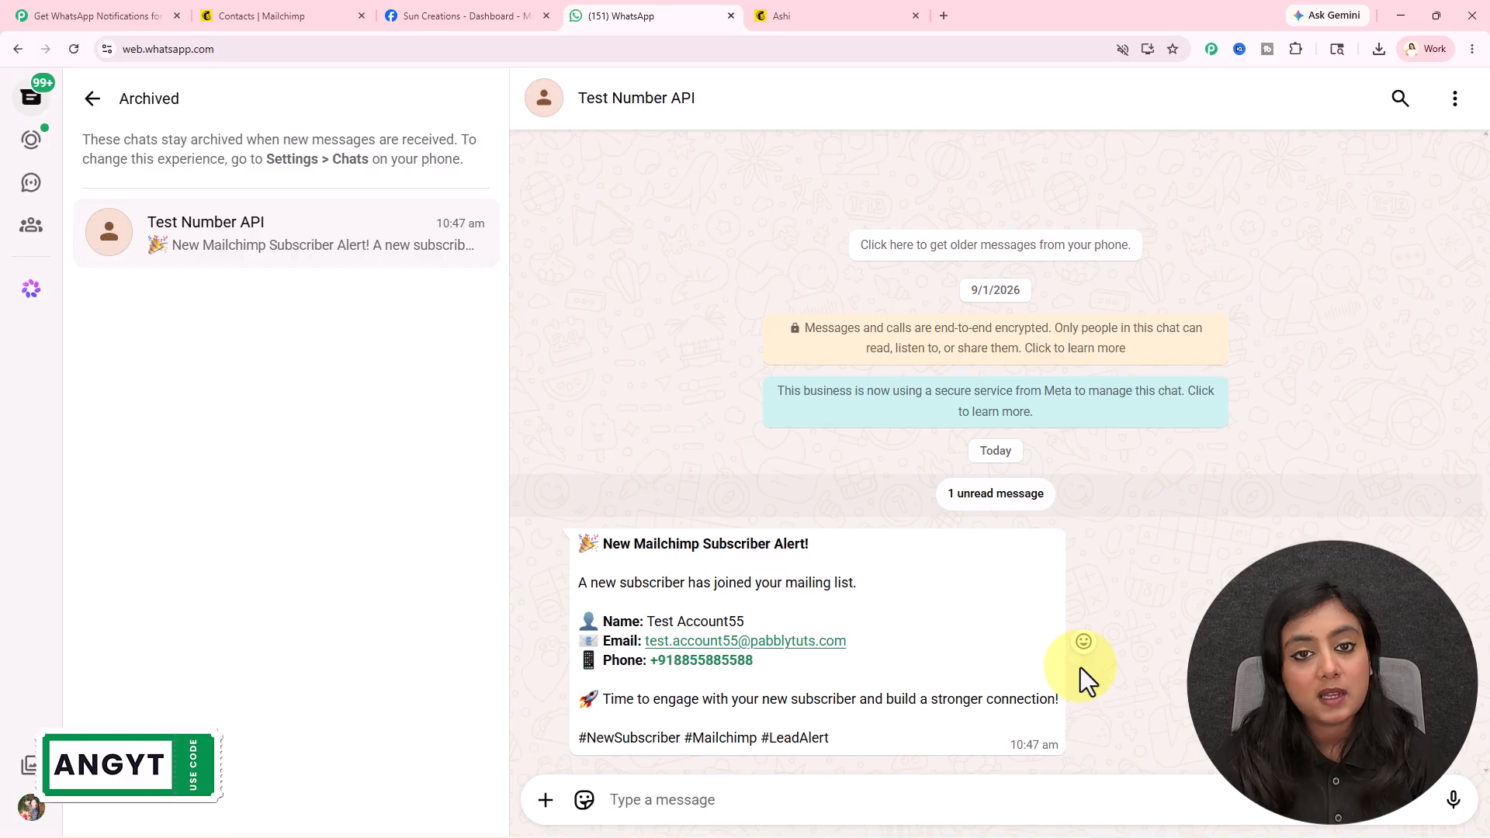
- Look over the Mailchimp contacts list and the Pabbly Connect workflow linking Mailchimp to WhatsApp Cloud API
{"action": "left_click", "coordinate": [254, 28]}
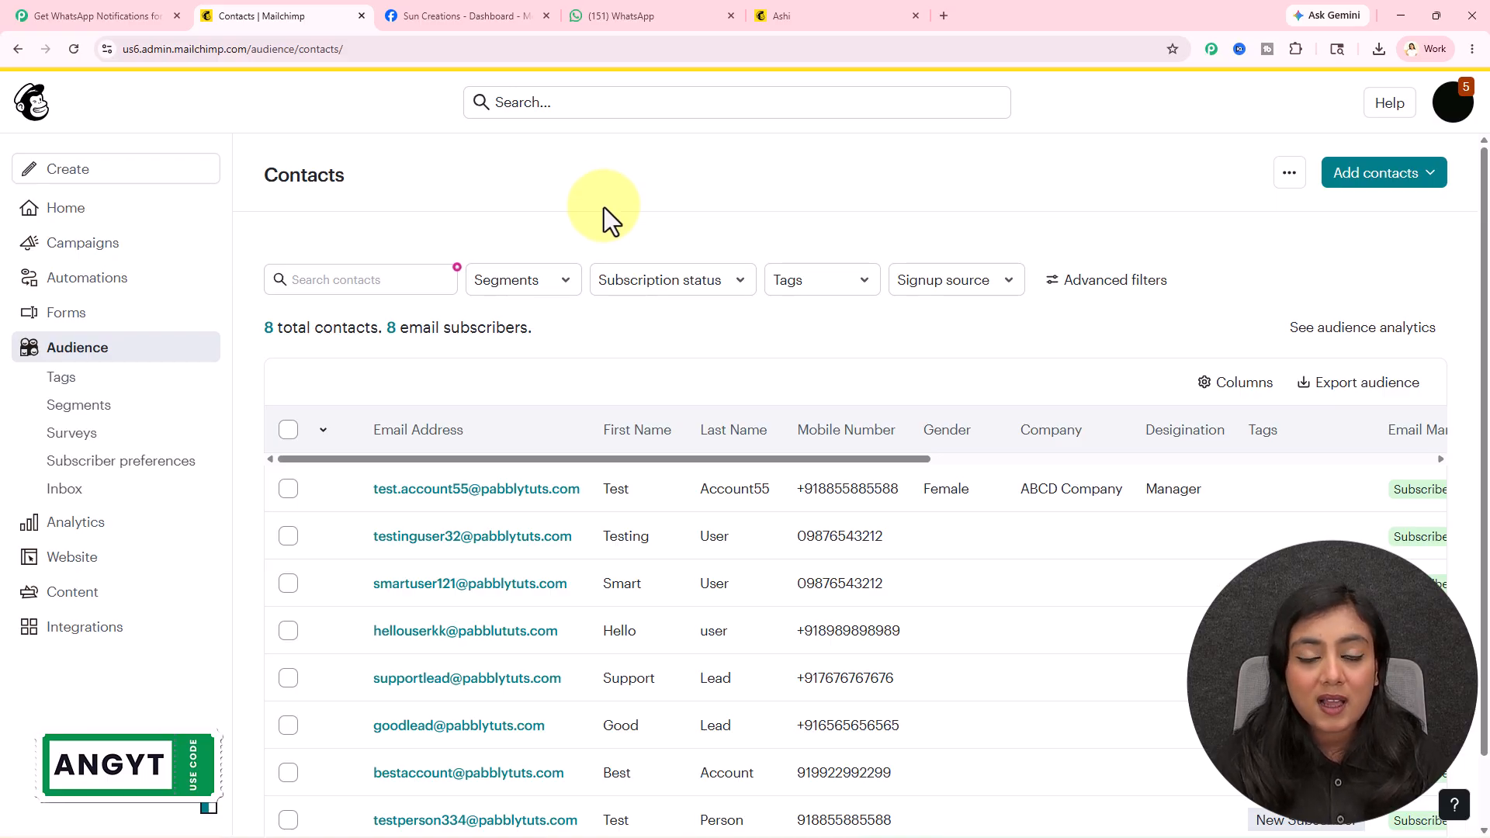
{"action": "left_click", "coordinate": [118, 12]}
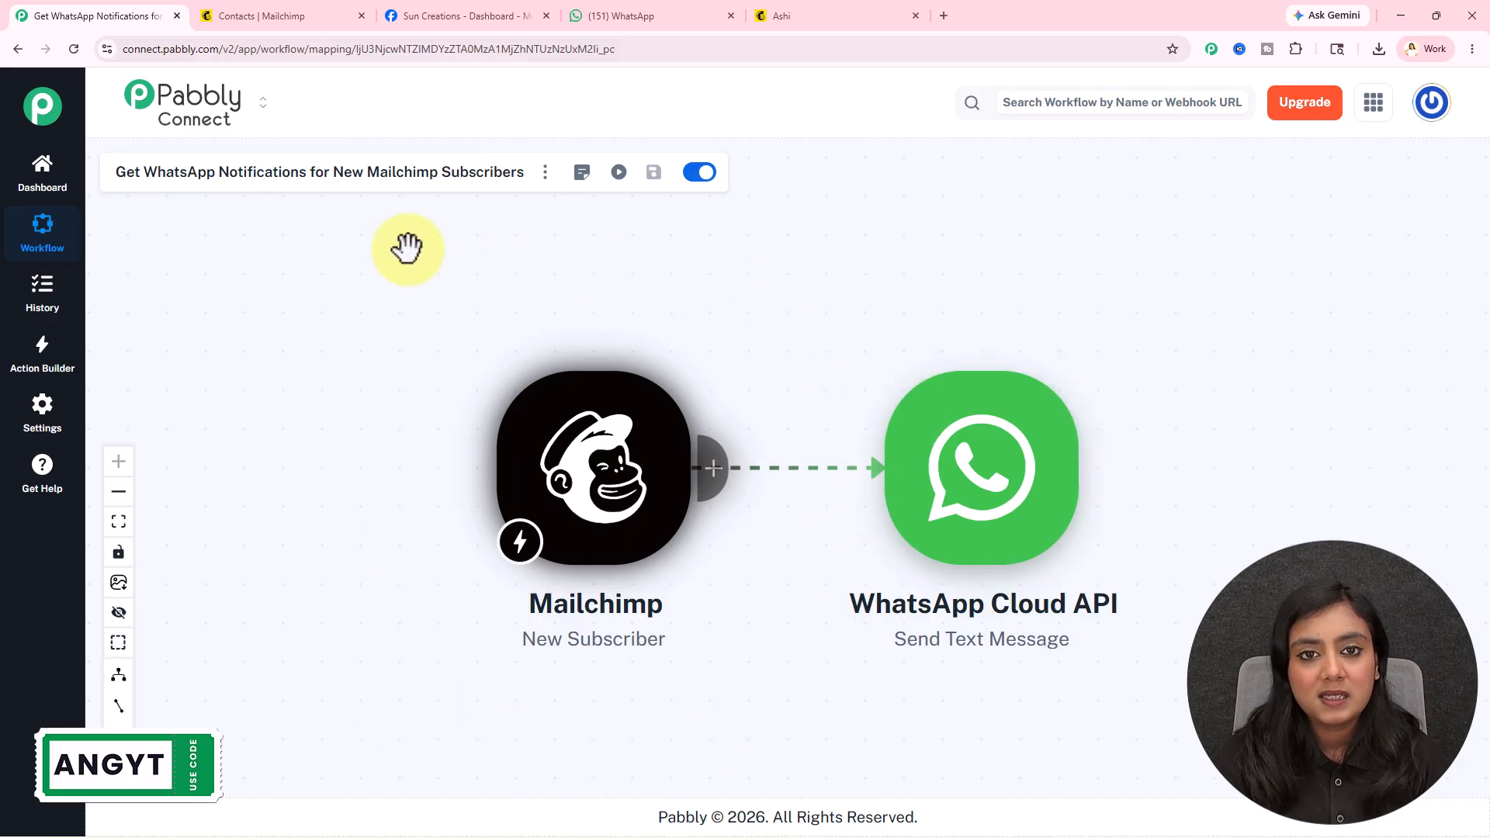
- Fill in the Mailchimp lead form with test name, email and mobile number, company XYZ Company and designation N/A, and submit it
{"action": "left_click", "coordinate": [872, 9]}
{"action": "scroll", "coordinate": [1250, 509], "scroll_direction": "down", "scroll_amount": 2}
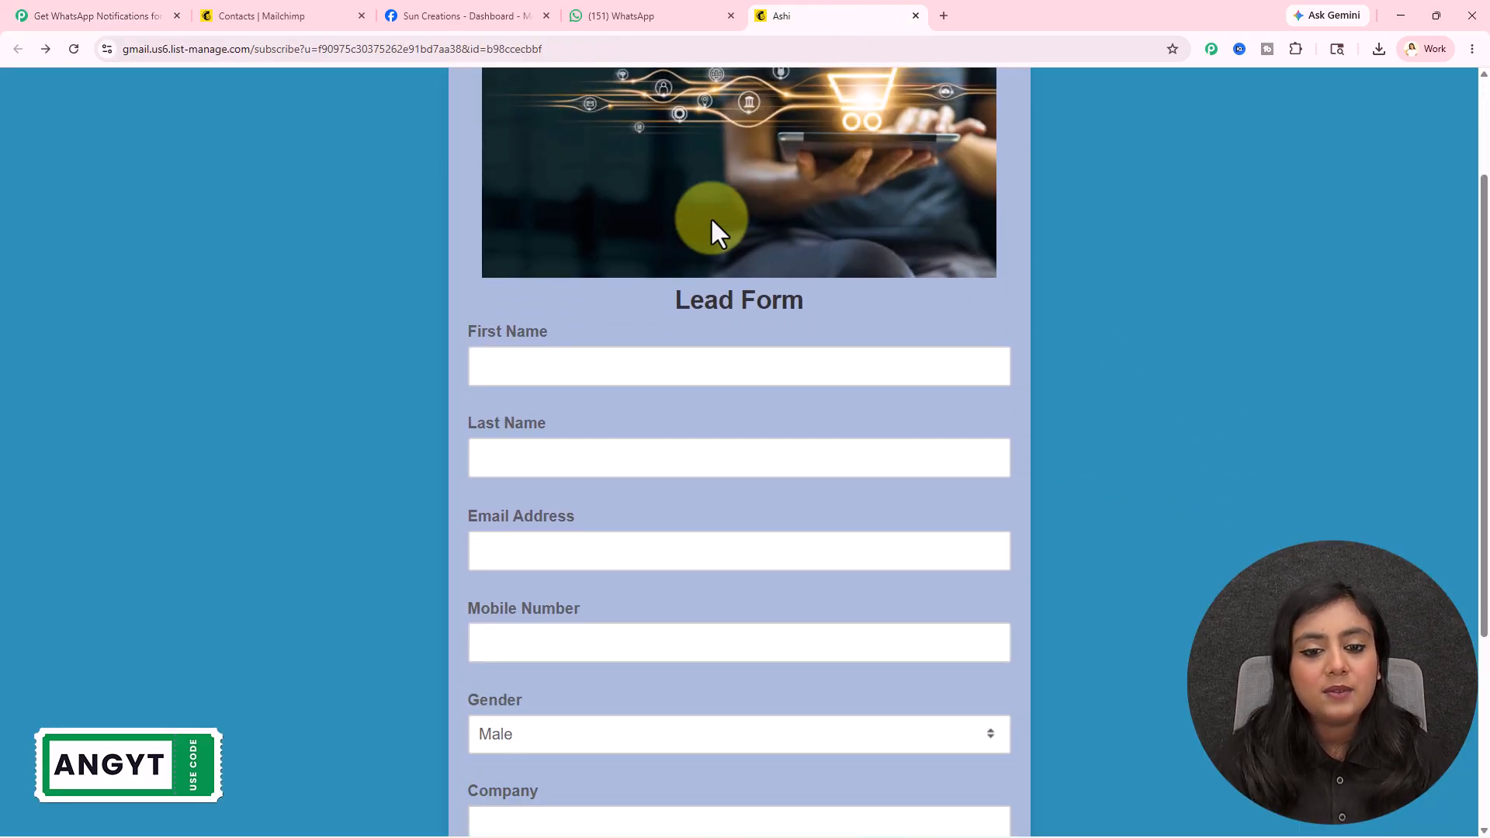
{"action": "scroll", "coordinate": [436, 580], "scroll_direction": "down", "scroll_amount": 3}
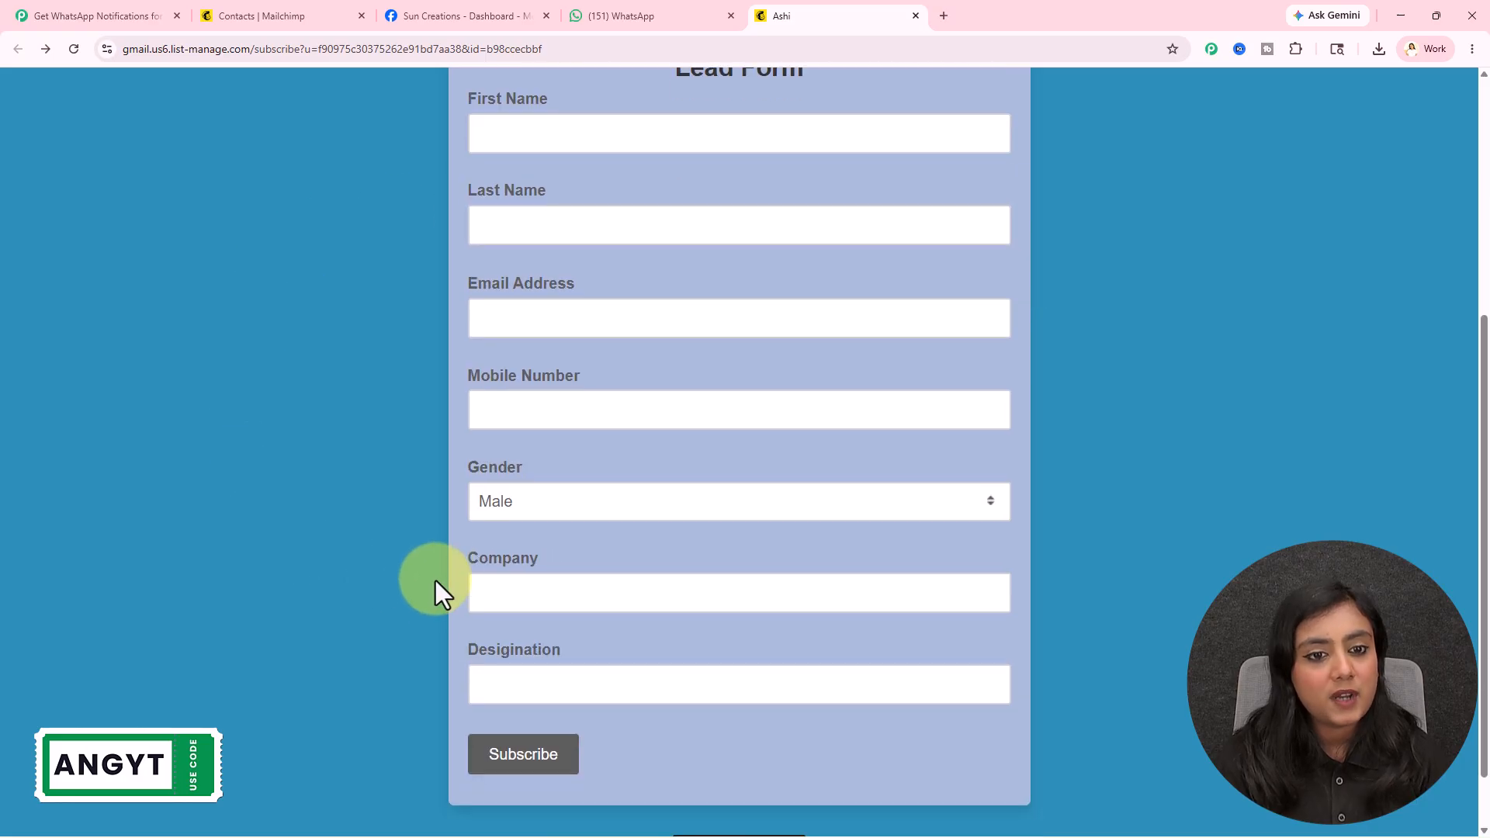
{"action": "left_click", "coordinate": [582, 136]}
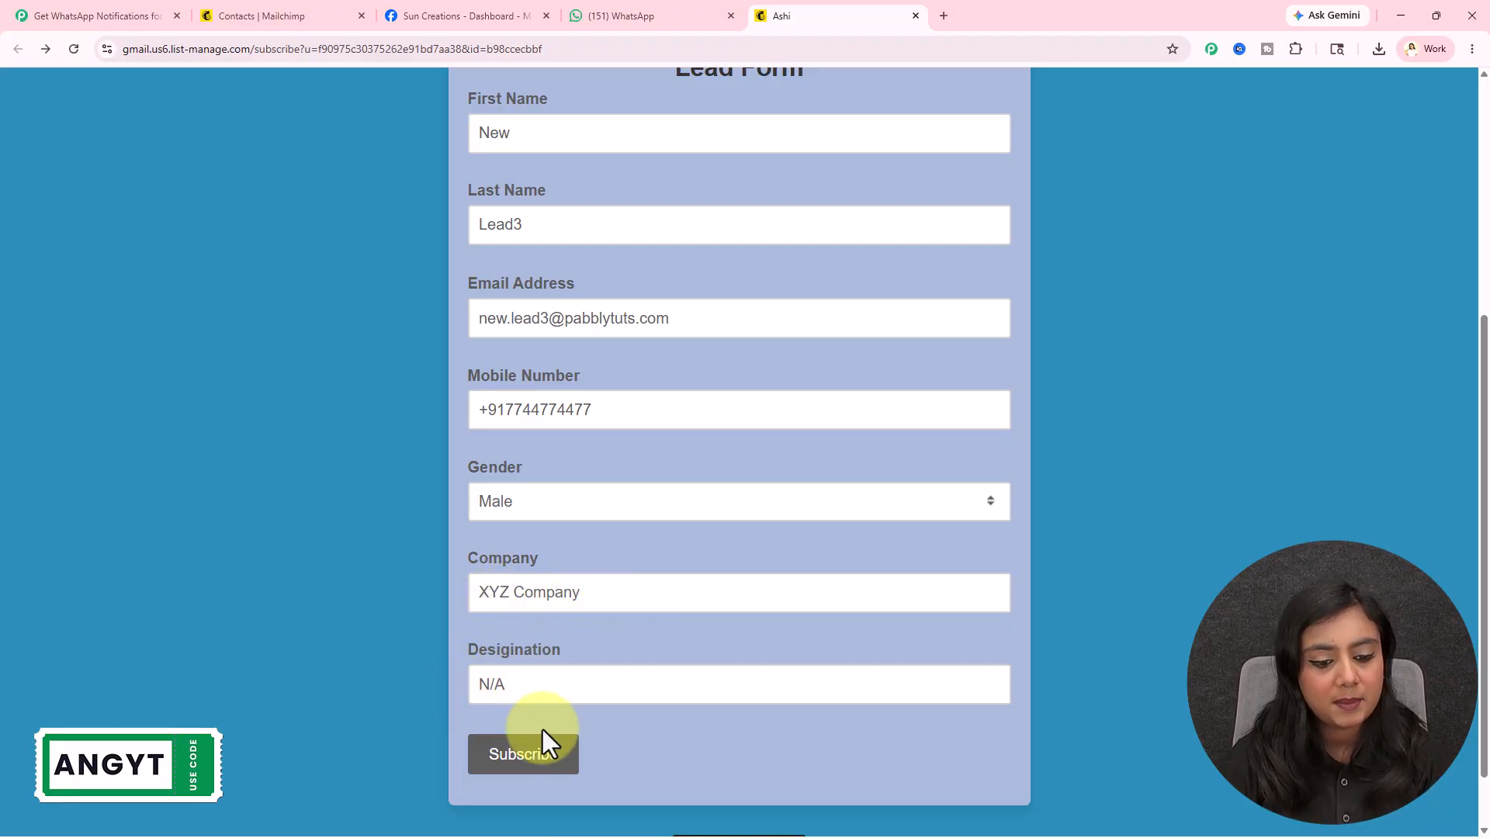
{"action": "left_click", "coordinate": [524, 757]}
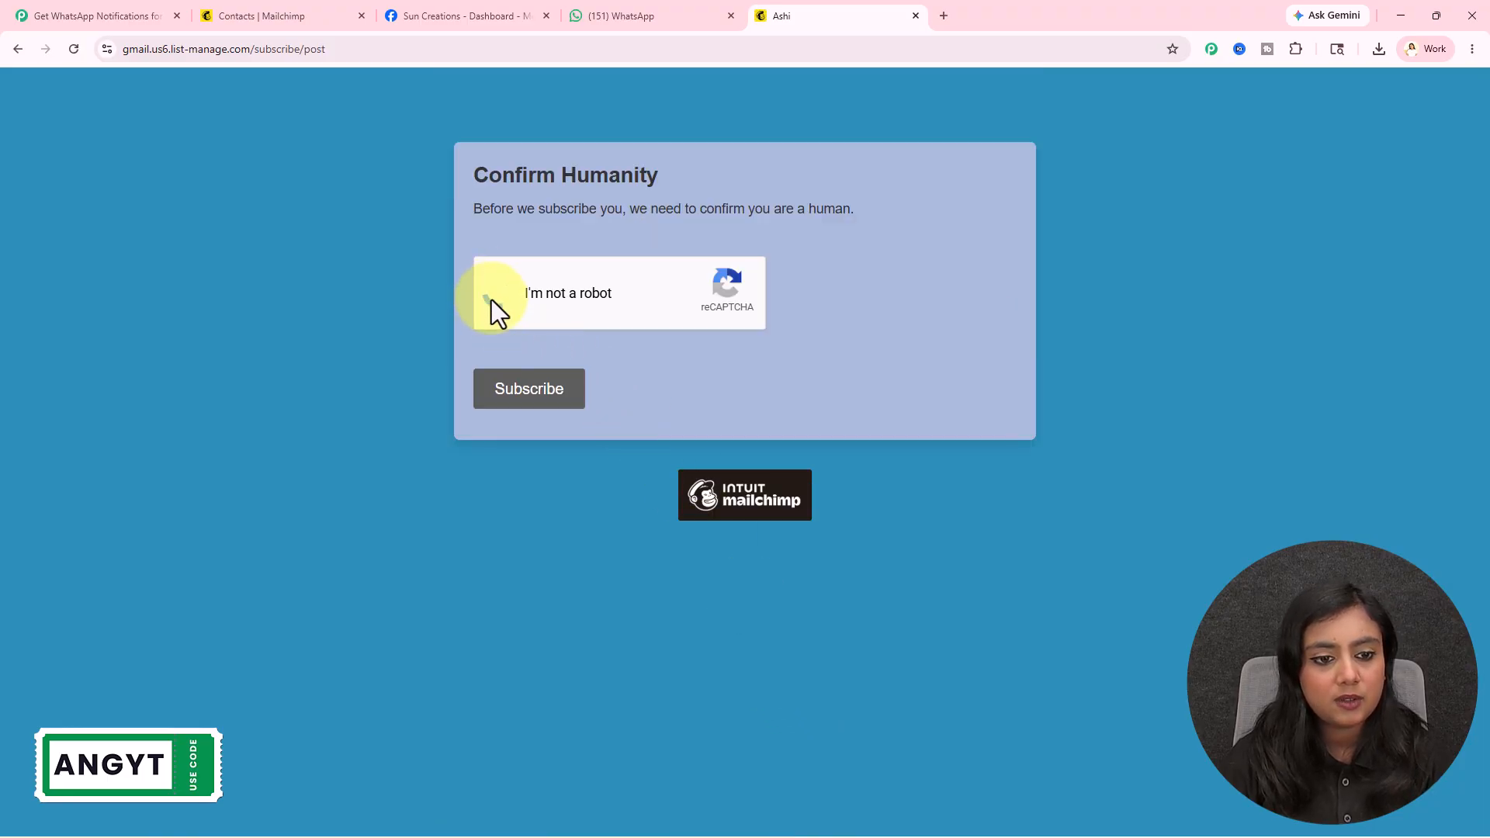
- Complete the "I'm not a robot" verification, submit the subscription and check the confirmation page
{"action": "left_click", "coordinate": [494, 295]}
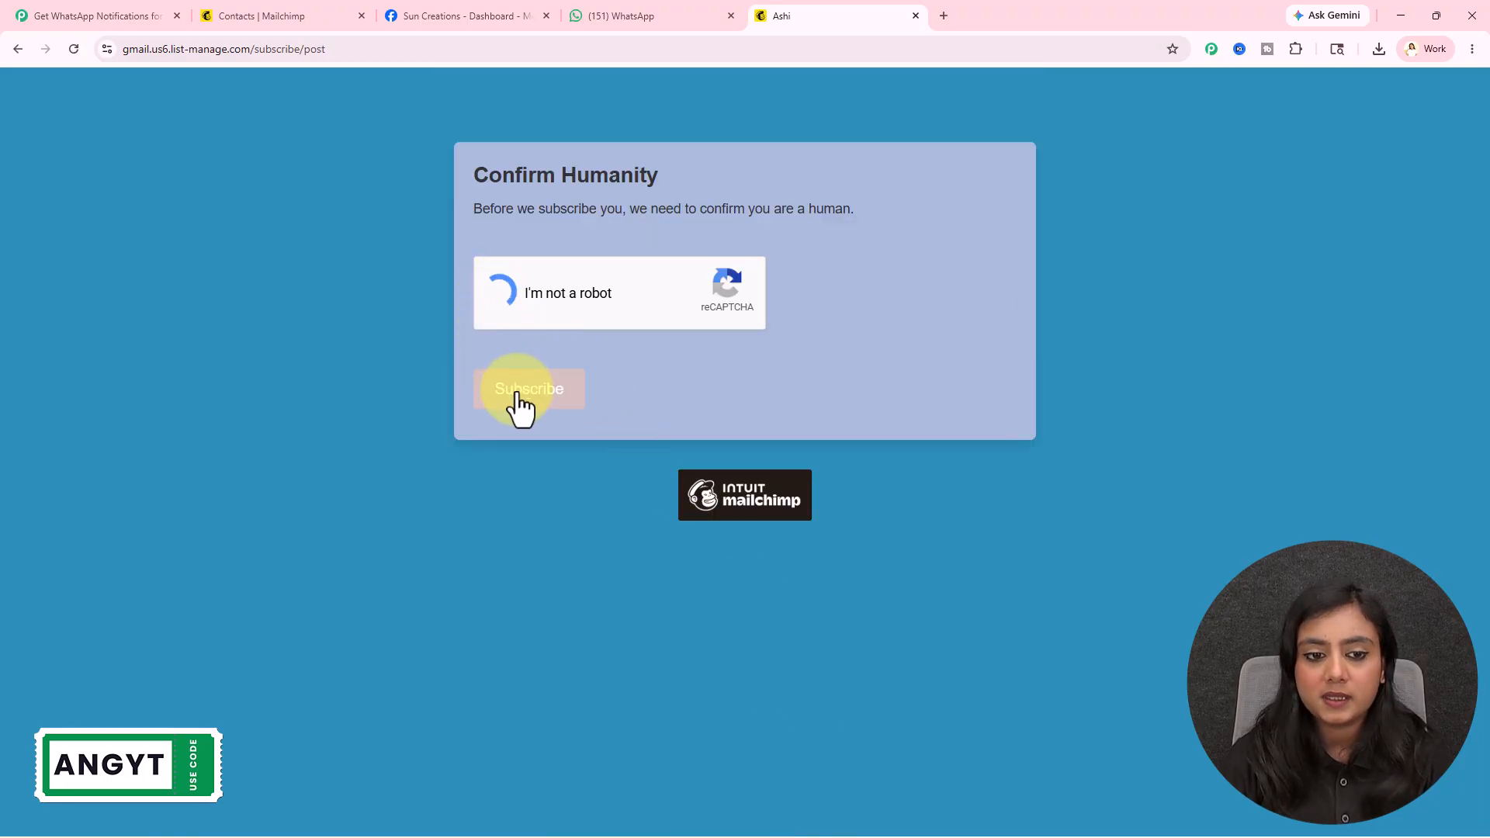
{"action": "left_click", "coordinate": [516, 393]}
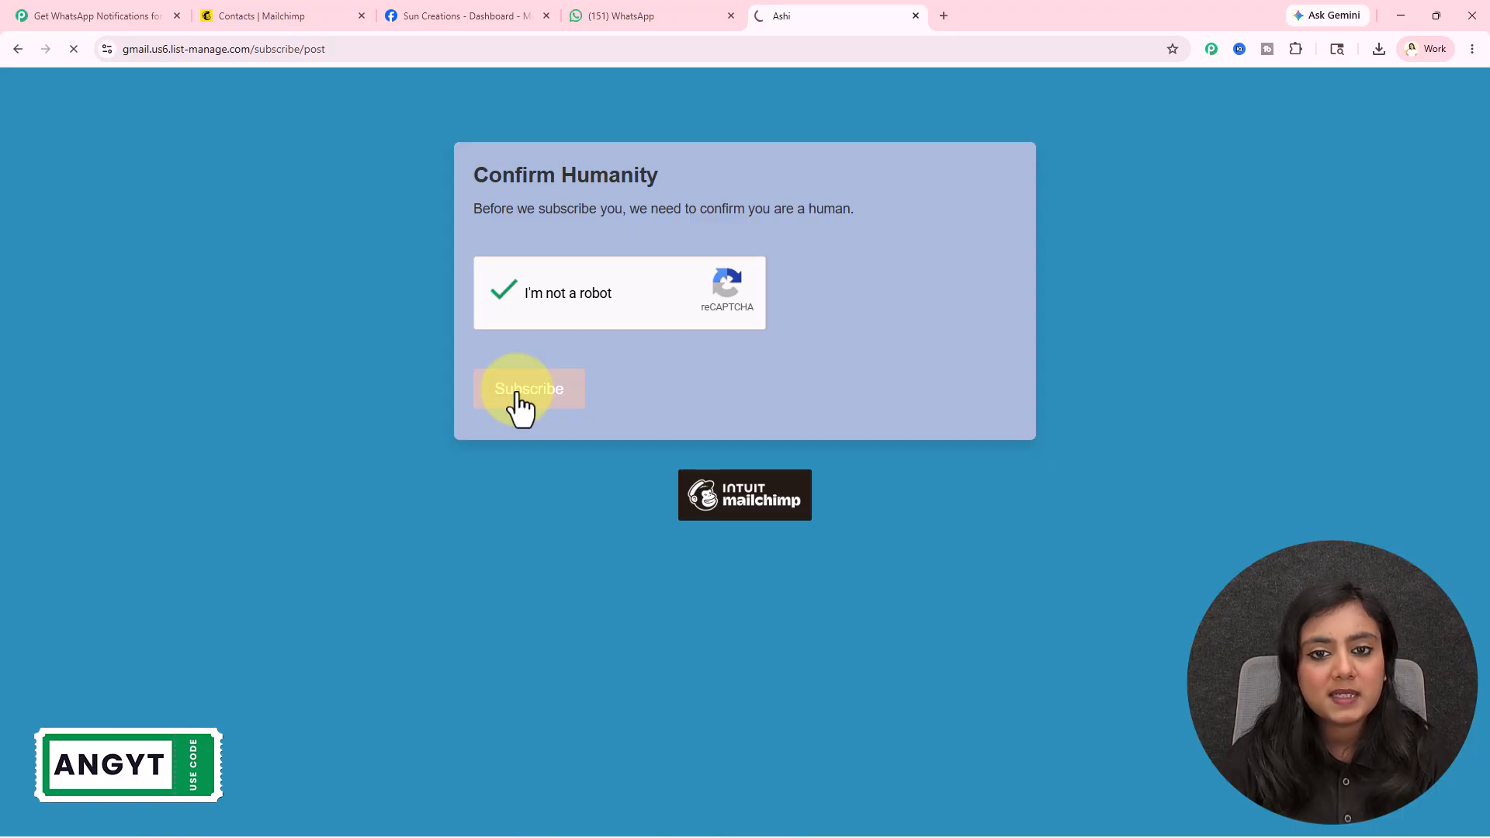
{"action": "left_click_drag", "start_coordinate": [540, 187], "coordinate": [941, 182]}
{"action": "left_click", "coordinate": [942, 183]}
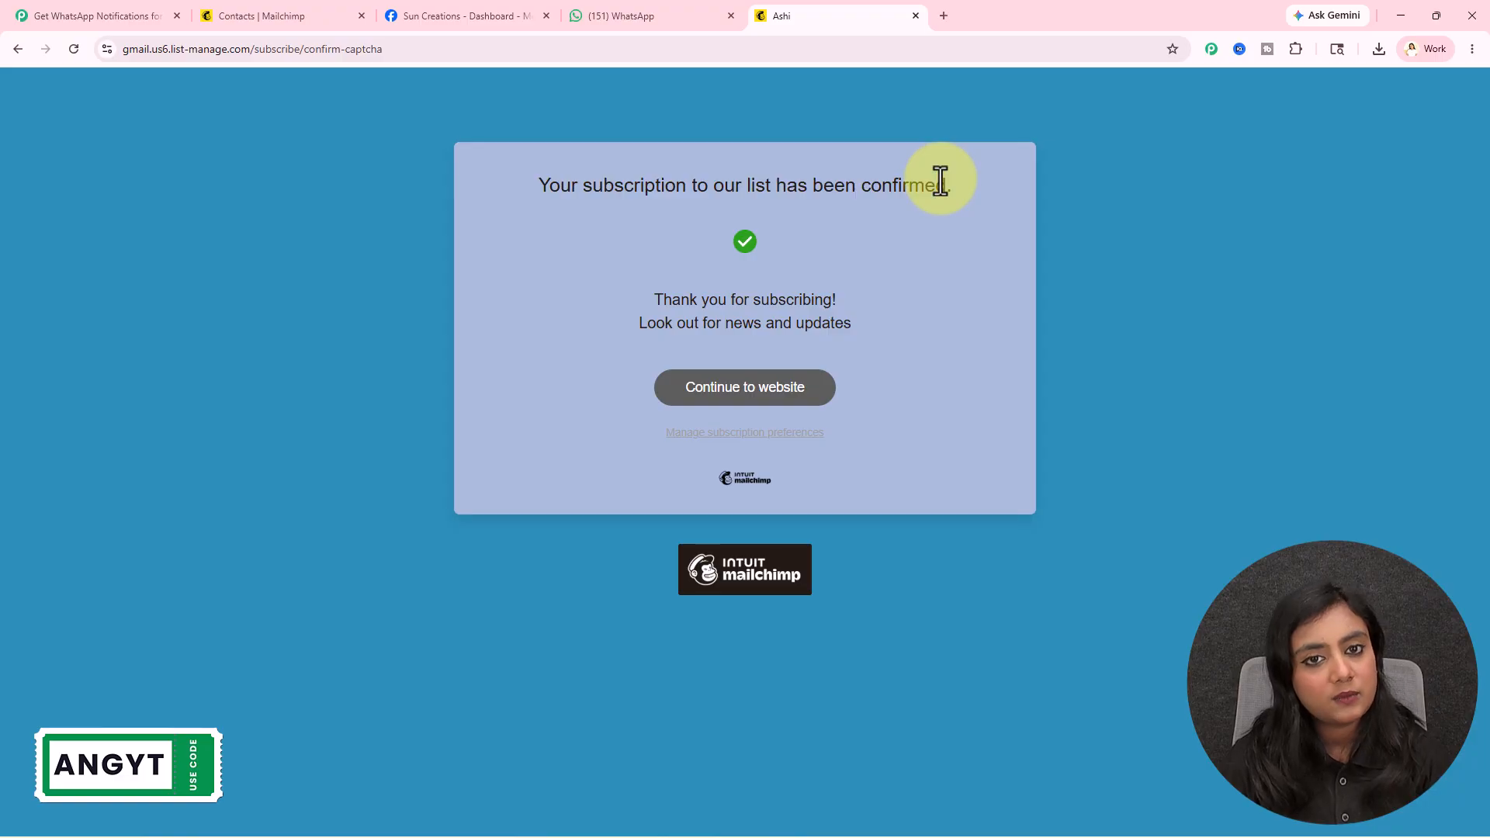
- Reload the Mailchimp contacts list and examine the newest subscriber's contact profile
{"action": "left_click", "coordinate": [194, 17]}
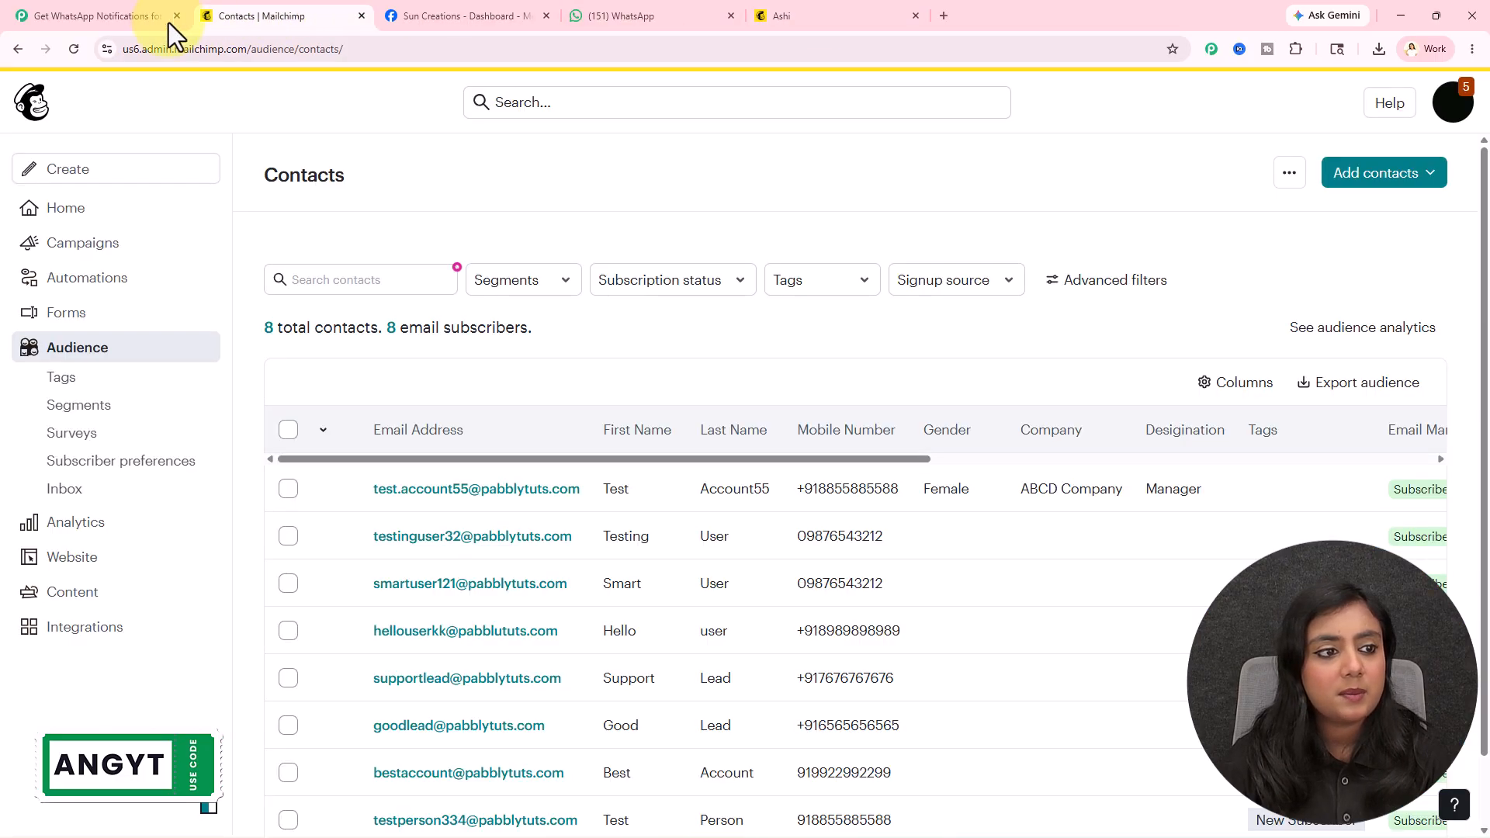
{"action": "left_click", "coordinate": [72, 51]}
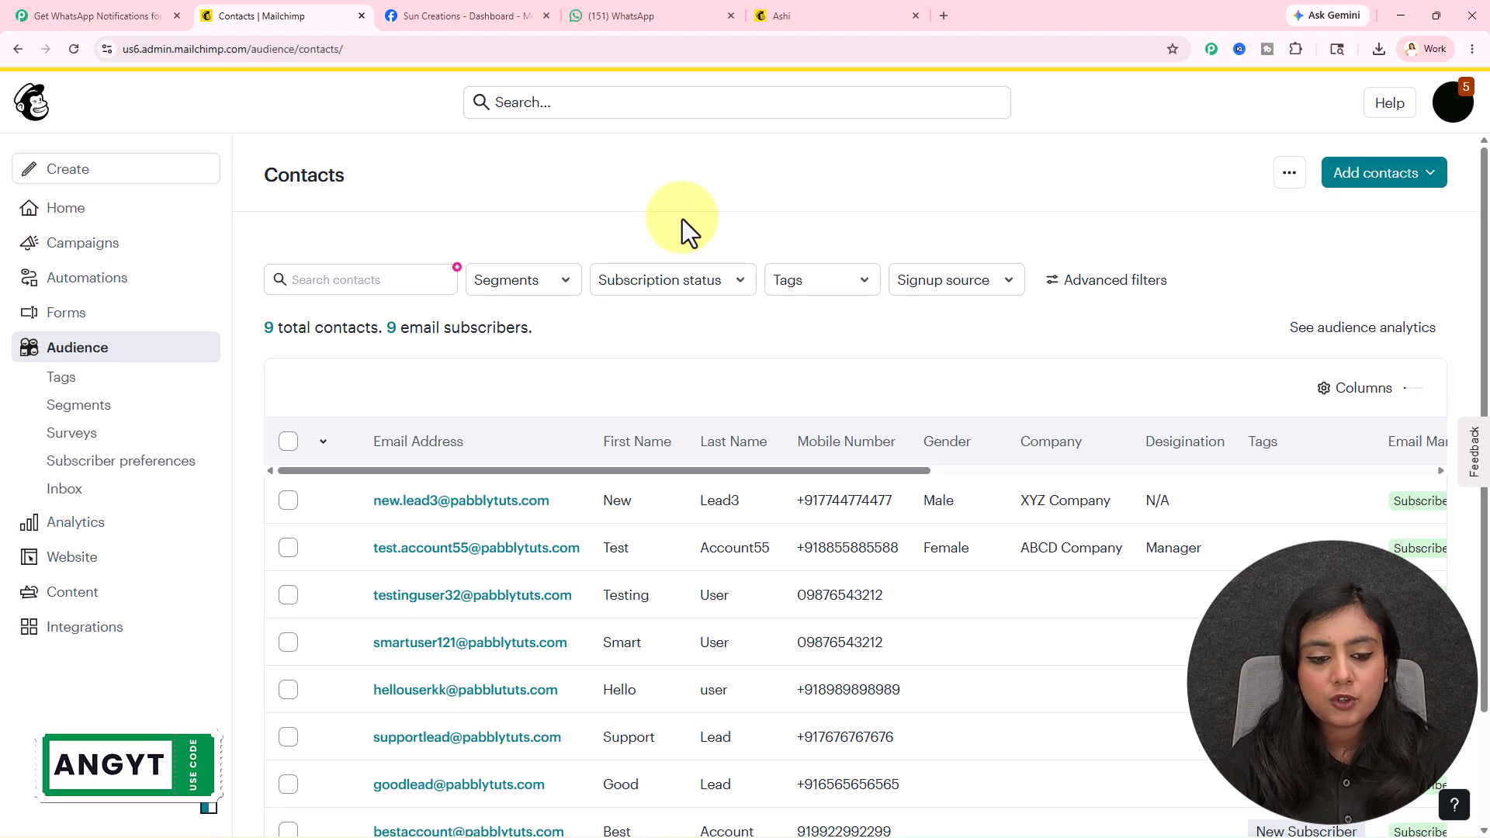
{"action": "left_click", "coordinate": [405, 496]}
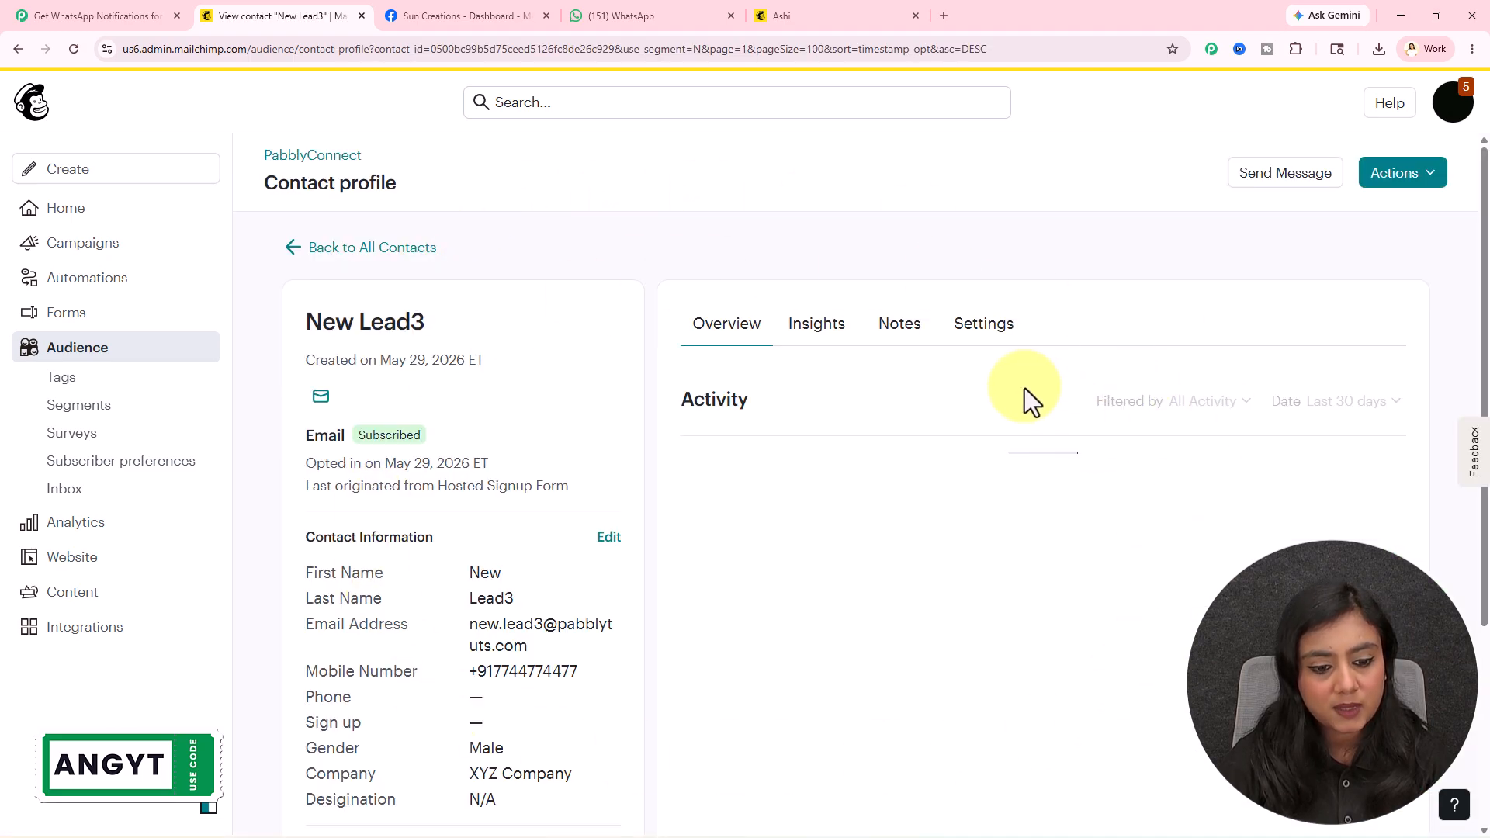
{"action": "scroll", "coordinate": [466, 504], "scroll_direction": "down", "scroll_amount": 2}
{"action": "scroll", "coordinate": [966, 614], "scroll_direction": "up", "scroll_amount": 2}
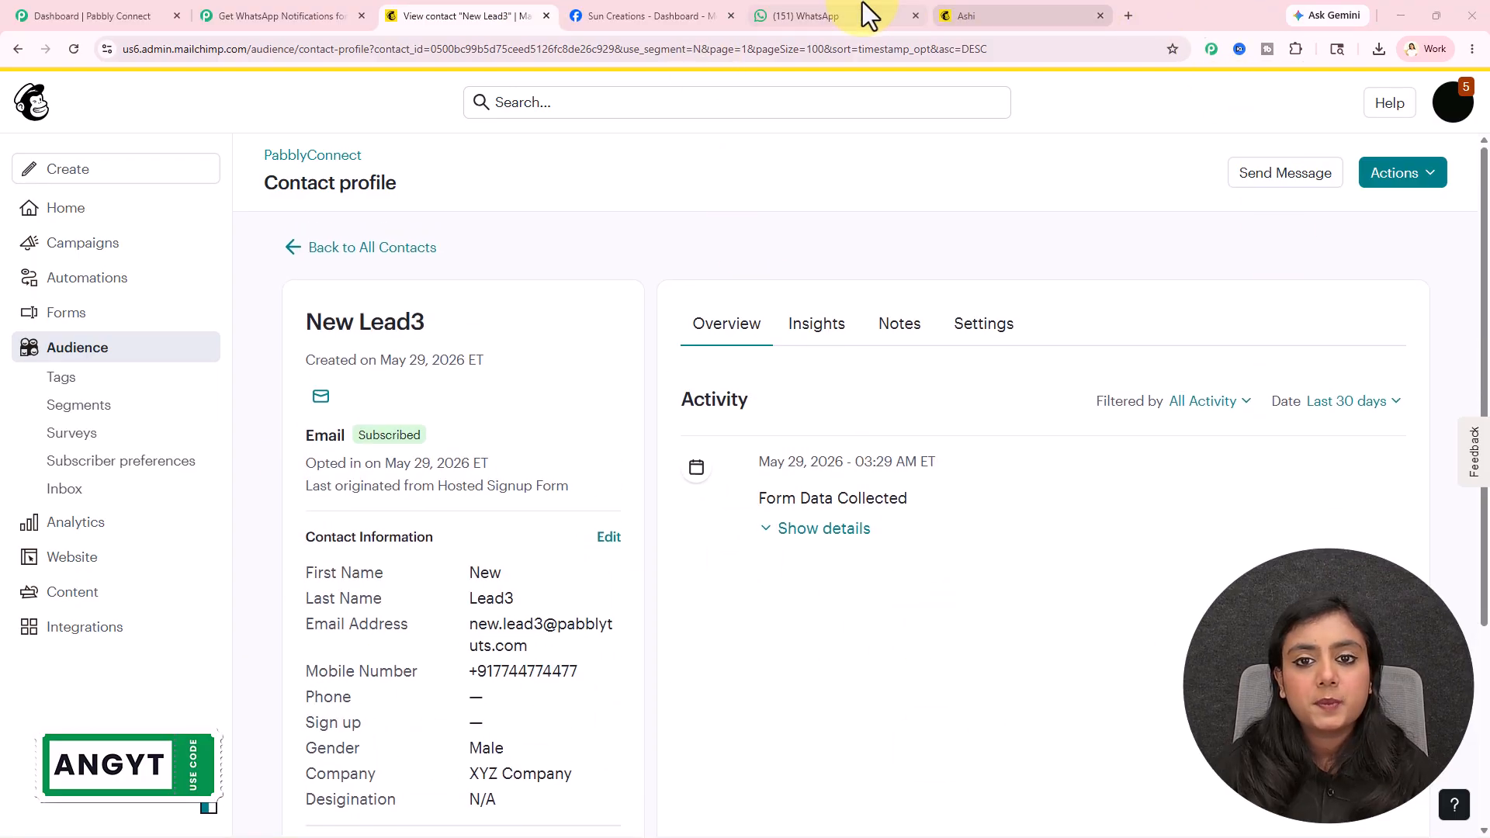
- Switch to WhatsApp and check the latest New Mailchimp Subscriber Alert in the Test Number API chat
{"action": "left_click", "coordinate": [863, 14]}
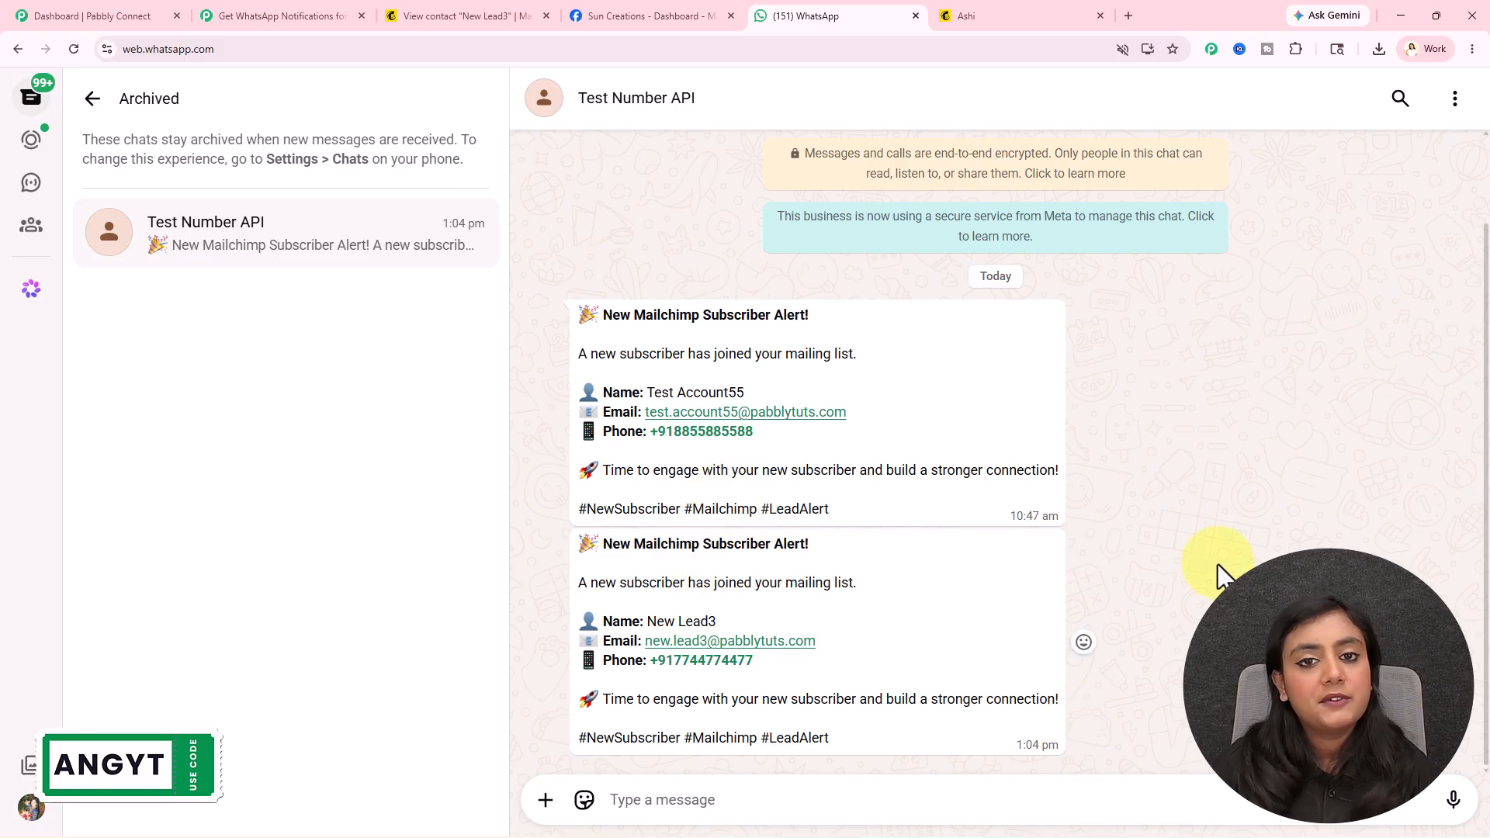
{"action": "left_click_drag", "start_coordinate": [604, 546], "coordinate": [835, 551]}
{"action": "left_click_drag", "start_coordinate": [569, 589], "coordinate": [891, 583]}
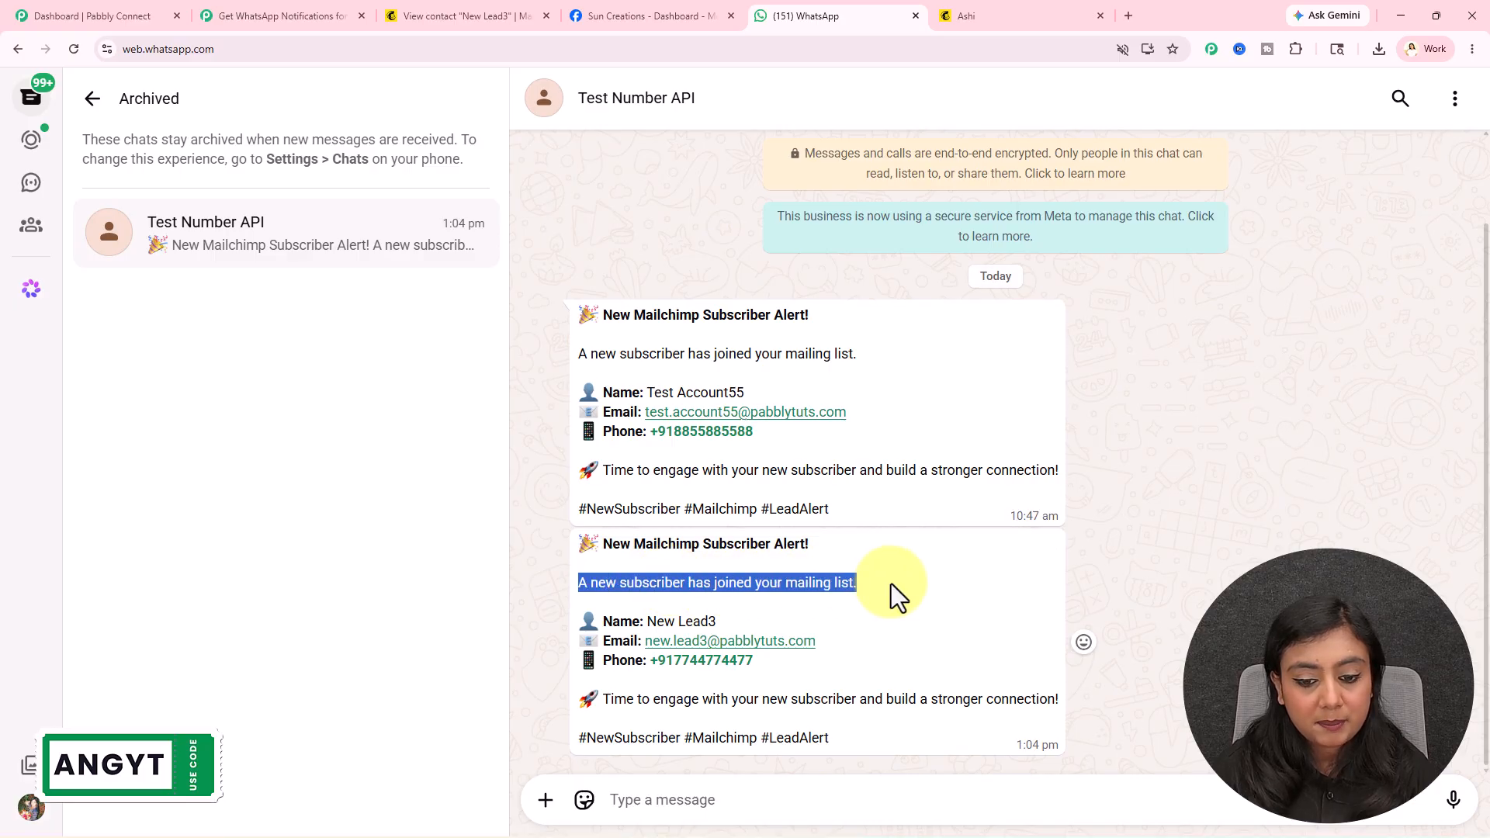
{"action": "left_click_drag", "start_coordinate": [649, 621], "coordinate": [743, 621]}
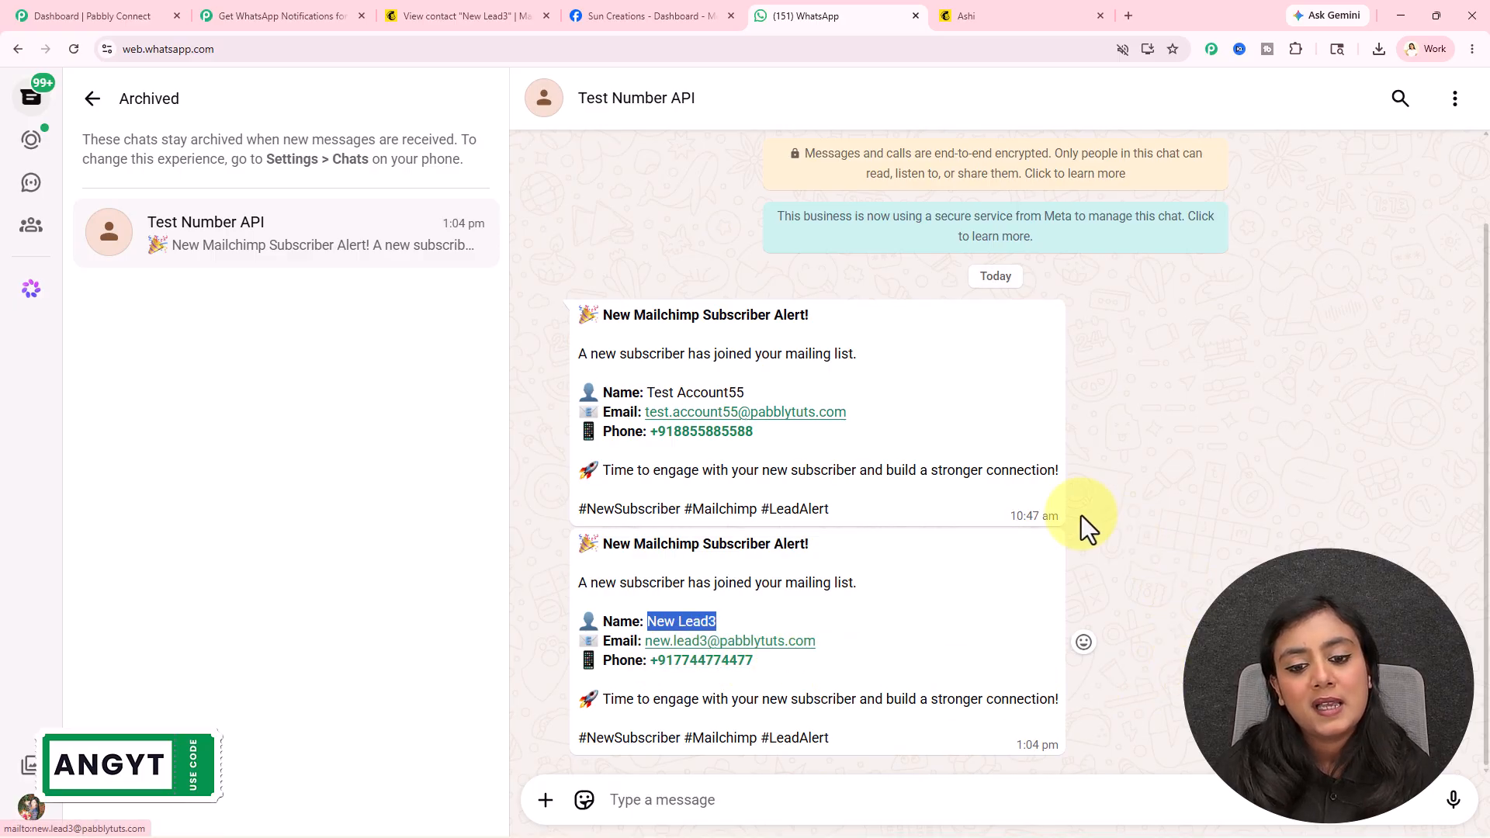
{"action": "left_click", "coordinate": [1108, 579]}
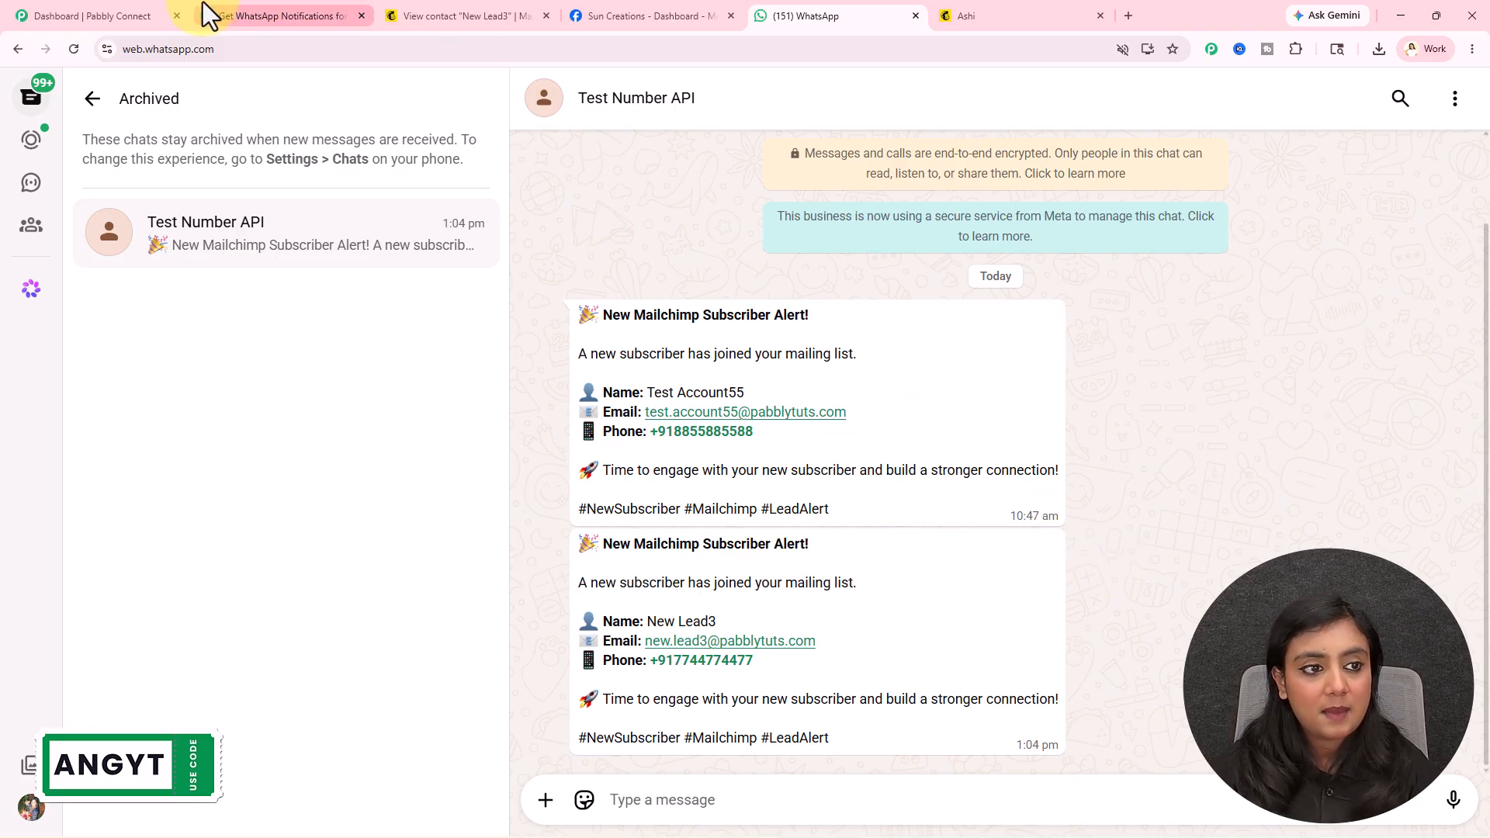
- Review the notification workflow, view the Pabbly Connect website in a new tab and dismiss its limited-time offer popup
{"action": "left_click", "coordinate": [248, 15]}
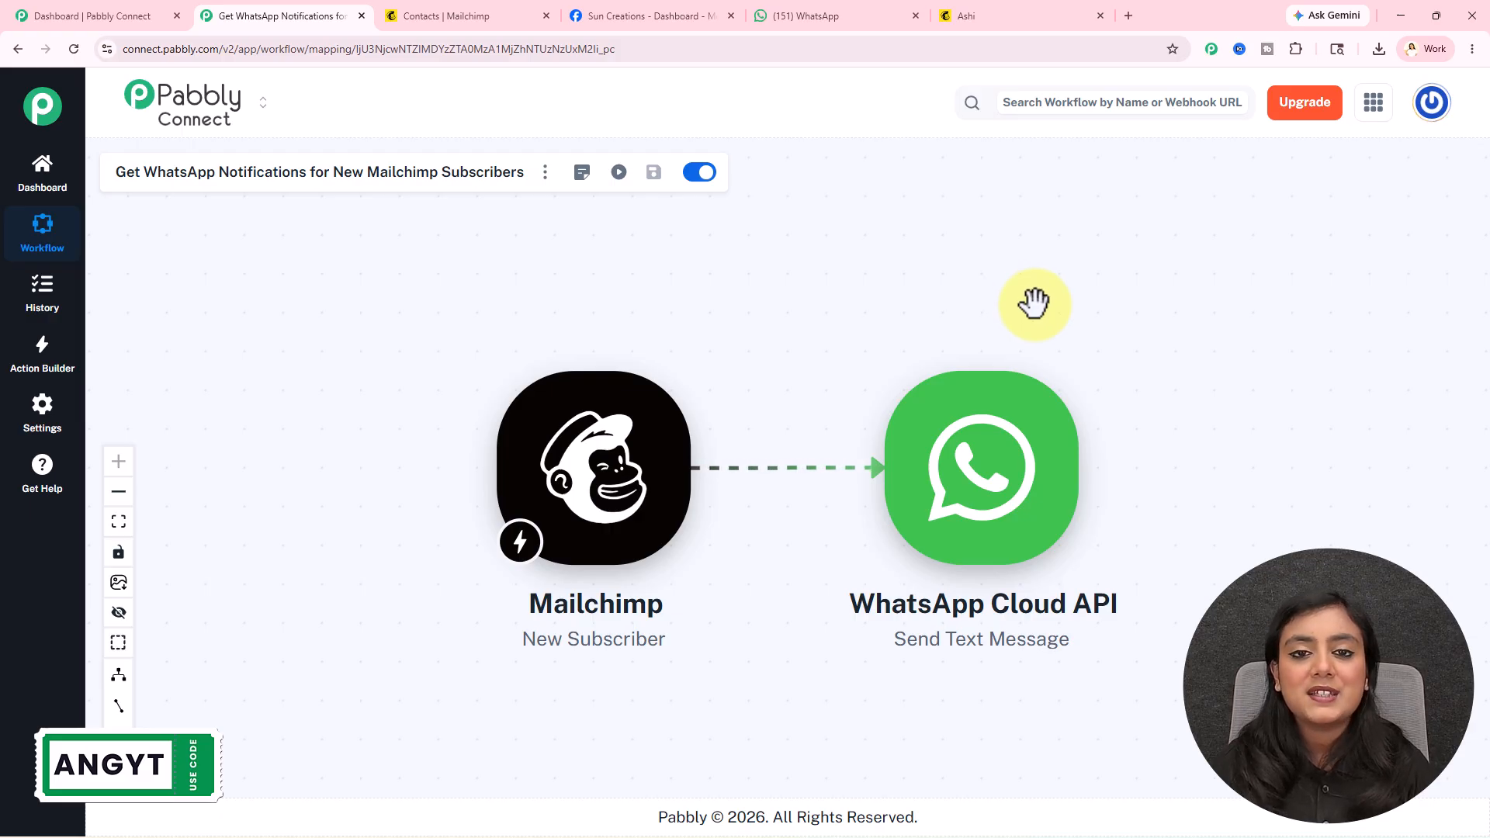
{"action": "left_click", "coordinate": [1128, 16]}
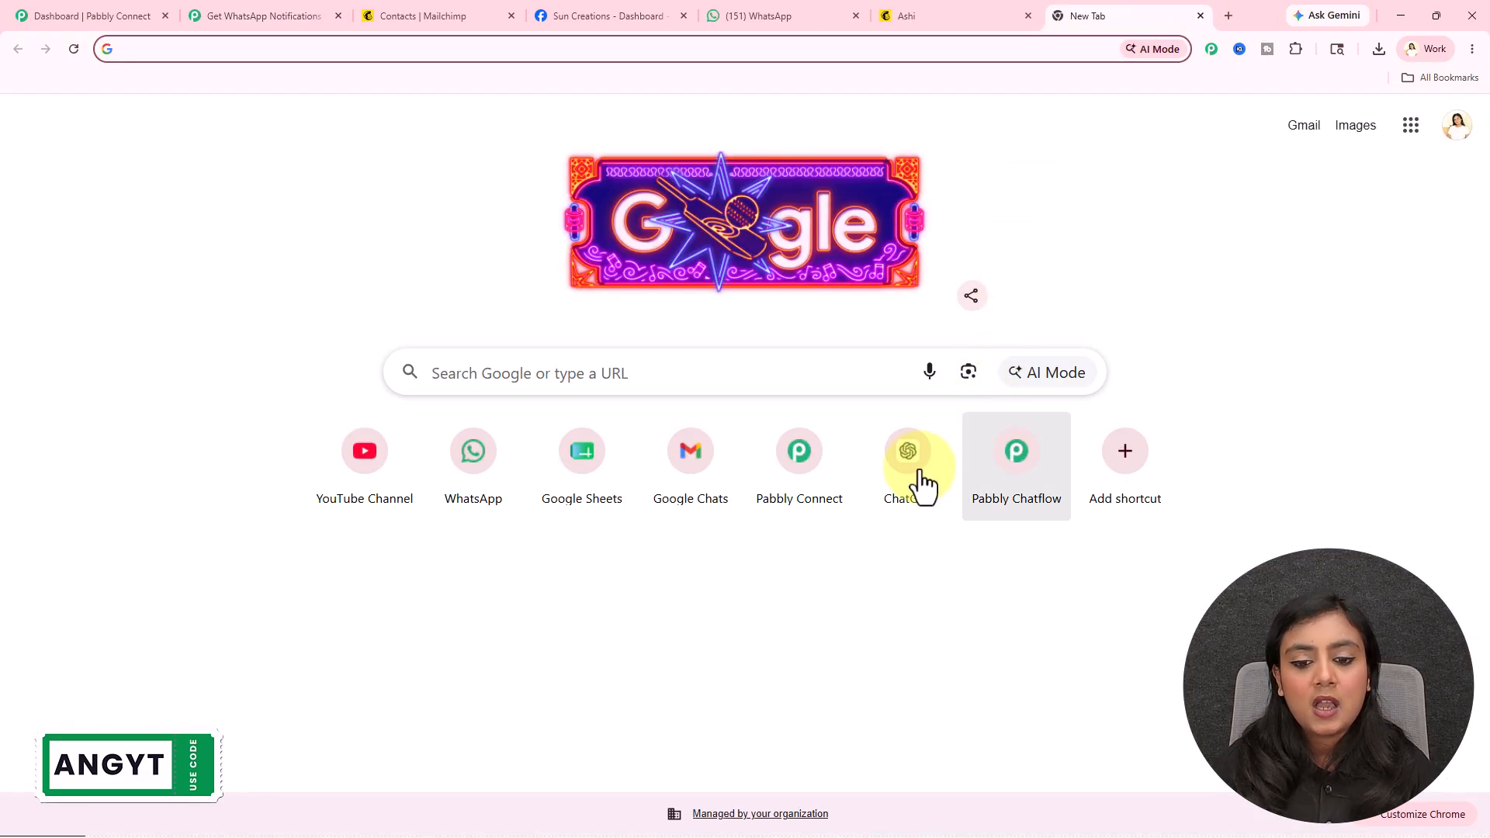
{"action": "left_click", "coordinate": [805, 499]}
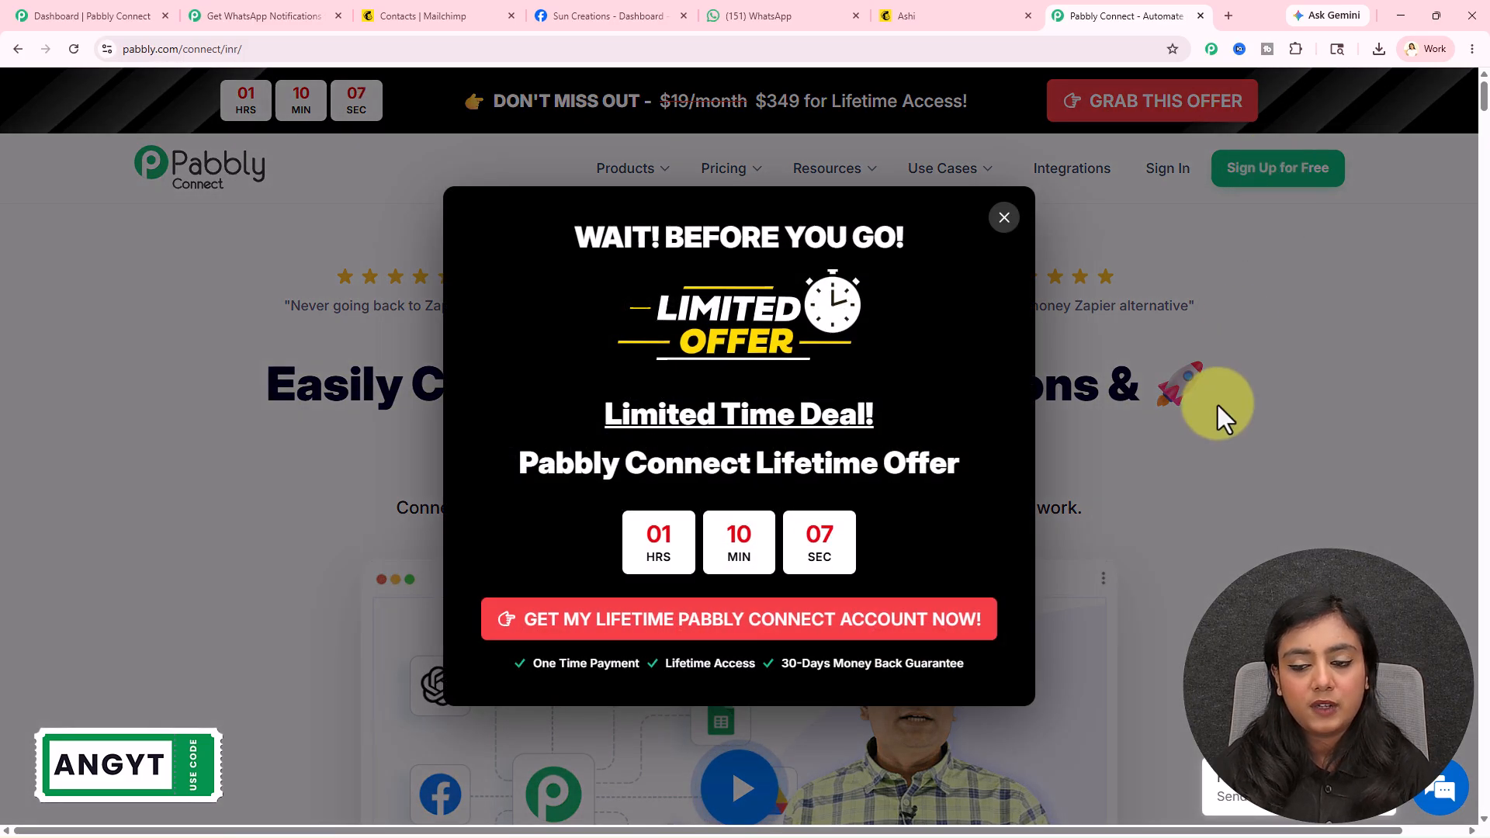
{"action": "left_click", "coordinate": [1218, 405]}
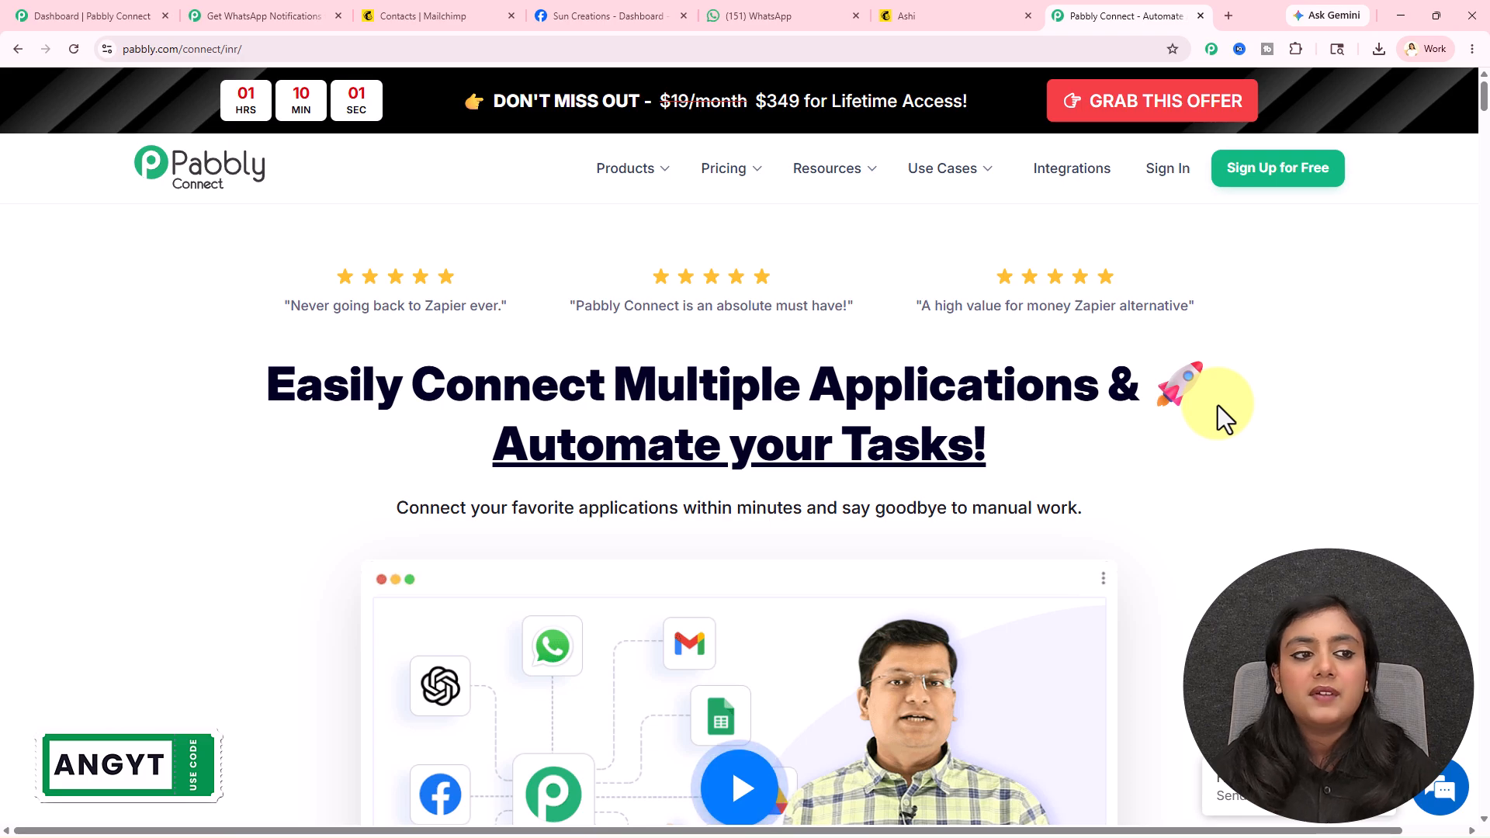
- Close the Pabbly Connect website and the finished notification workflow, and return to the Pabbly Connect dashboard
{"action": "left_click", "coordinate": [268, 15]}
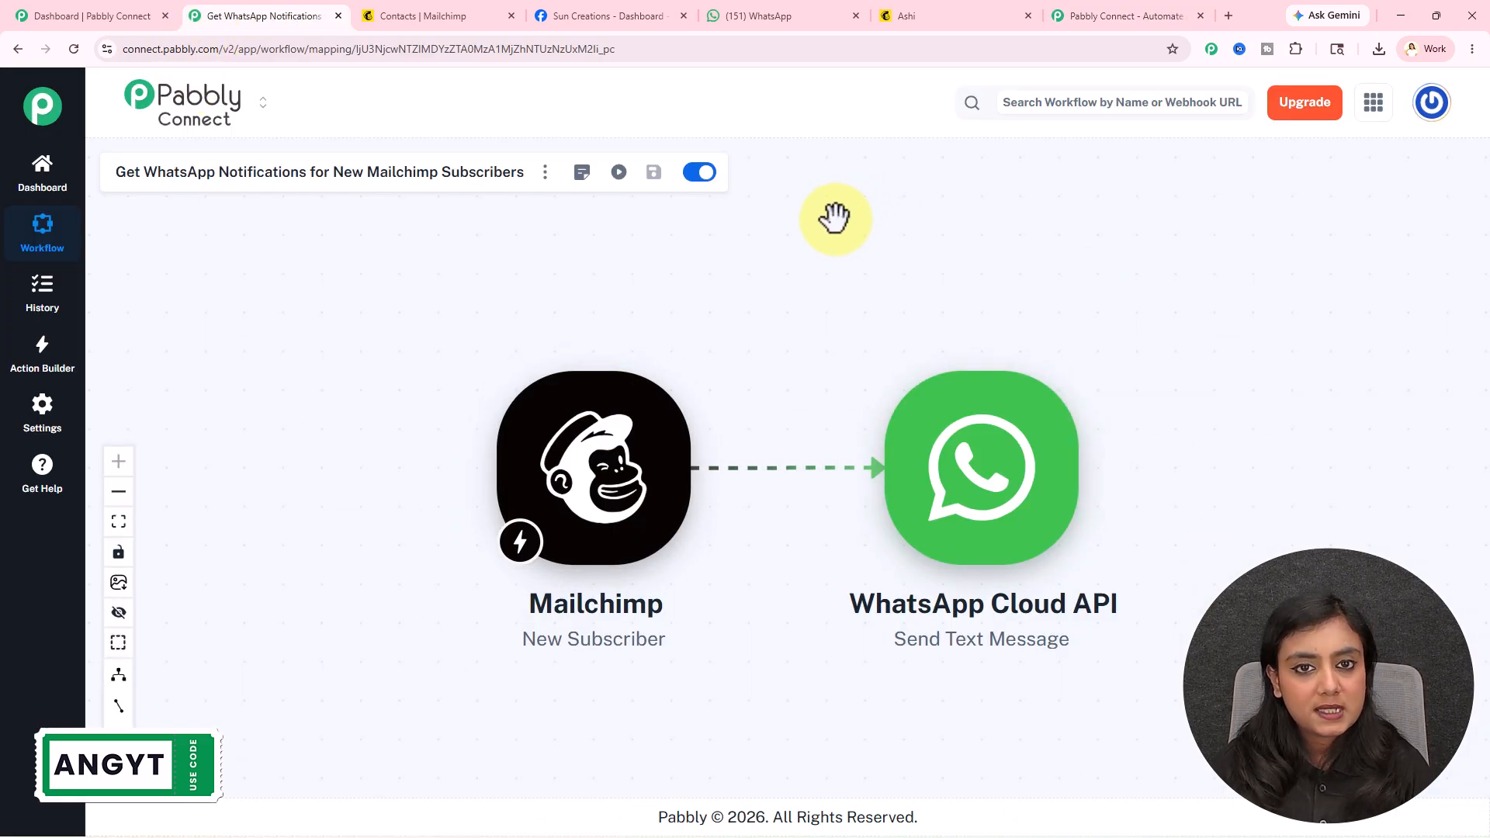
{"action": "left_click", "coordinate": [1139, 4]}
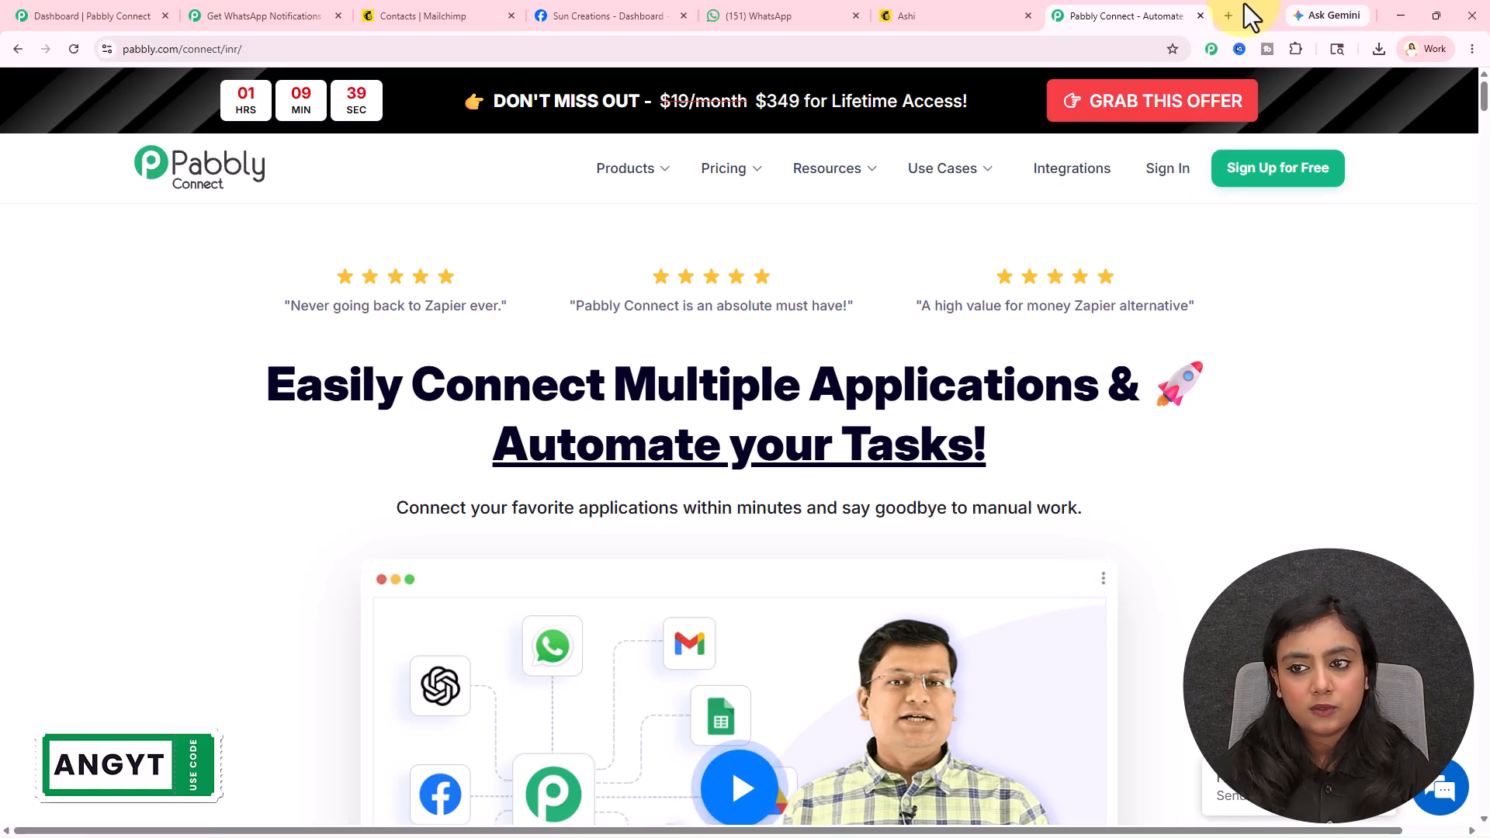
{"action": "left_click", "coordinate": [1200, 16]}
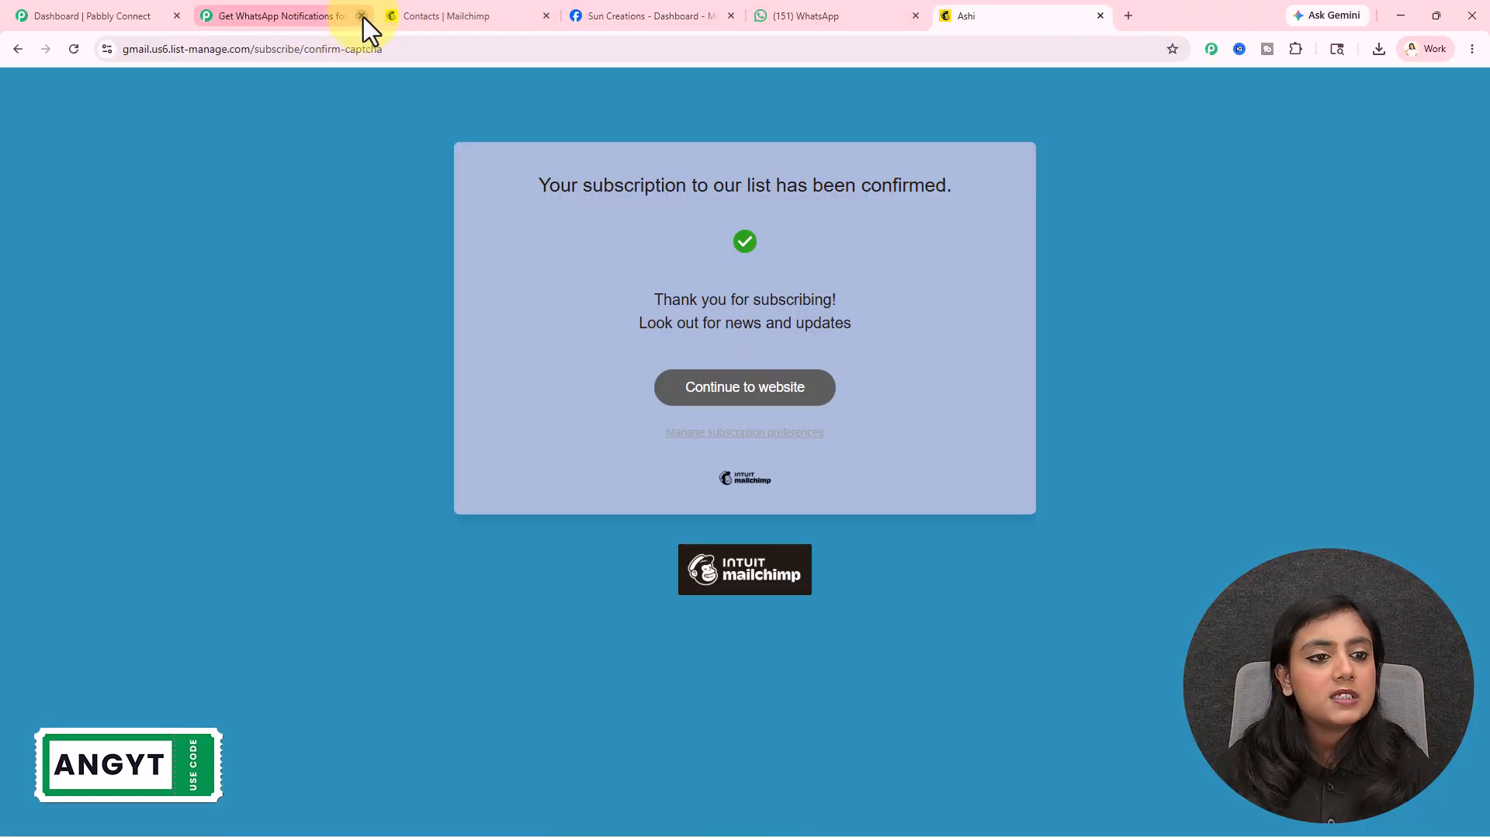
{"action": "left_click", "coordinate": [362, 16]}
{"action": "left_click", "coordinate": [141, 19]}
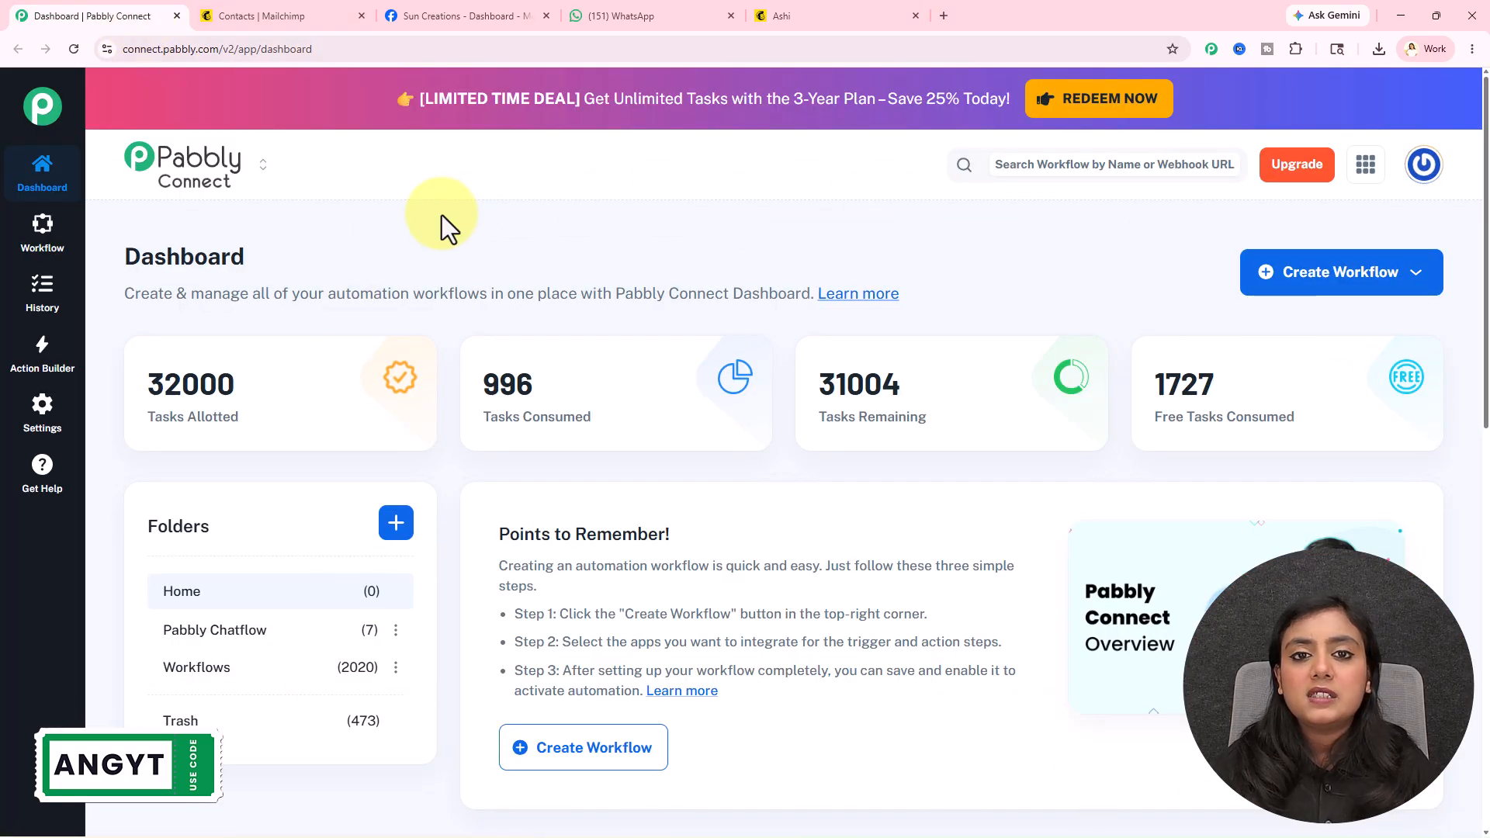
- Start a workflow with Quick Builder using the prompt "Get WhatsApp Notifications for New Mailchimp Subscribers"
{"action": "left_click", "coordinate": [1388, 283]}
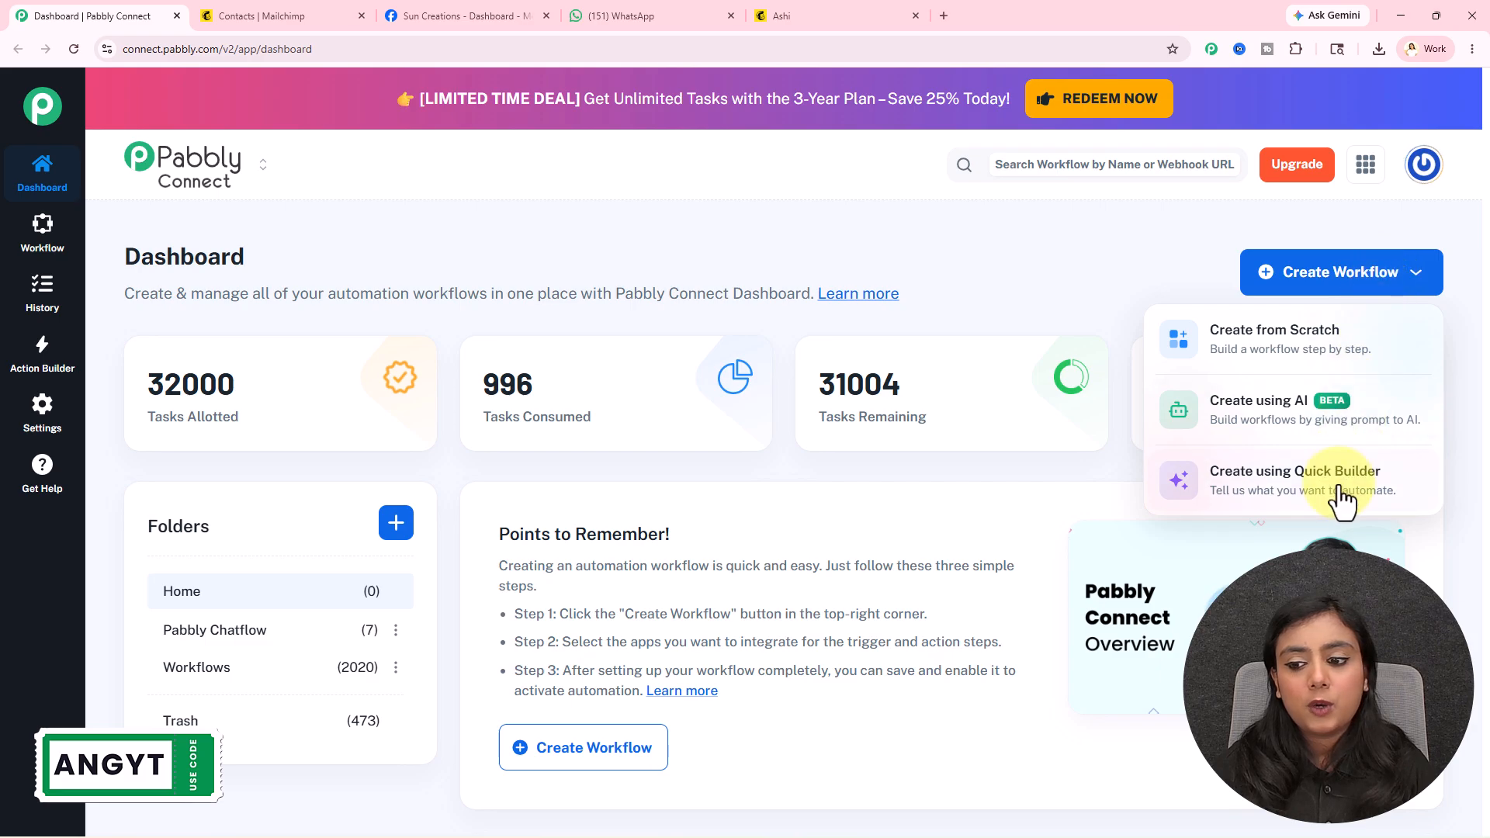
{"action": "left_click", "coordinate": [1380, 493]}
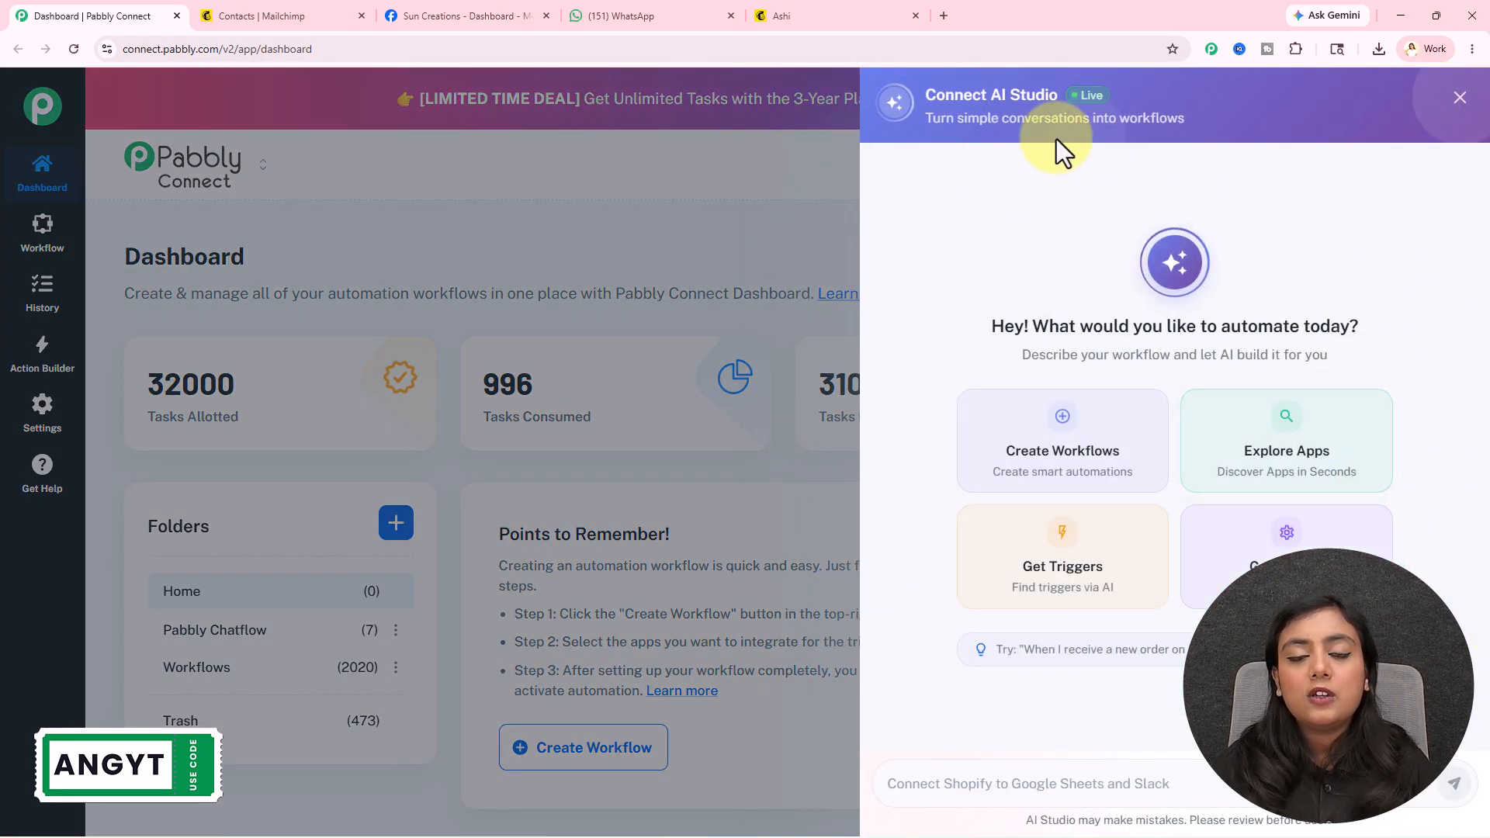
{"action": "left_click", "coordinate": [1079, 788]}
{"action": "key", "text": "ctrl+v"}
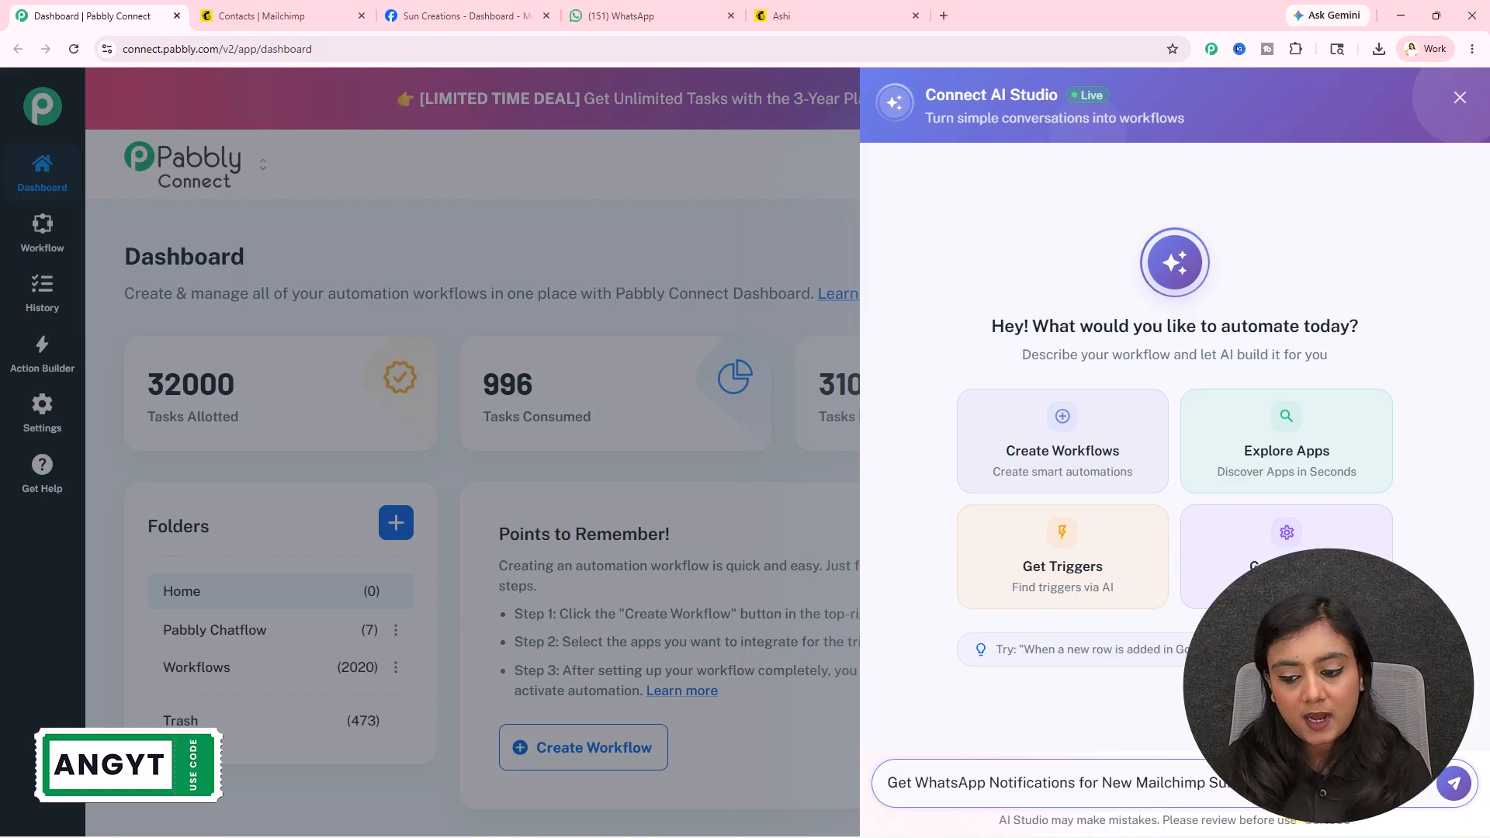
{"action": "key", "text": "Return"}
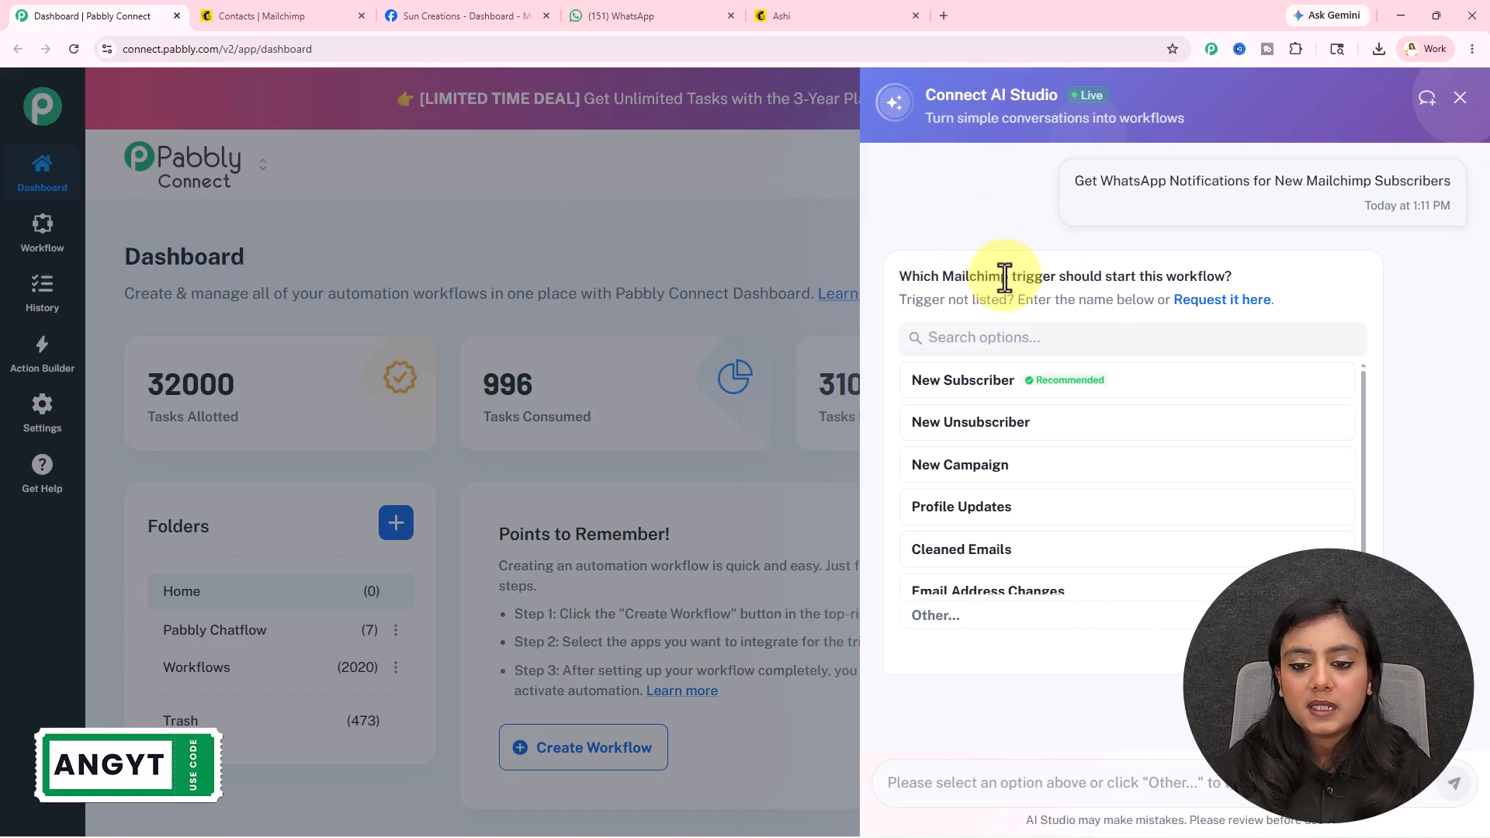
- Choose the New Subscriber trigger and WhatsApp Cloud API's Send Text Message action, approve the workflow and open it
{"action": "left_click", "coordinate": [1001, 386]}
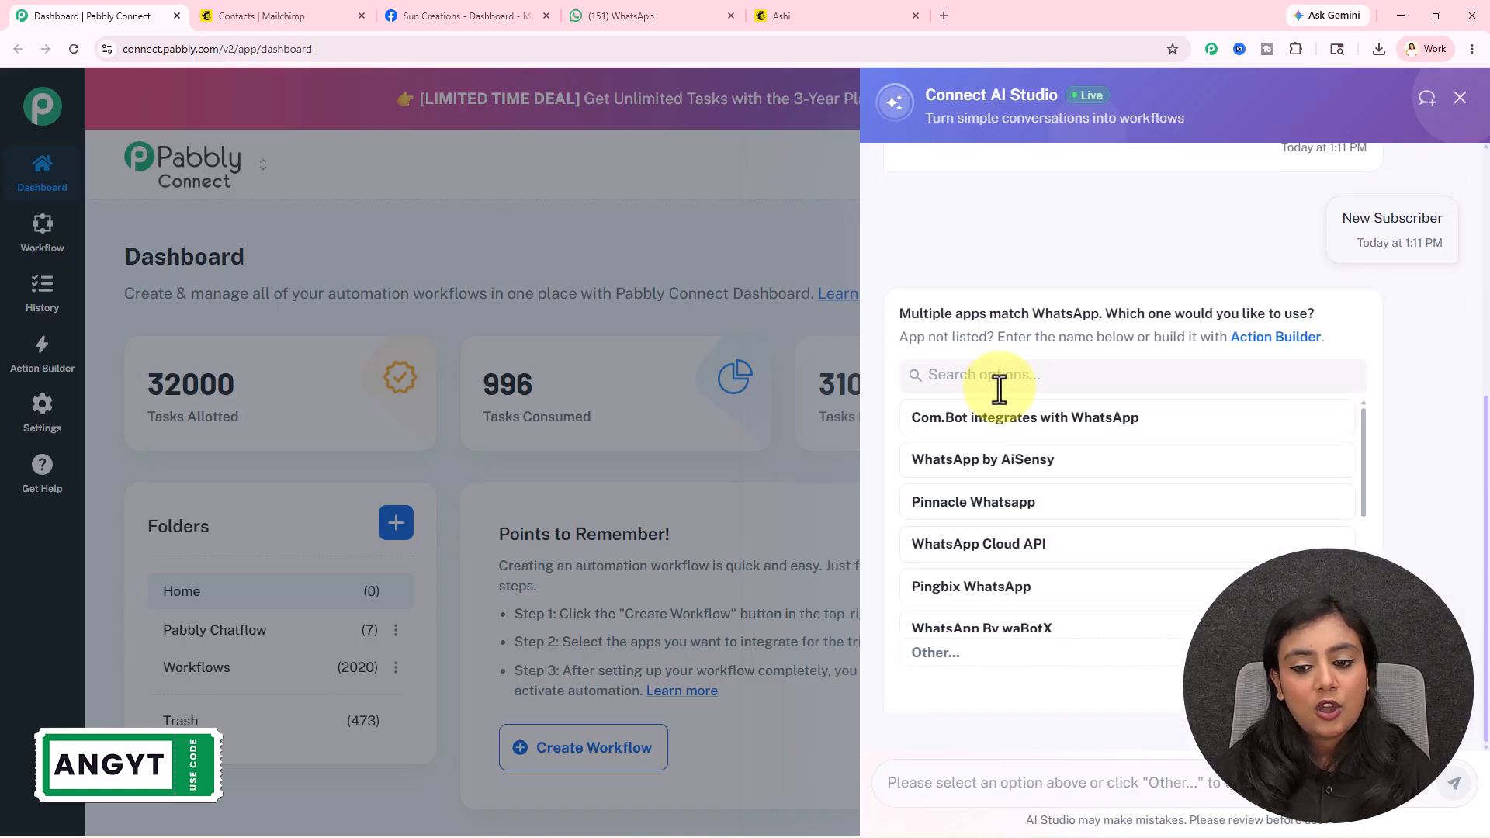
{"action": "left_click", "coordinate": [999, 545]}
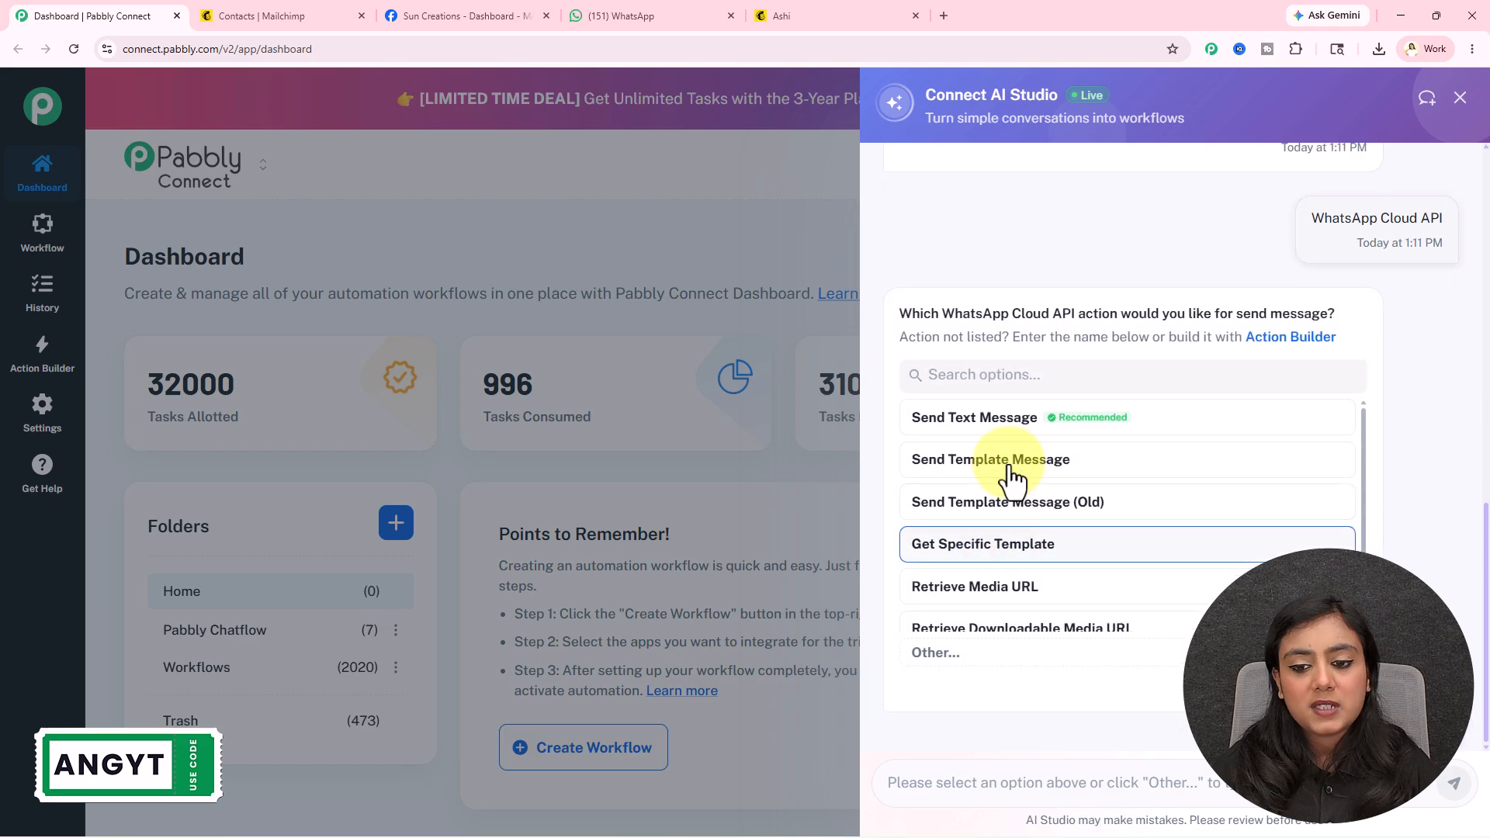
{"action": "left_click", "coordinate": [1006, 427]}
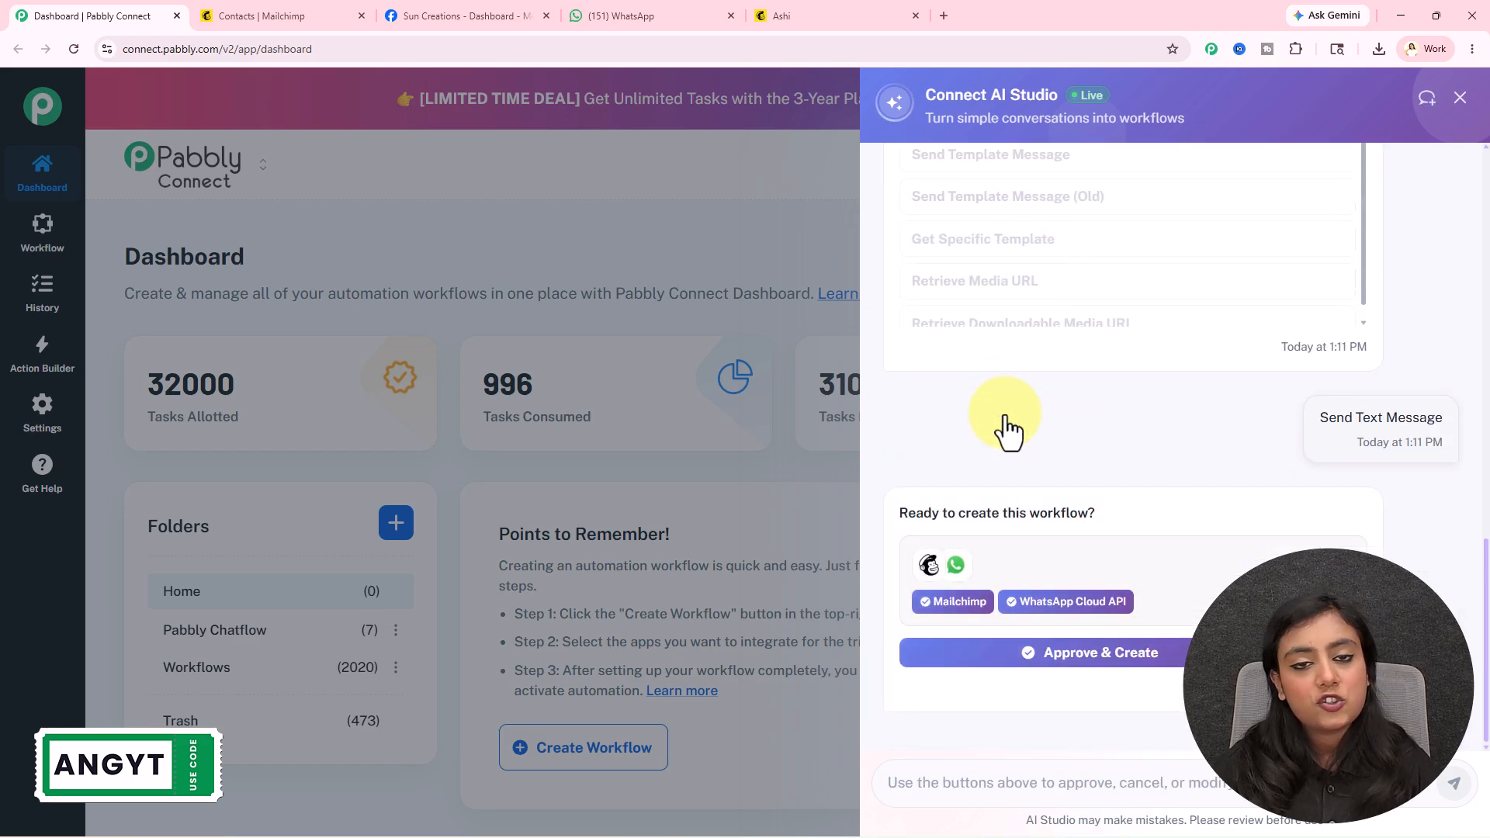
{"action": "left_click", "coordinate": [1091, 660]}
{"action": "left_click", "coordinate": [1126, 500]}
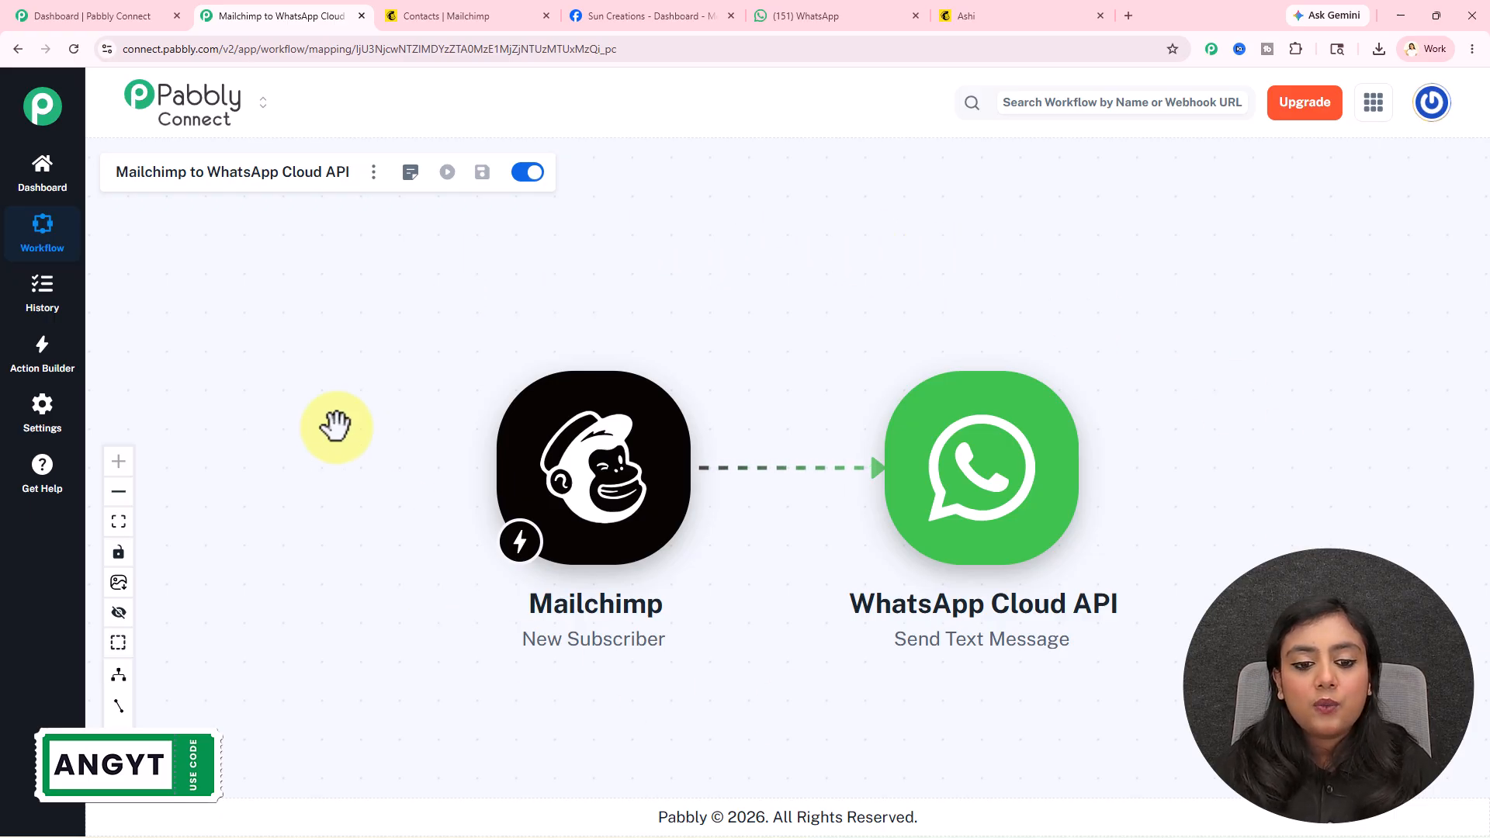
- Copy the webhook URL from the Mailchimp New Subscriber trigger setup and switch to Mailchimp
{"action": "left_click", "coordinate": [604, 498]}
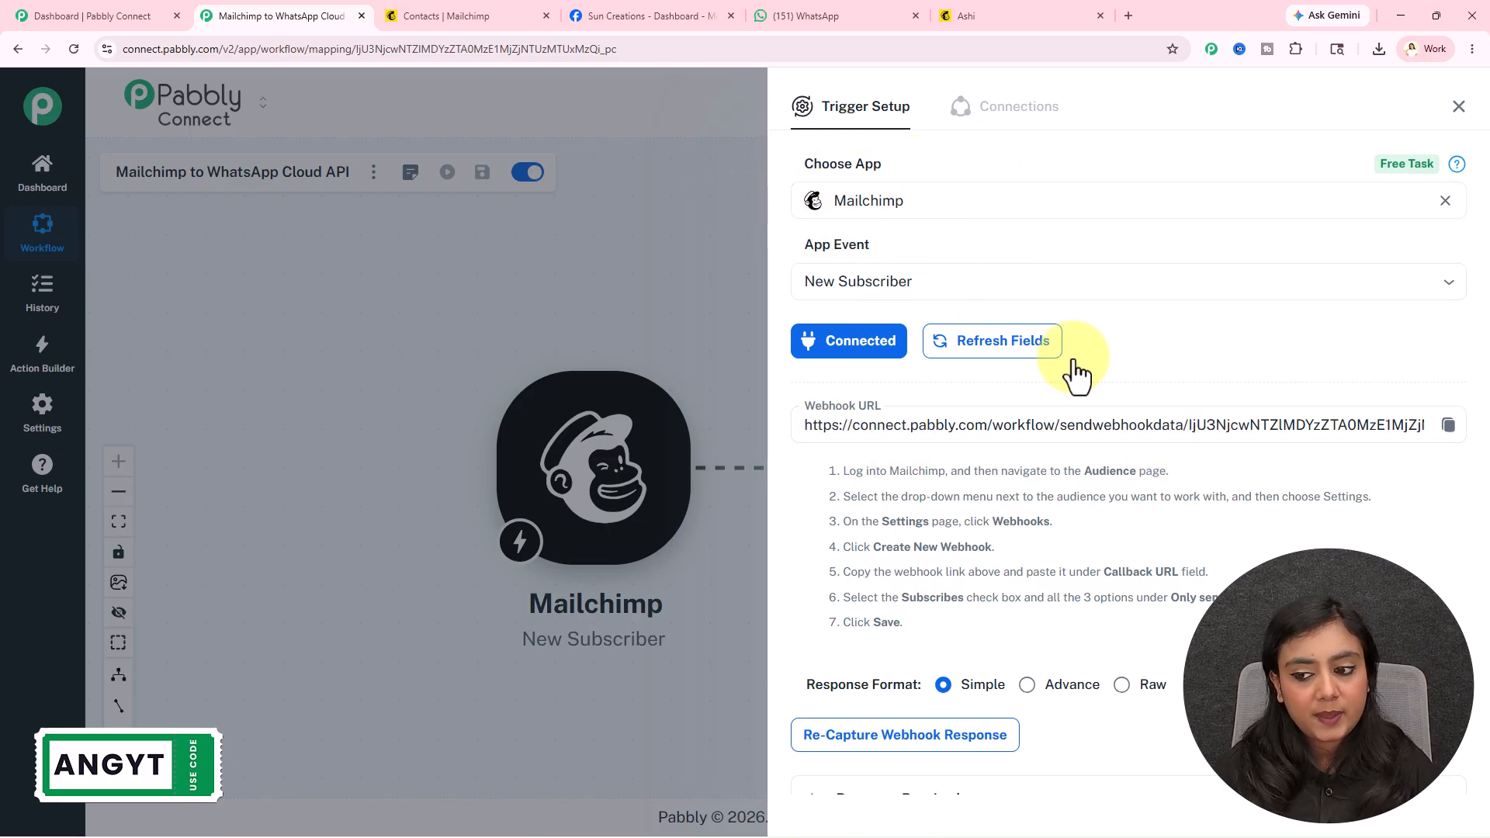
{"action": "left_click", "coordinate": [1448, 424]}
{"action": "left_click", "coordinate": [528, 13]}
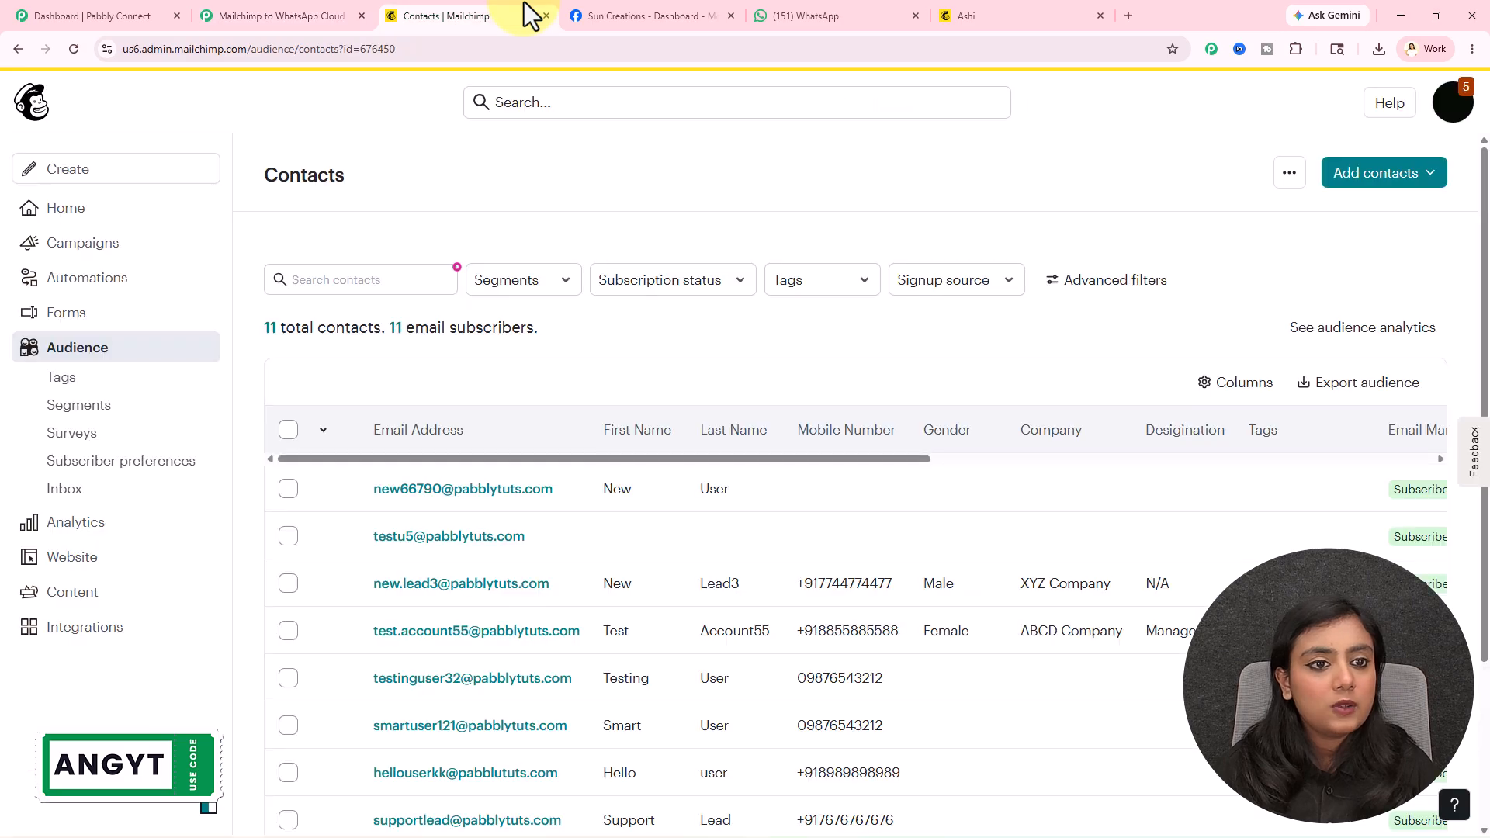
- Open the webhook management page from the PabblyConnect audience's settings in Mailchimp
{"action": "left_click", "coordinate": [107, 351]}
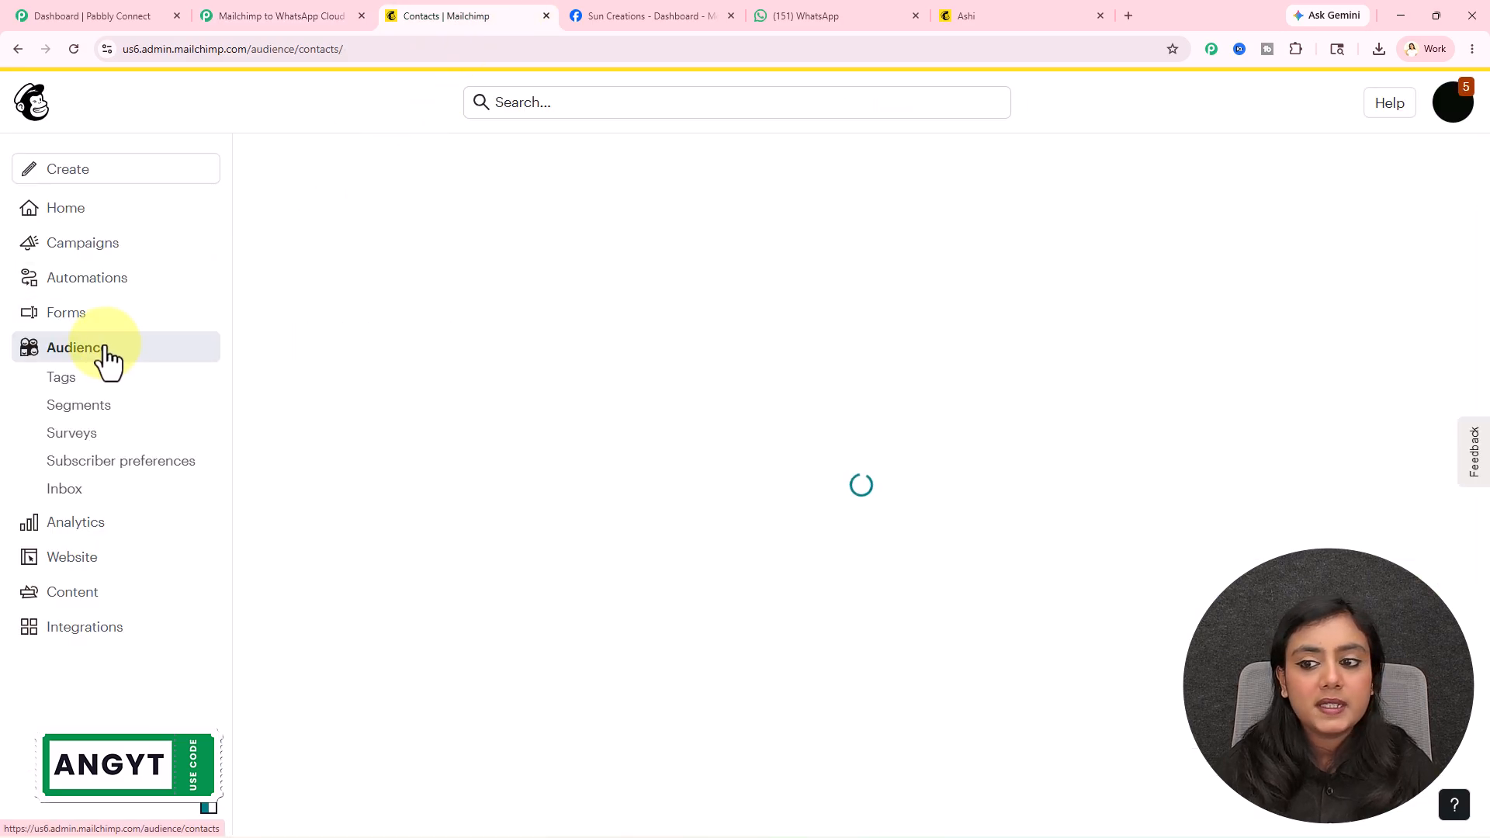
{"action": "left_click", "coordinate": [1286, 174]}
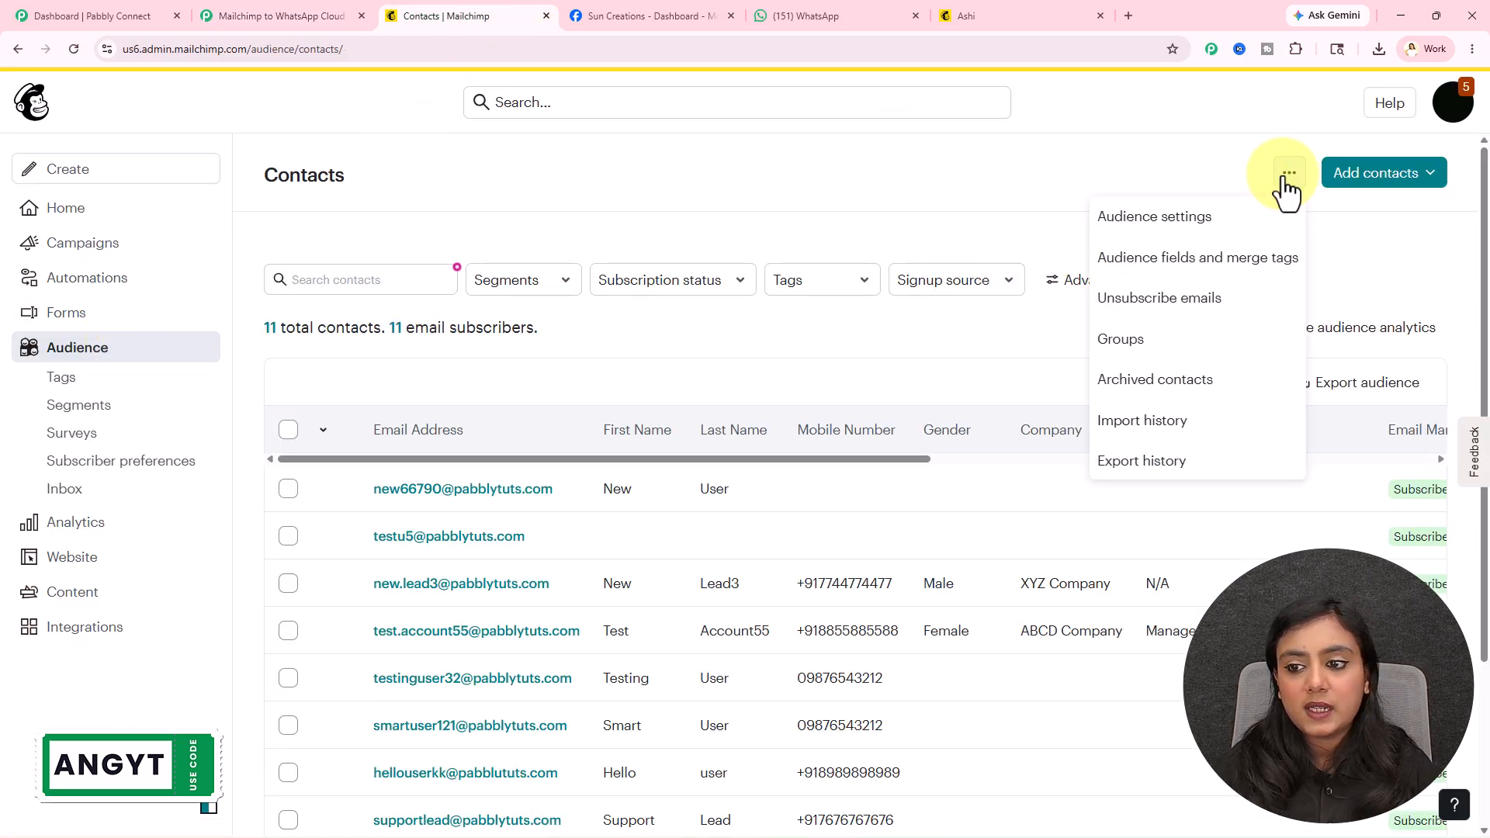
{"action": "left_click", "coordinate": [1204, 225]}
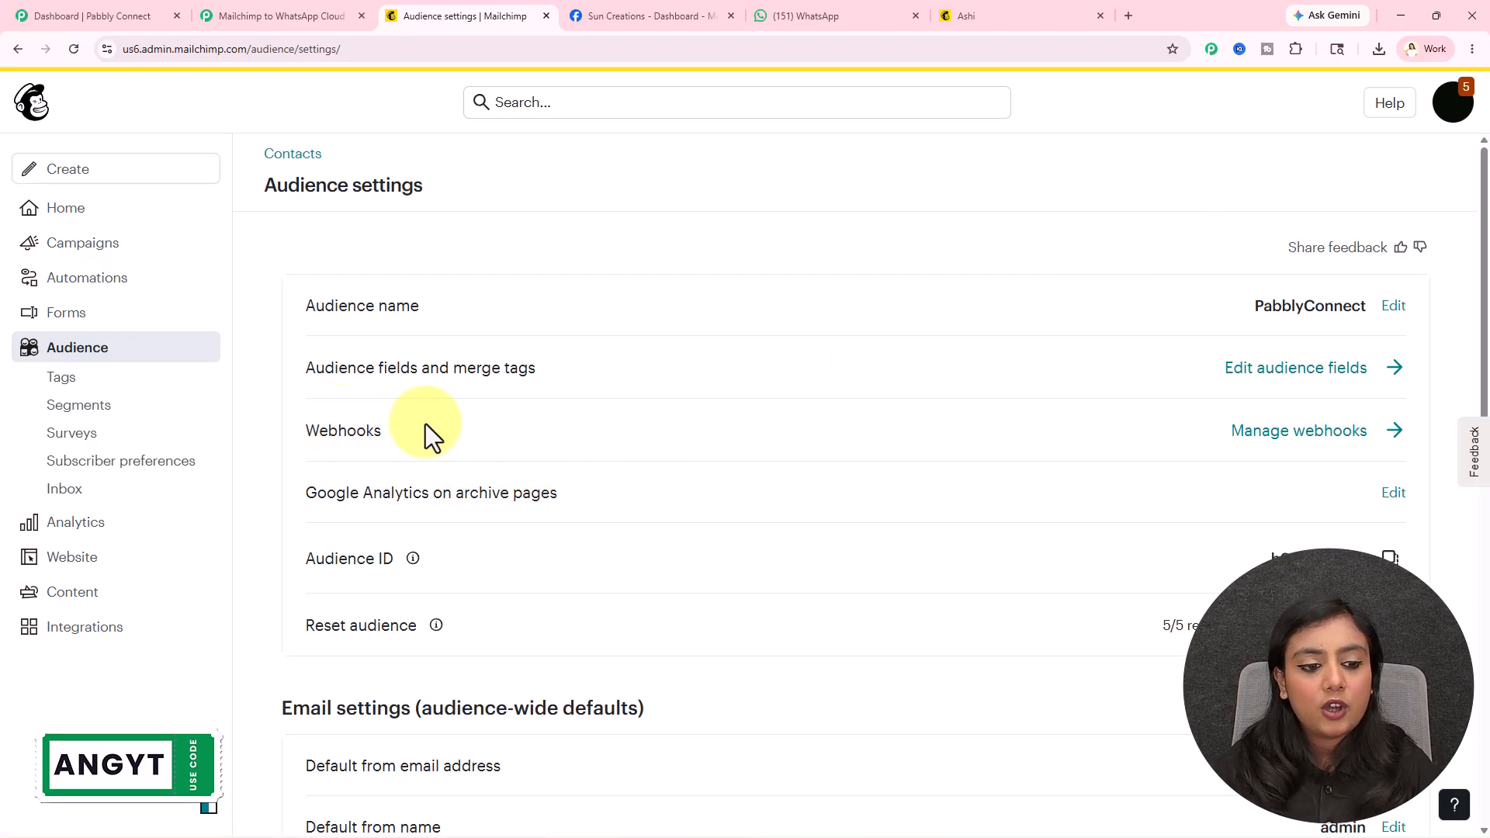
{"action": "left_click", "coordinate": [1341, 432]}
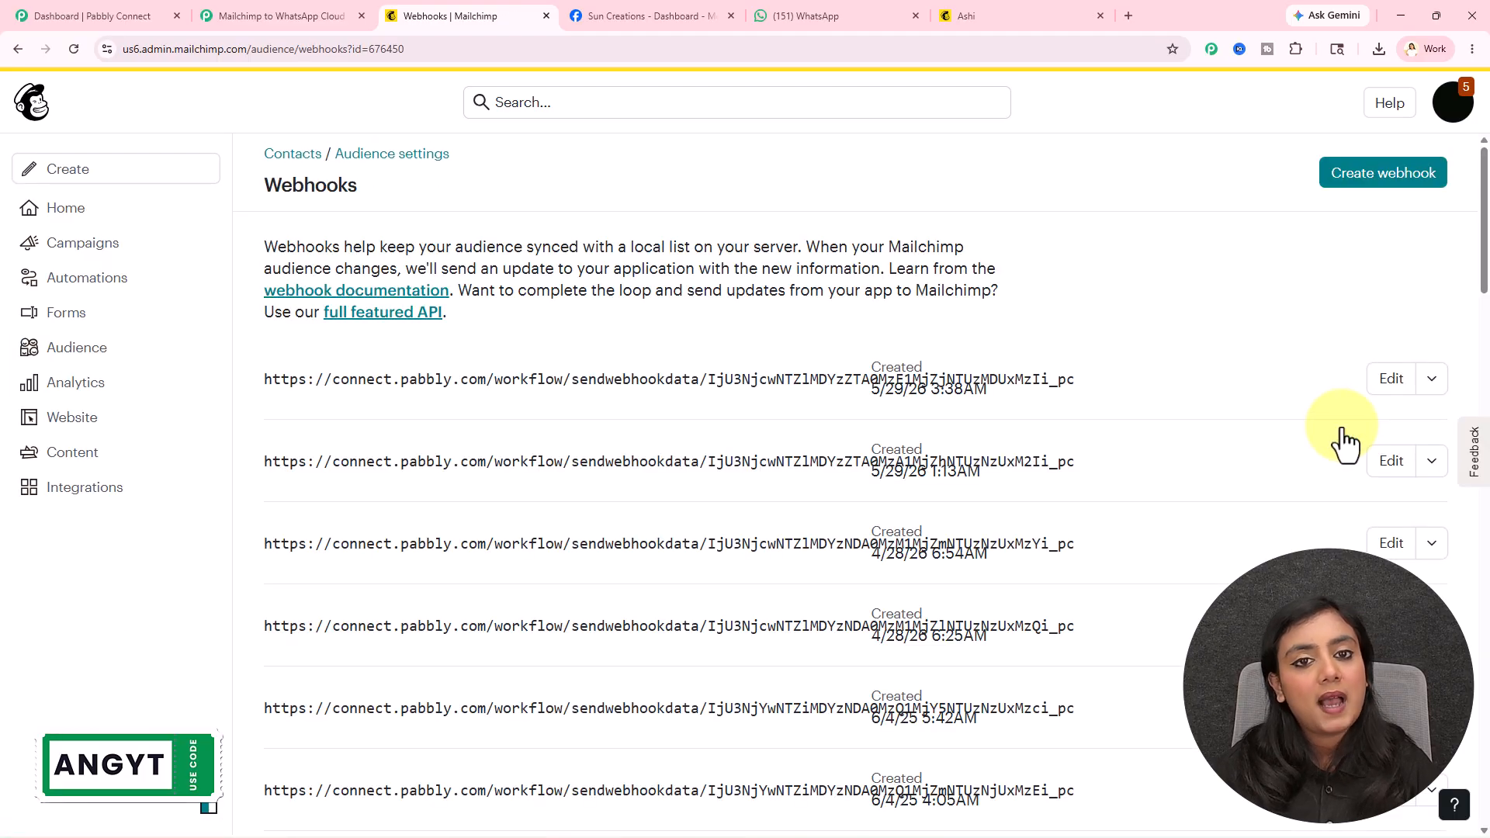
- Create a Mailchimp webhook with the copied Pabbly URL as its callback URL, keeping the default contact update types and sources
{"action": "left_click", "coordinate": [1405, 186]}
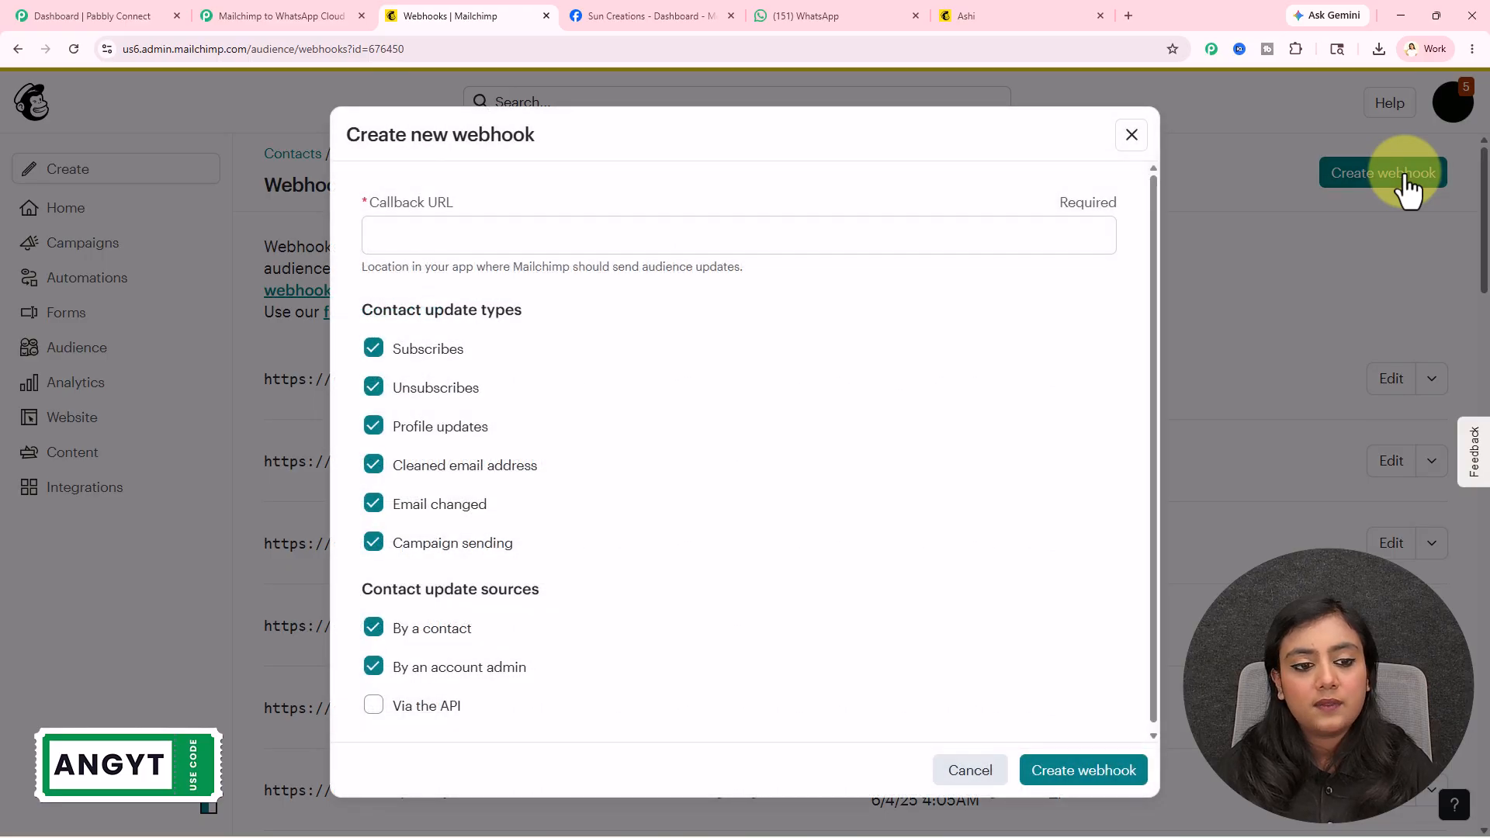
{"action": "left_click", "coordinate": [681, 233]}
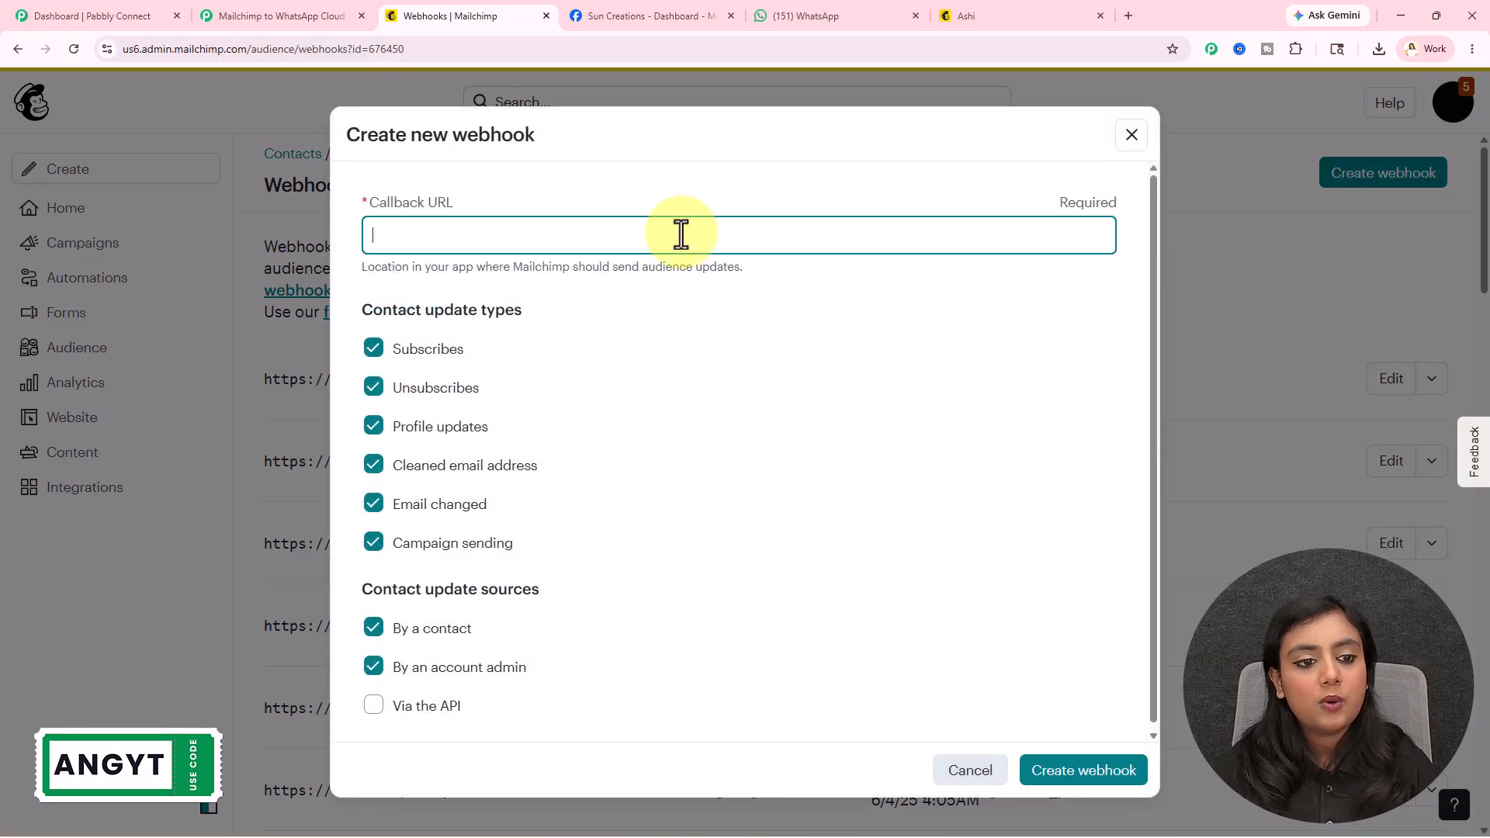
{"action": "key", "text": "ctrl+v"}
{"action": "left_click", "coordinate": [790, 330]}
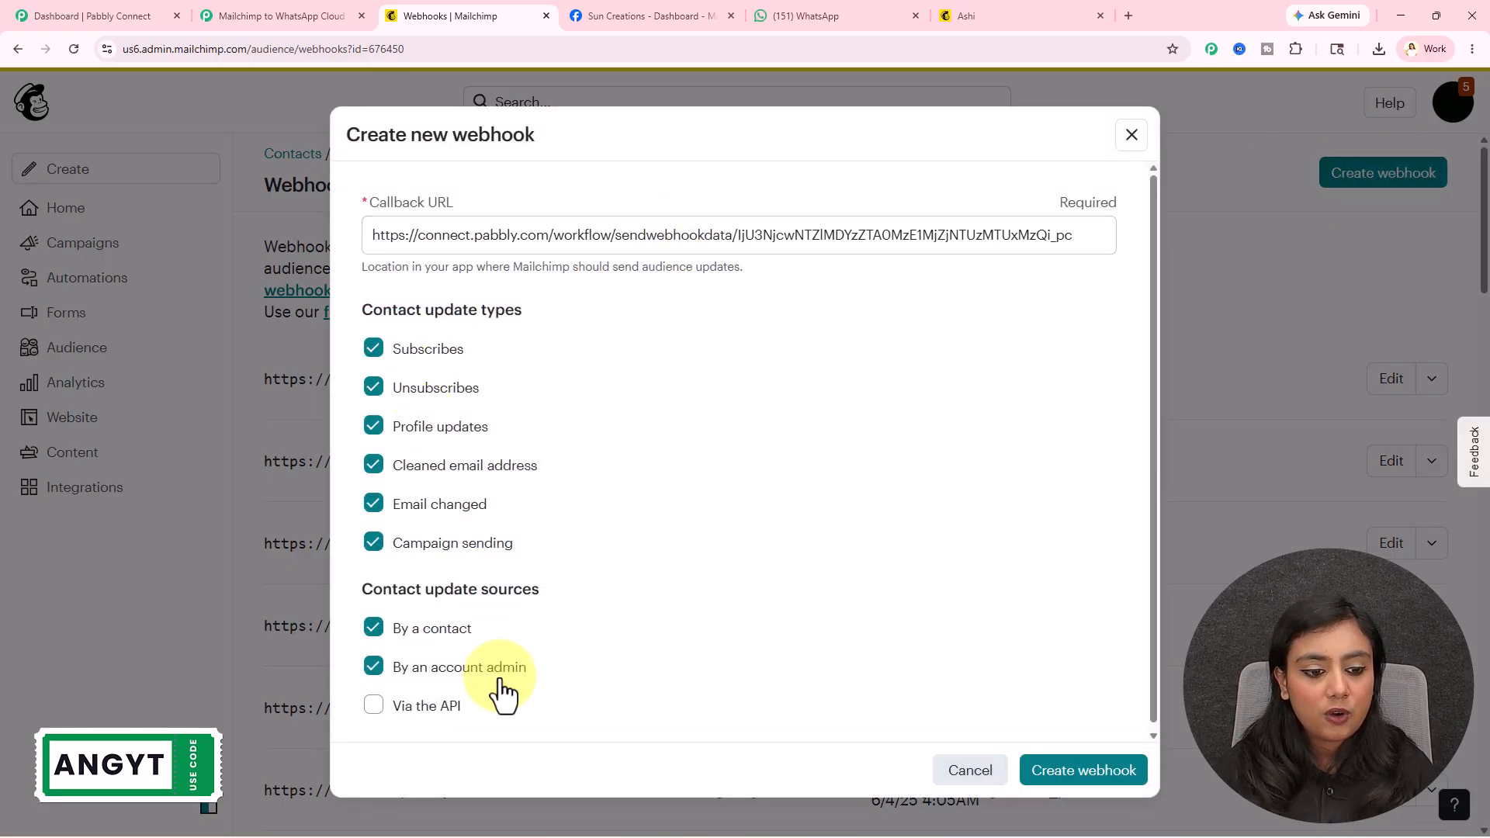
{"action": "left_click", "coordinate": [1071, 773]}
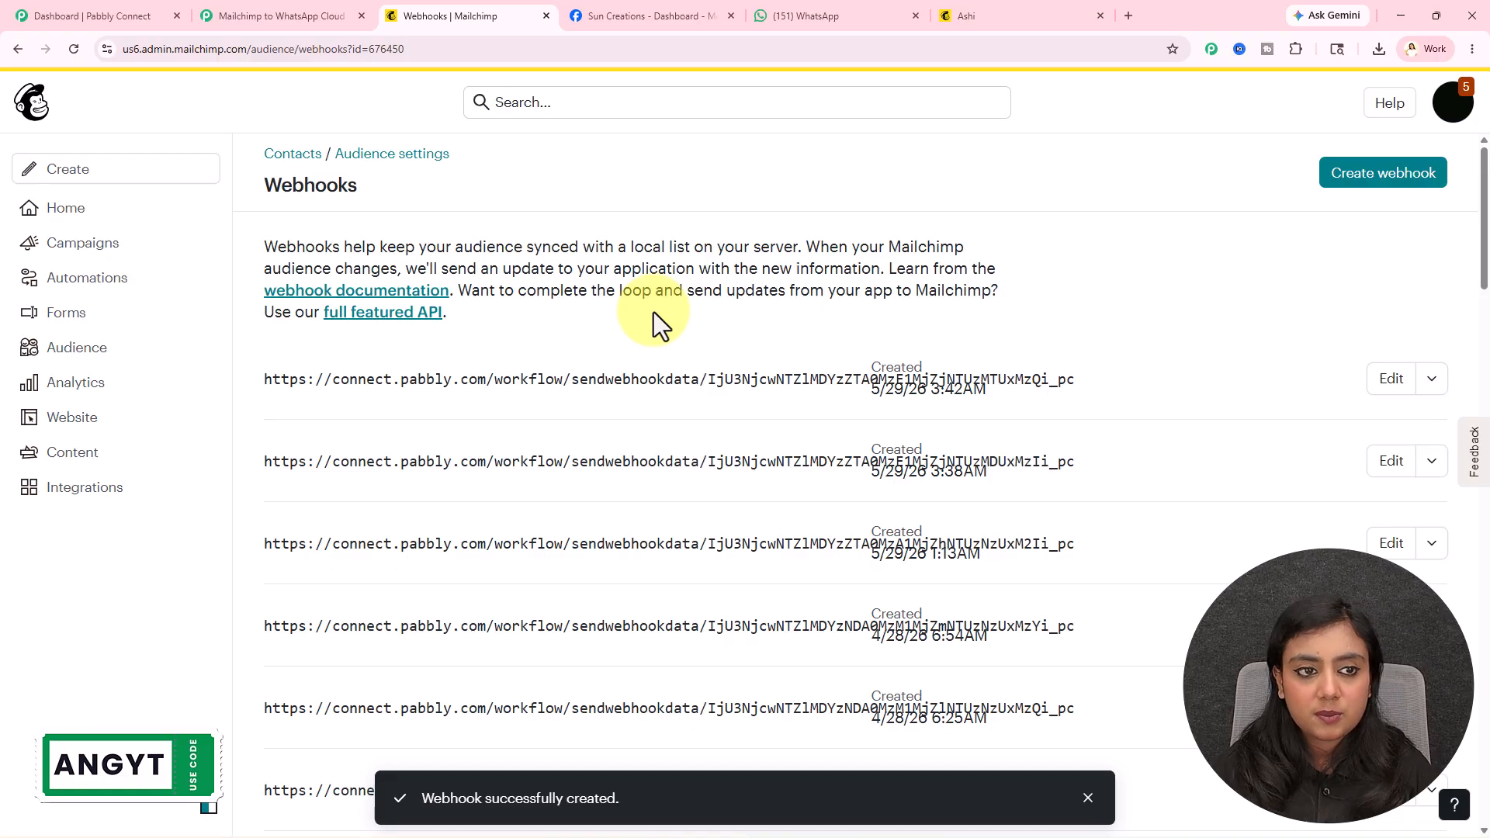
- Switch back to the Pabbly Connect workflow and have the Mailchimp New Subscriber trigger wait for a webhook response
{"action": "left_click", "coordinate": [310, 14]}
{"action": "left_click", "coordinate": [976, 750]}
{"action": "left_click", "coordinate": [824, 517]}
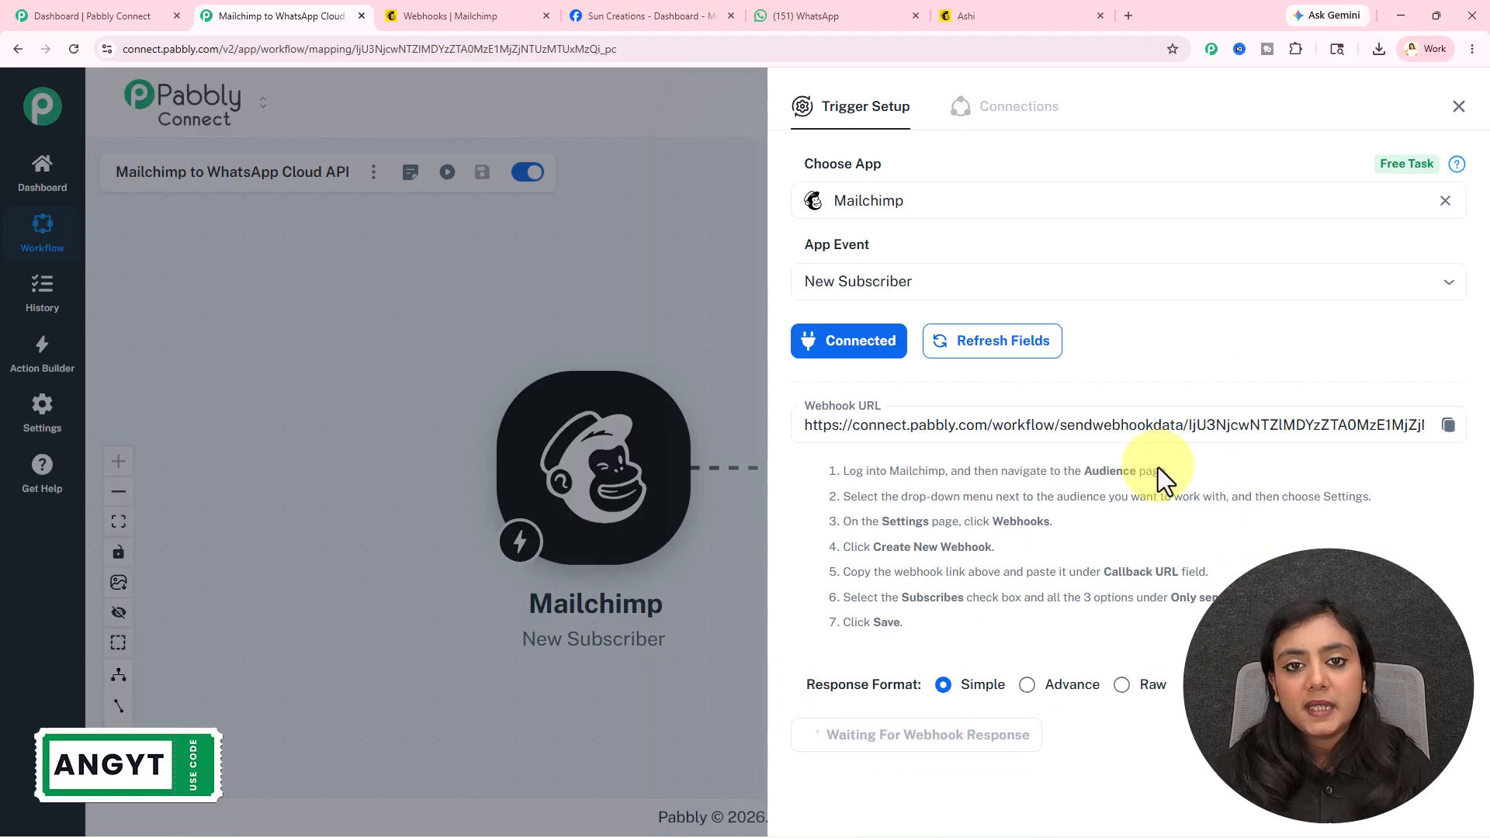
- Review the fields of the Mailchimp lead form, open the audience contacts and return to the Pabbly Connect trigger setup
{"action": "left_click", "coordinate": [1037, 14]}
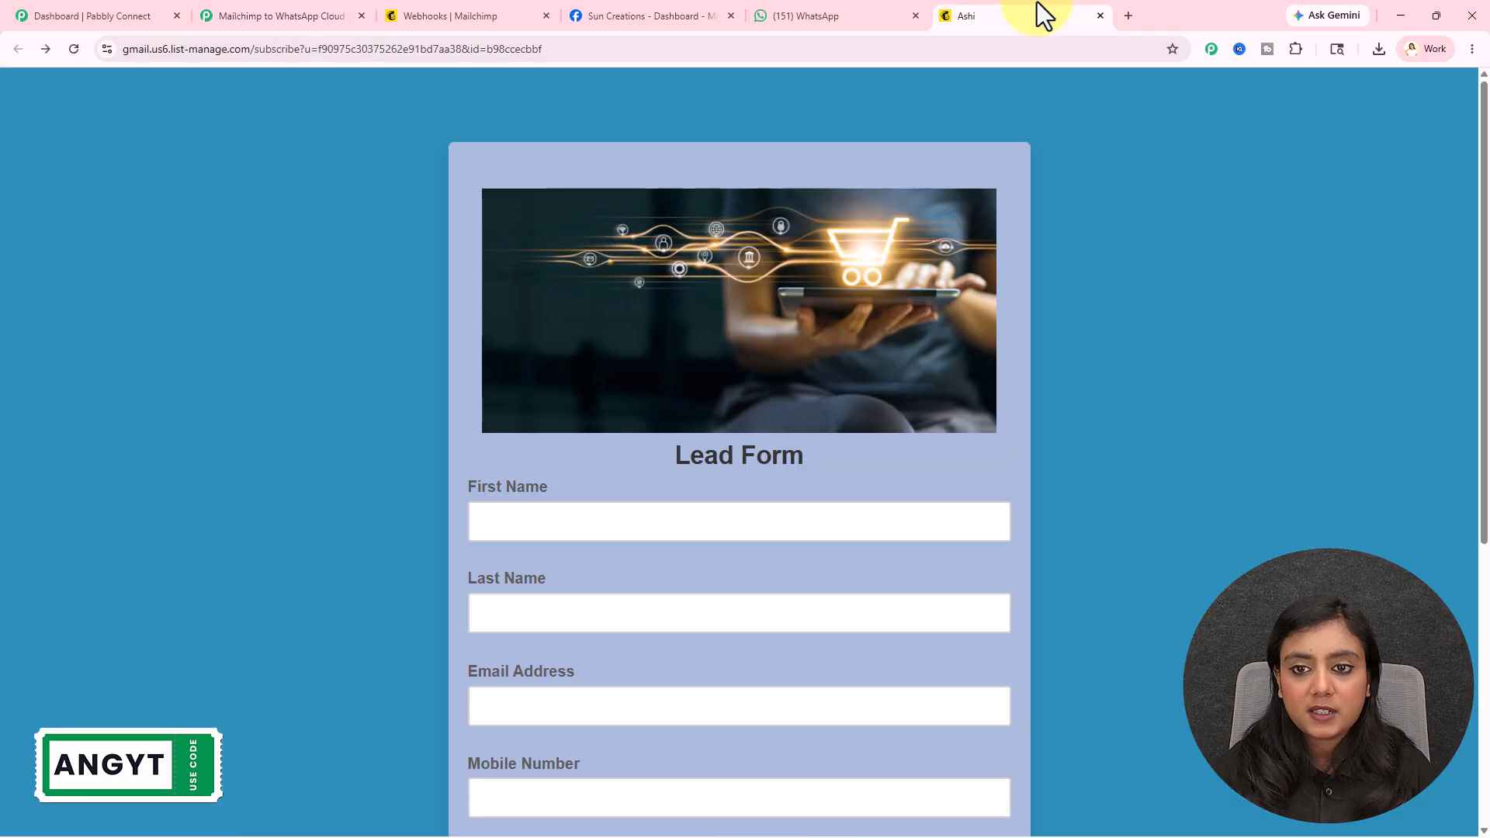
{"action": "scroll", "coordinate": [1213, 542], "scroll_direction": "down", "scroll_amount": 3}
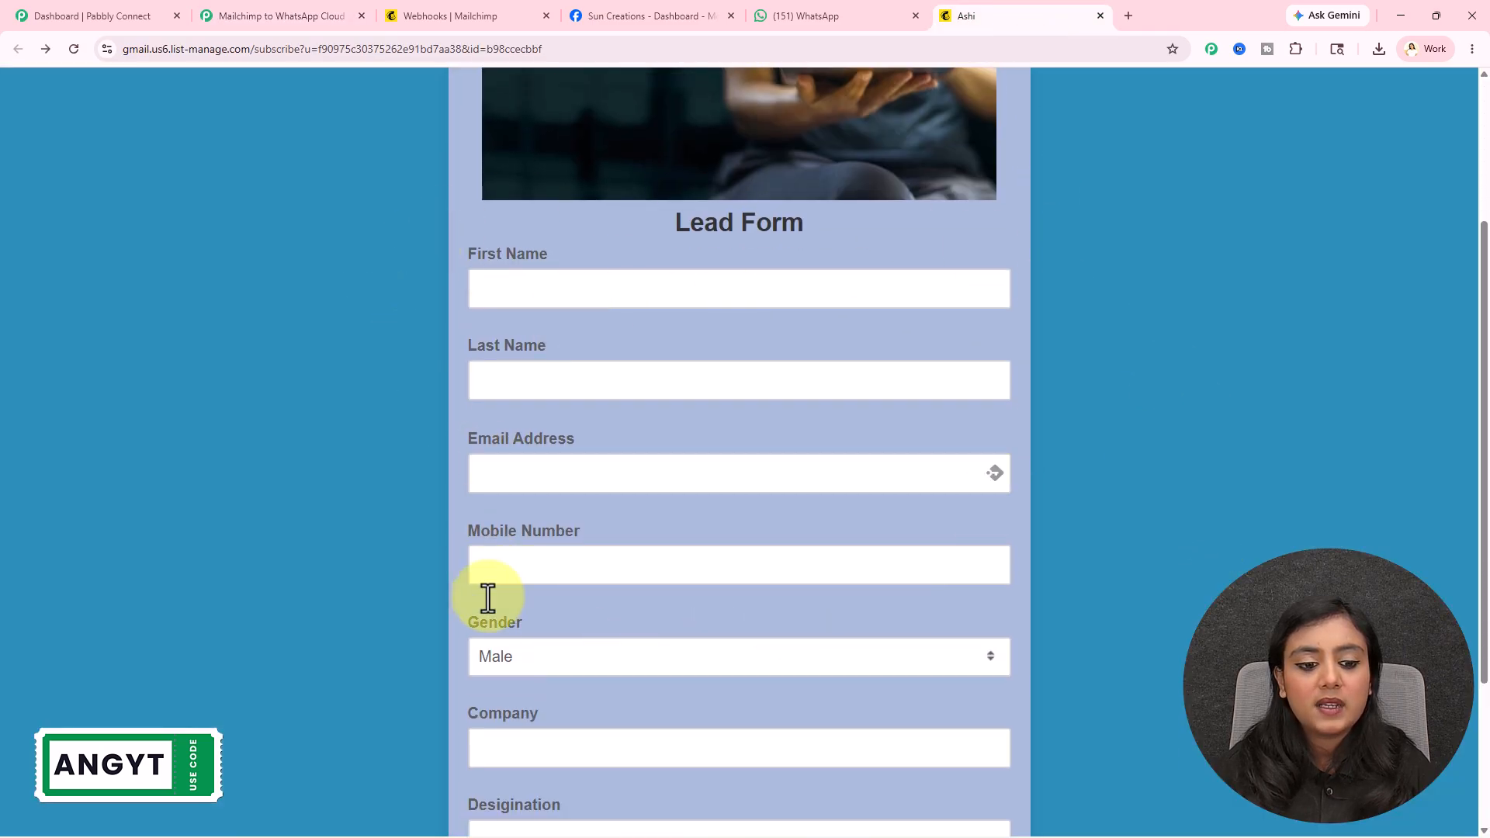
{"action": "scroll", "coordinate": [1027, 568], "scroll_direction": "down", "scroll_amount": 1}
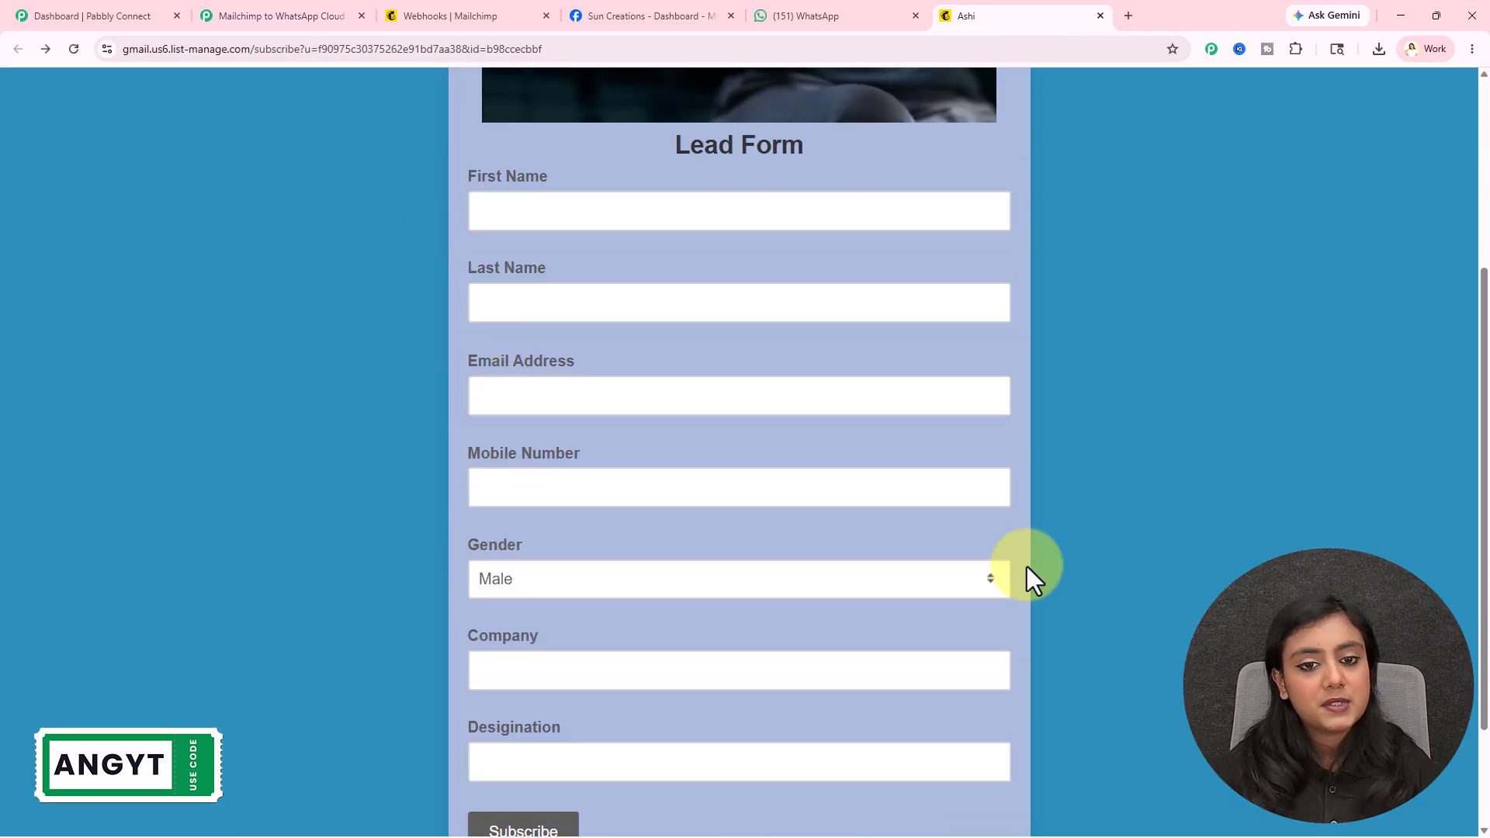
{"action": "left_click", "coordinate": [559, 4]}
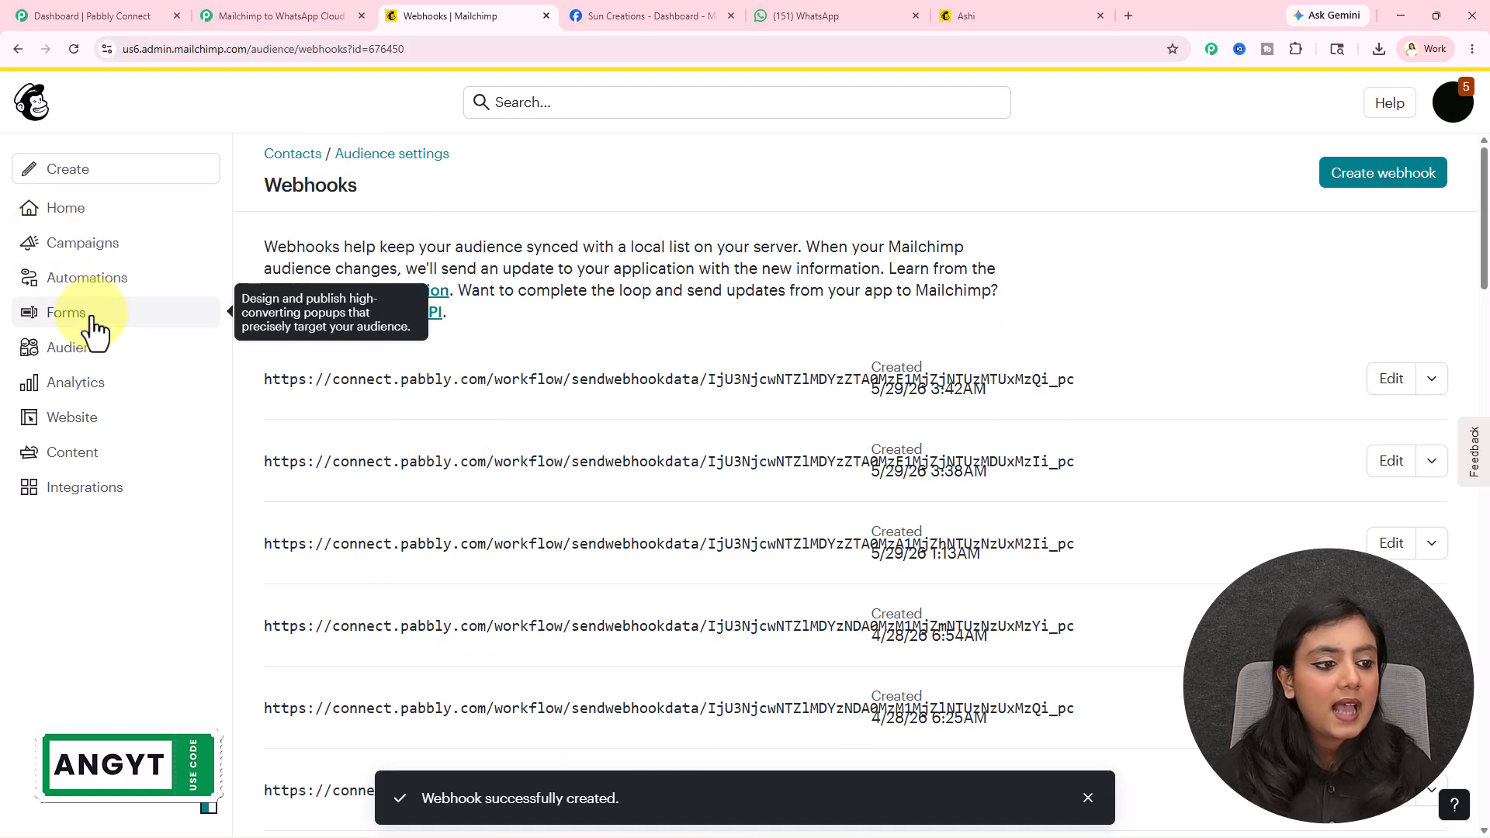
{"action": "left_click", "coordinate": [99, 351]}
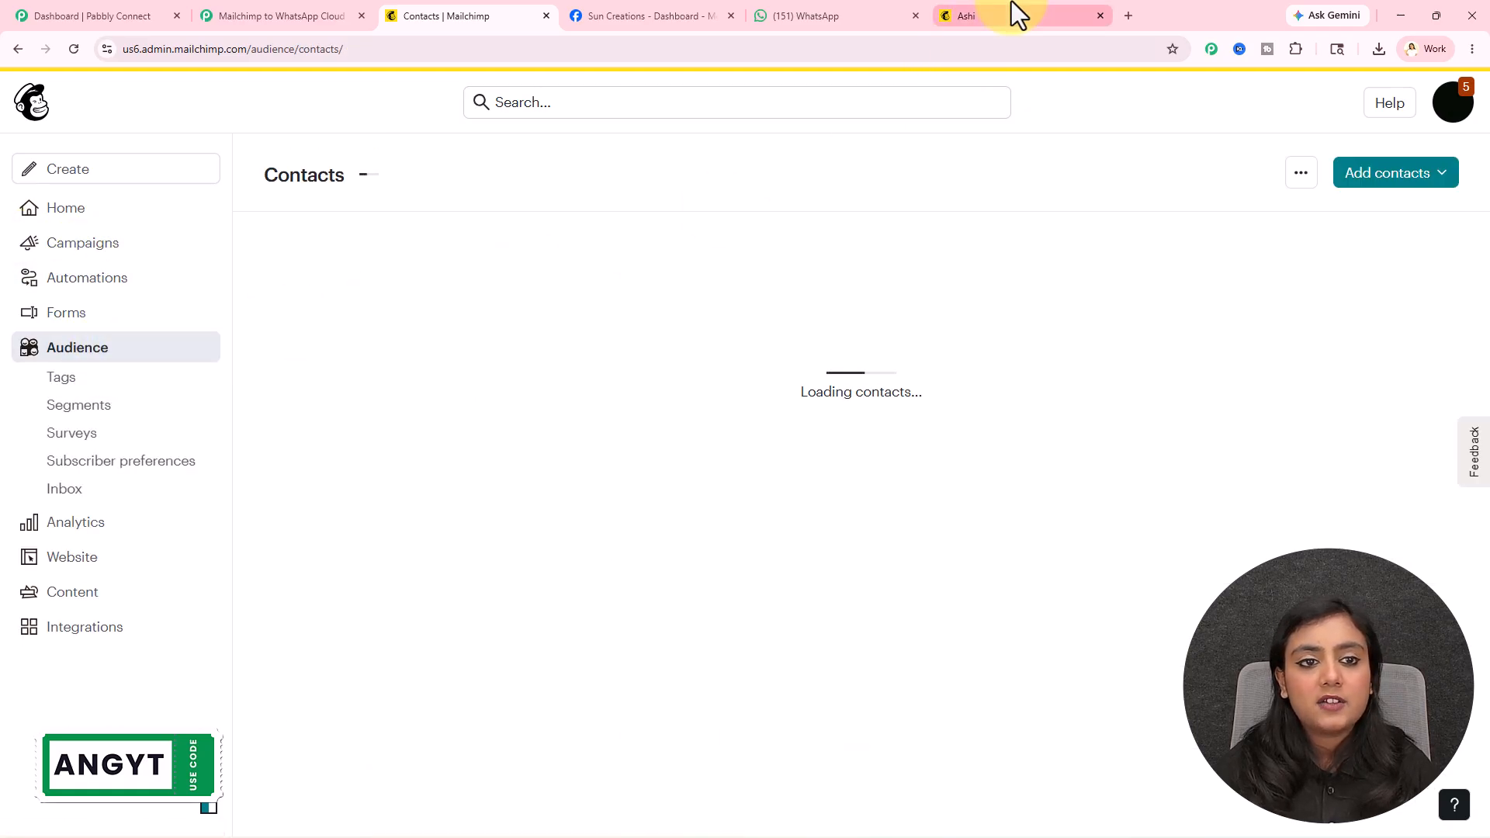
{"action": "left_click", "coordinate": [334, 7]}
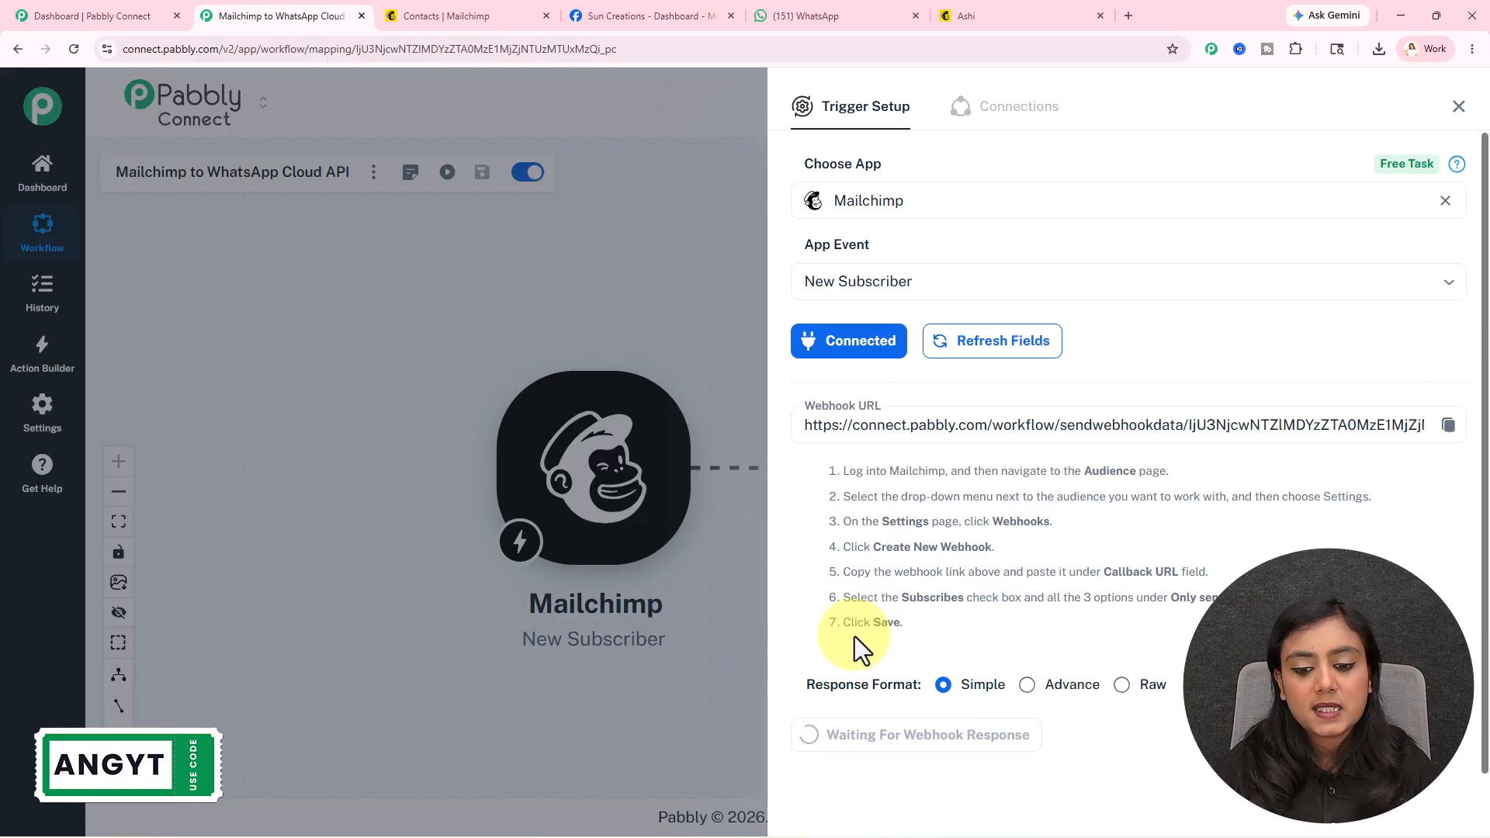
- Submit the lead form with test contact details, gender Female, company Best Company and designation General Manager, completing the reCAPTCHA check
{"action": "left_click", "coordinate": [1048, 14]}
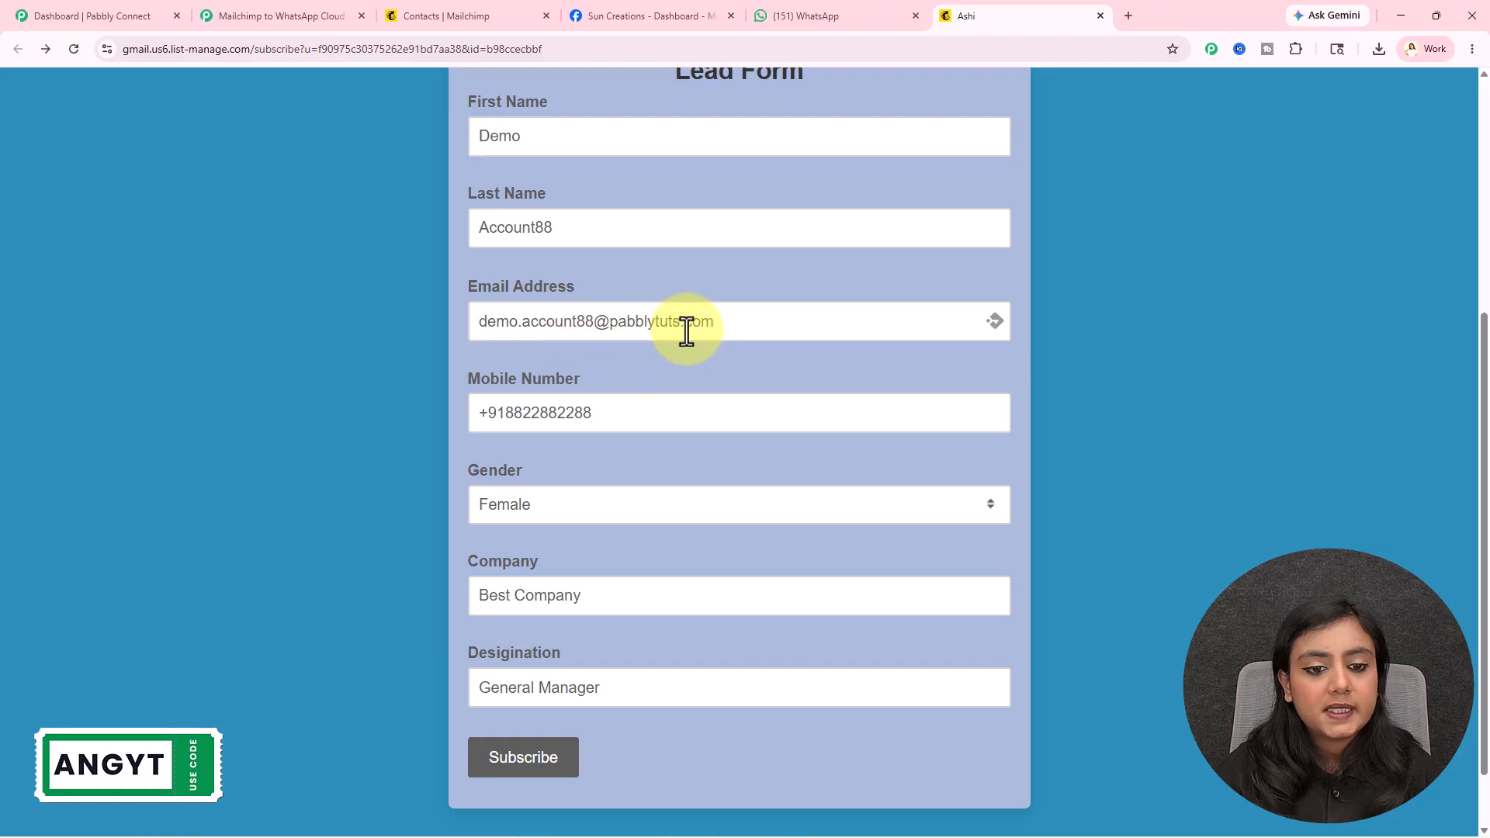
{"action": "scroll", "coordinate": [598, 410], "scroll_direction": "down", "scroll_amount": 1}
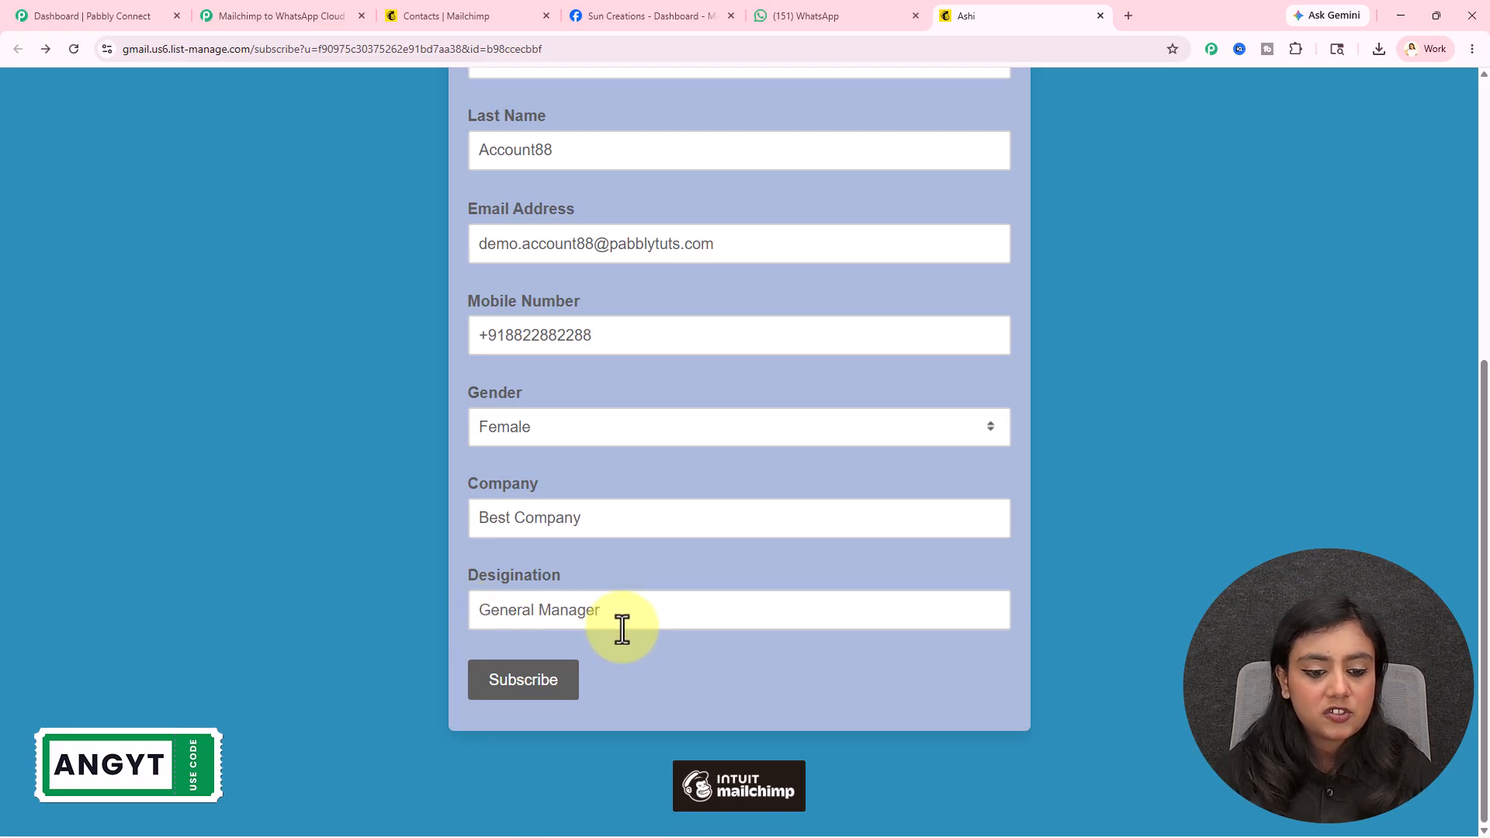
{"action": "left_click", "coordinate": [546, 690]}
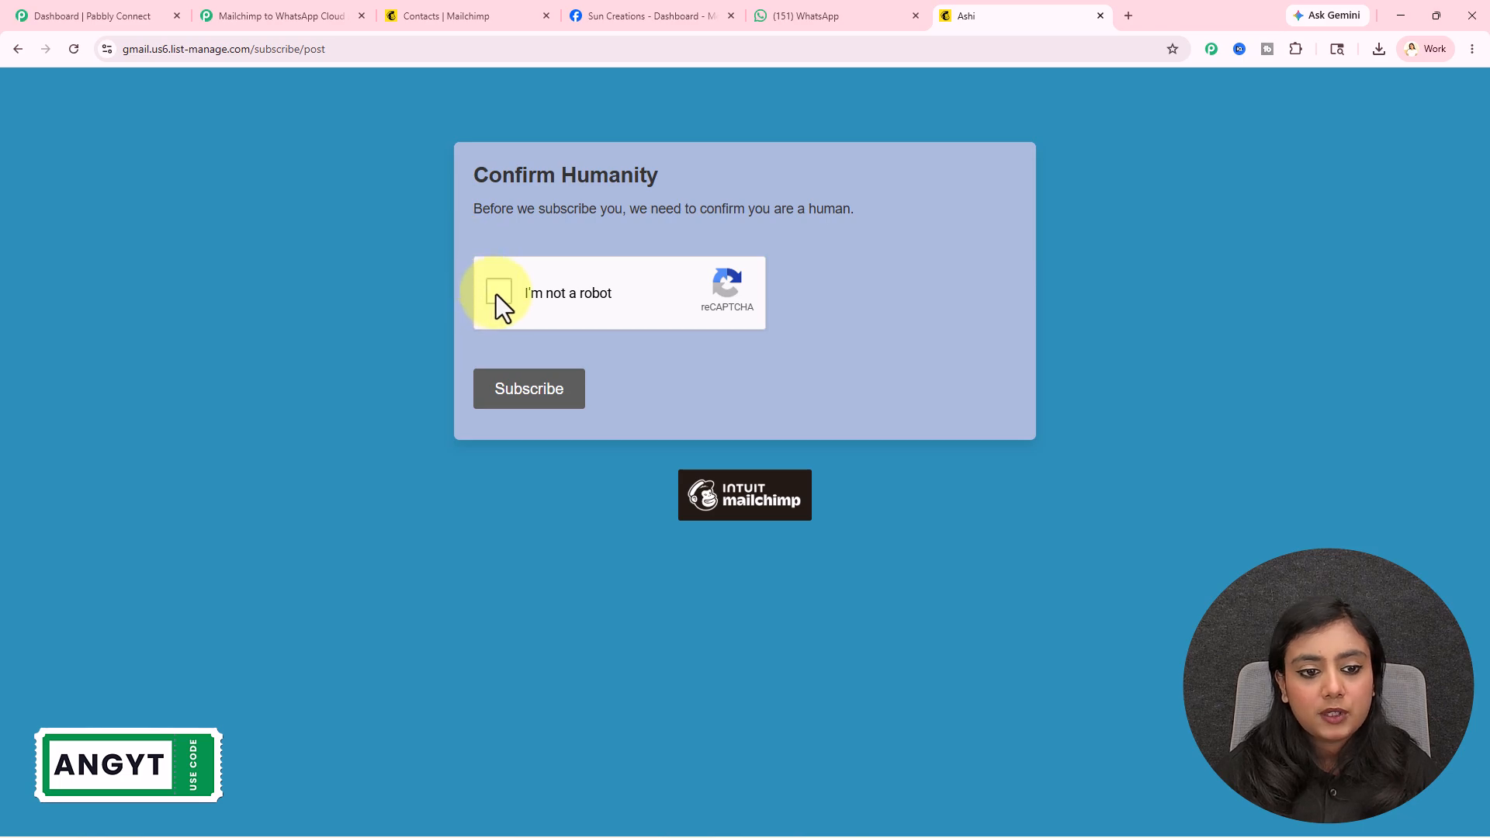
{"action": "left_click", "coordinate": [506, 392]}
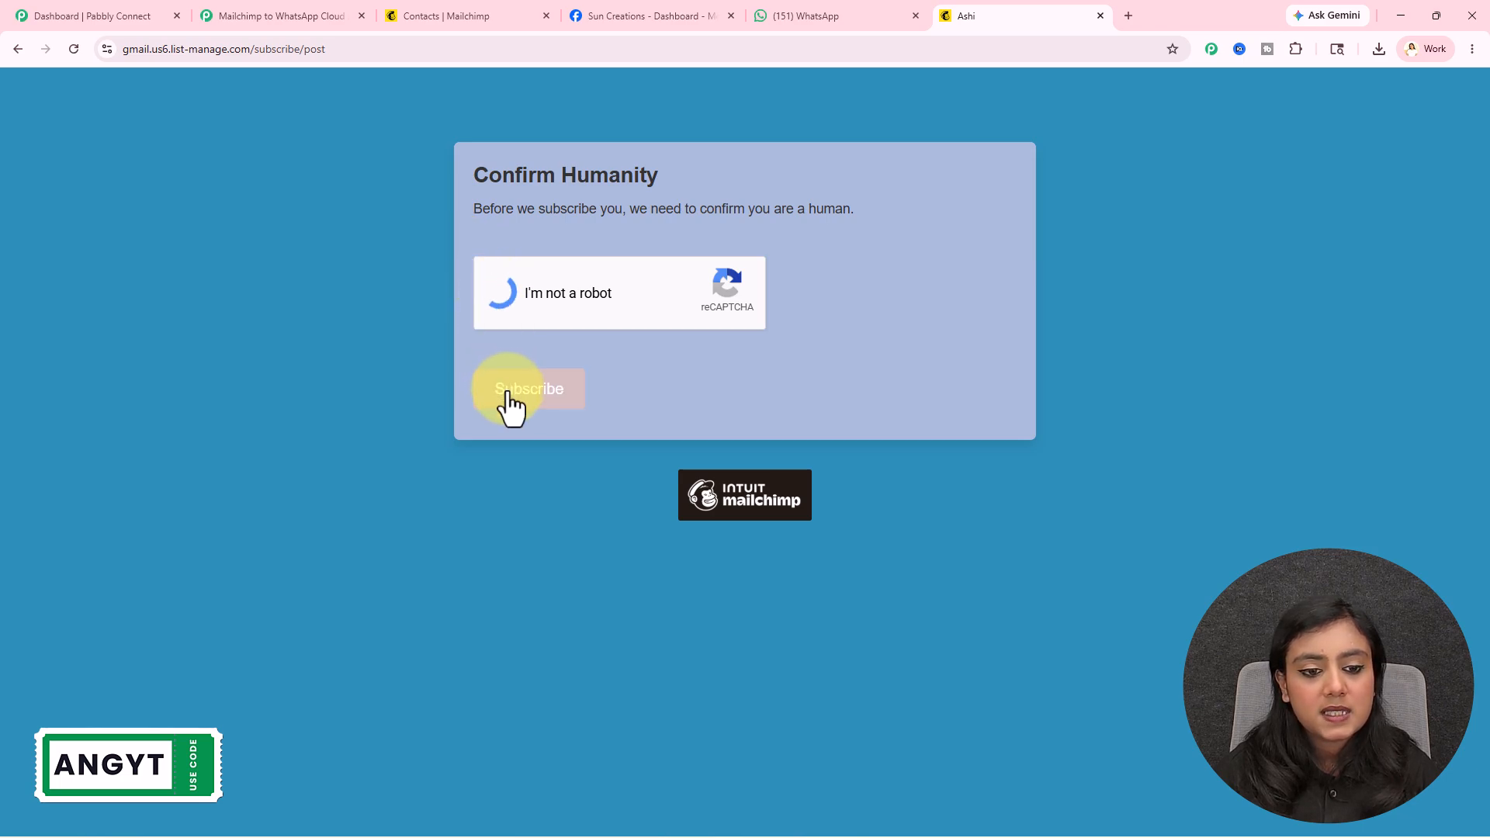
{"action": "left_click", "coordinate": [508, 396]}
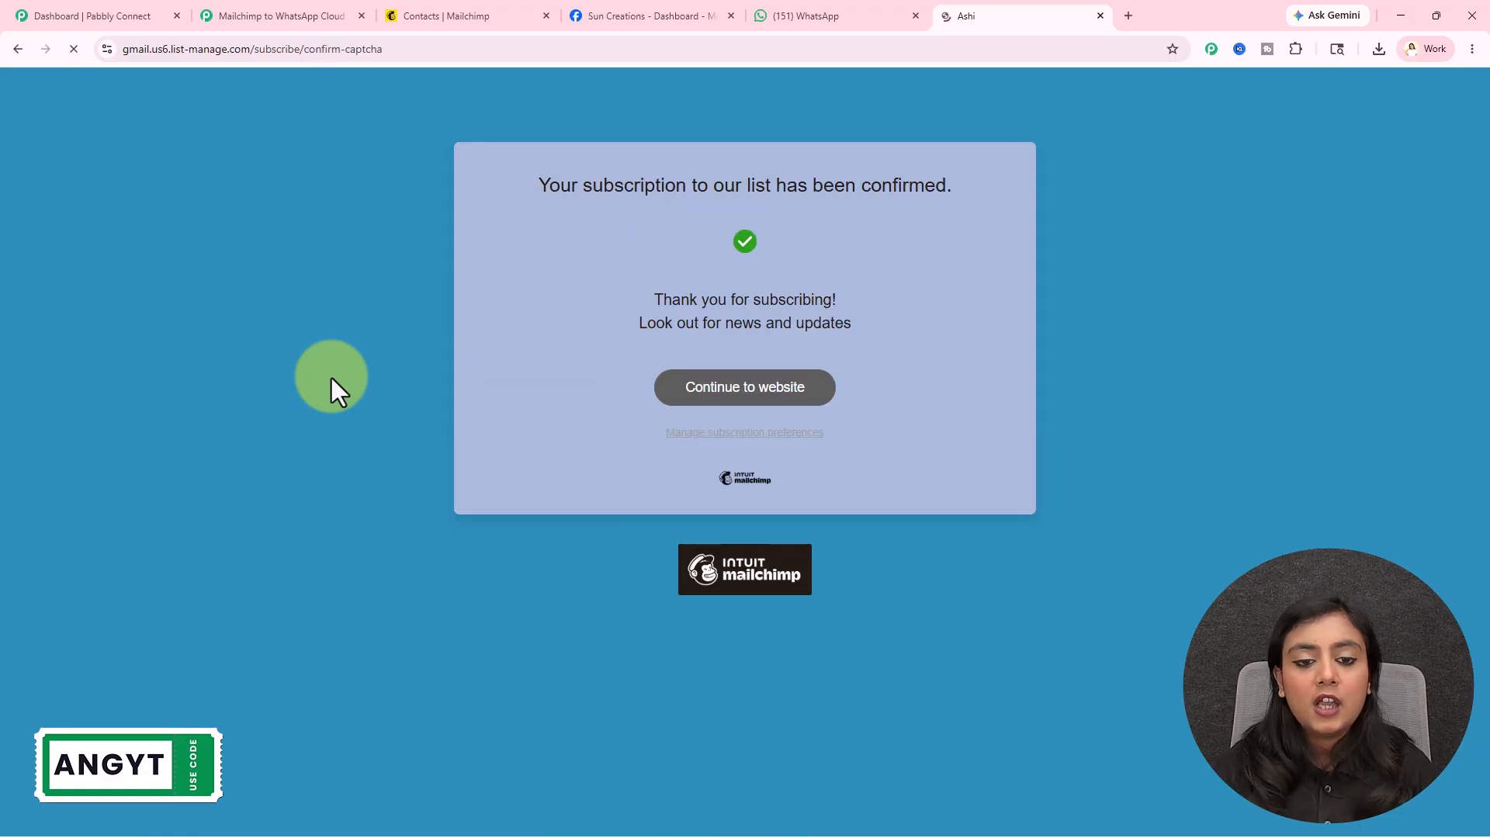
- Check the subscription confirmation and reload the Mailchimp audience contacts to look for the new lead
{"action": "left_click_drag", "start_coordinate": [562, 185], "coordinate": [958, 180]}
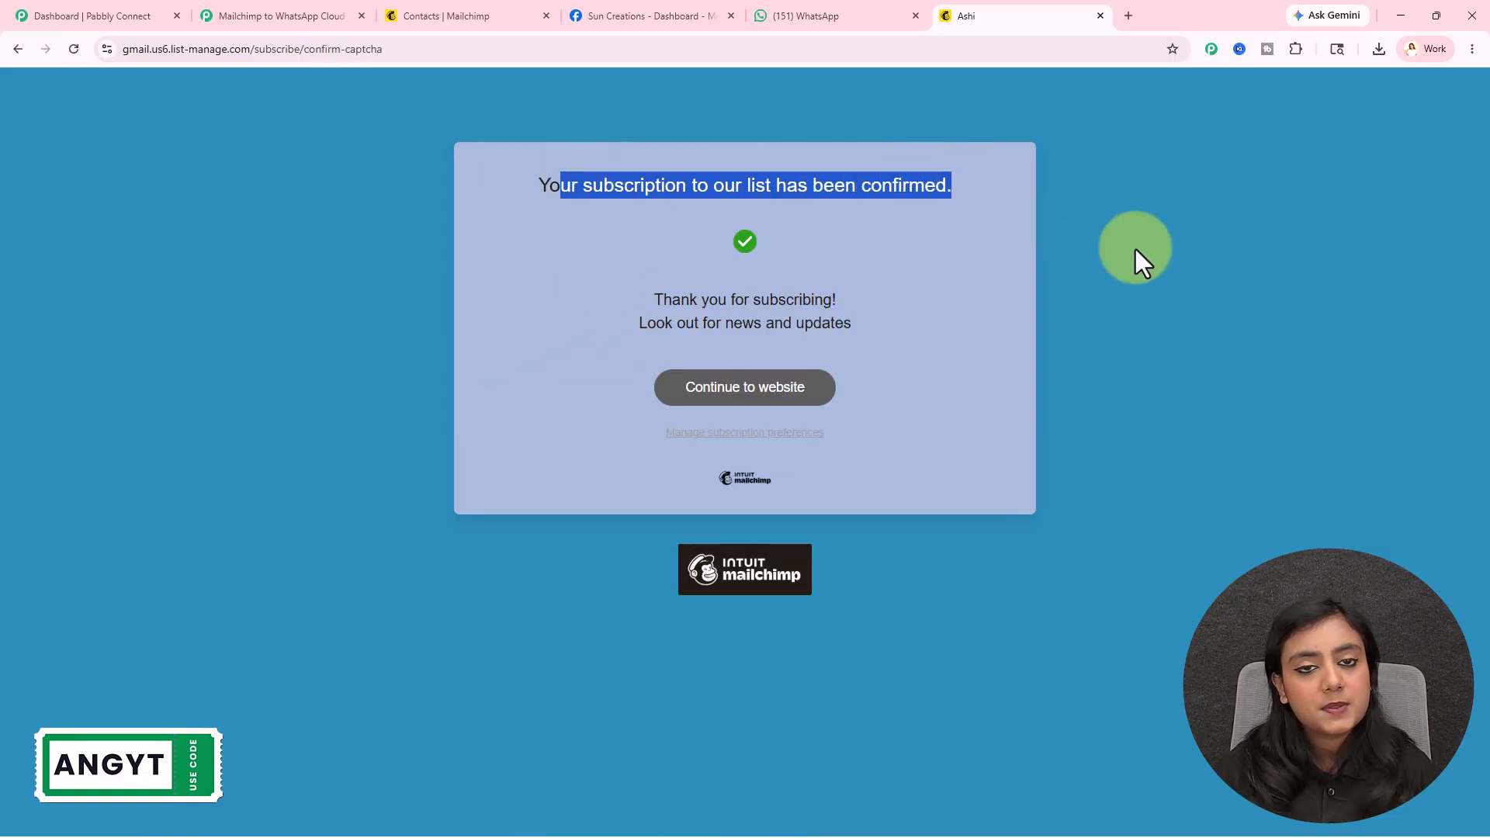
{"action": "left_click", "coordinate": [1148, 264]}
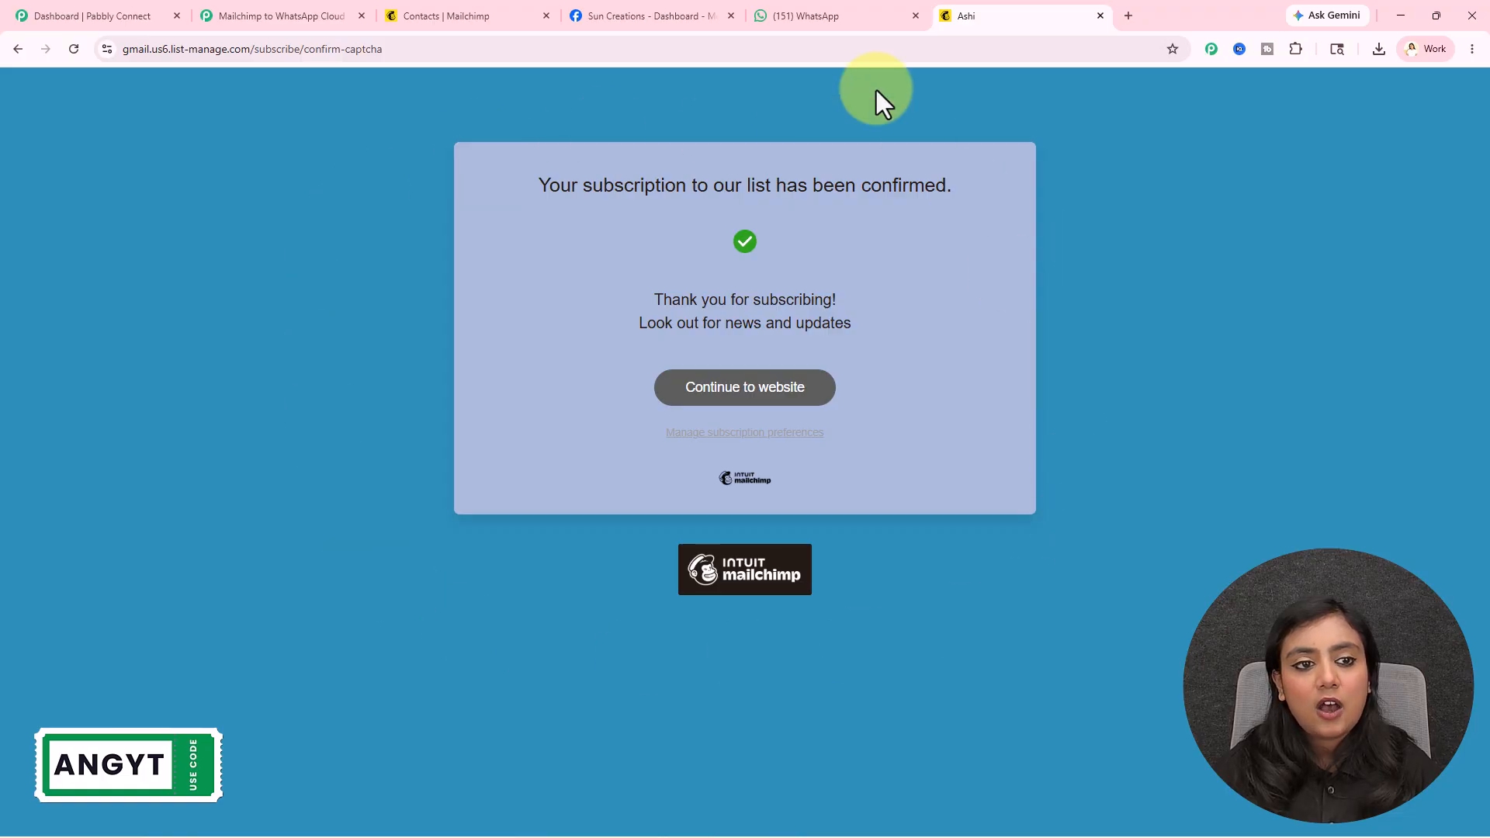
{"action": "left_click", "coordinate": [496, 14]}
{"action": "left_click", "coordinate": [75, 52]}
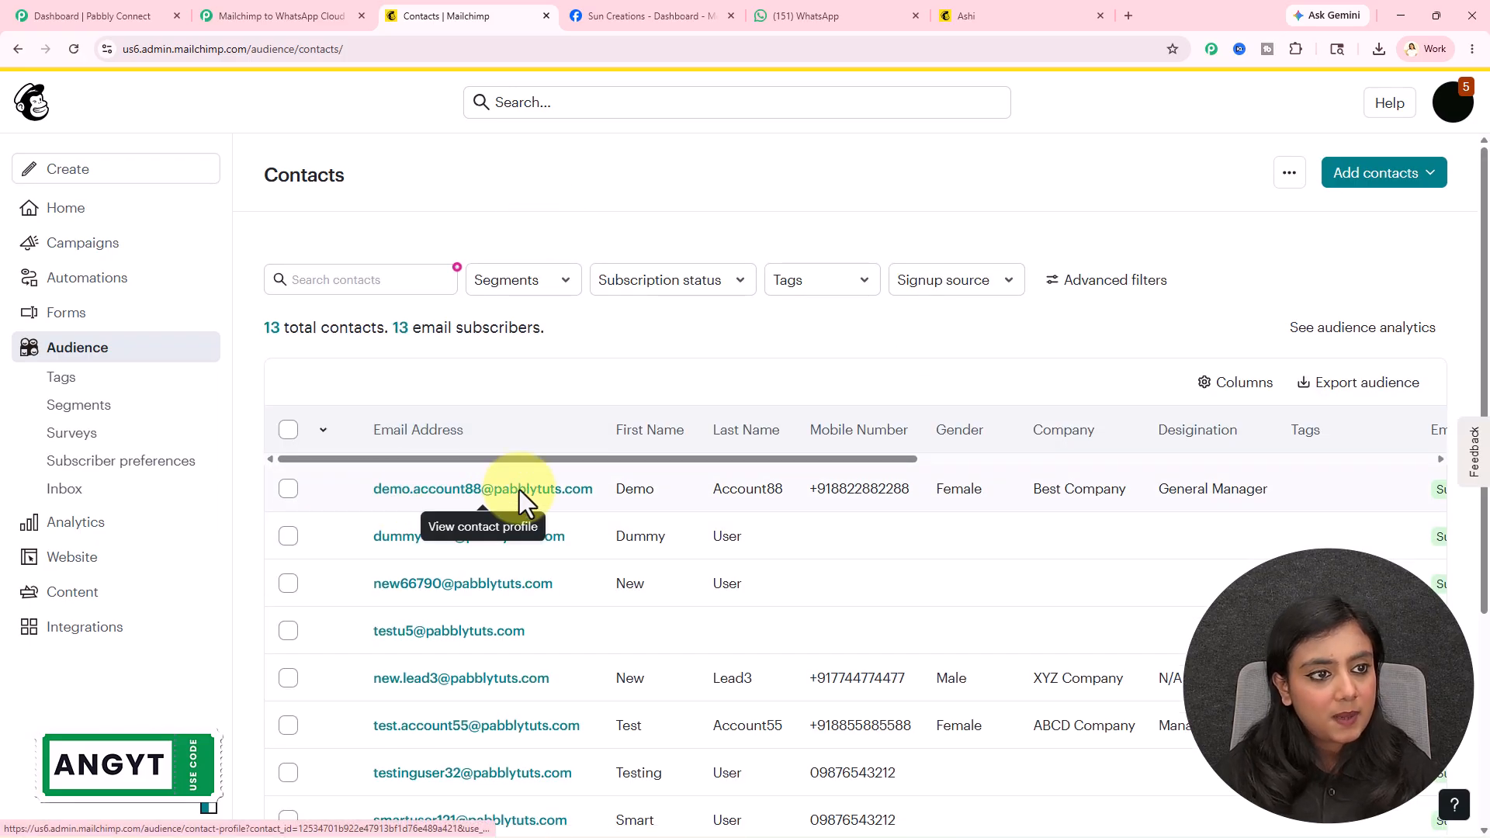
- Examine the webhook response received in Pabbly Connect, including the subscriber's name, gender, mobile number, e-mail, designation and company
{"action": "left_click", "coordinate": [315, 16]}
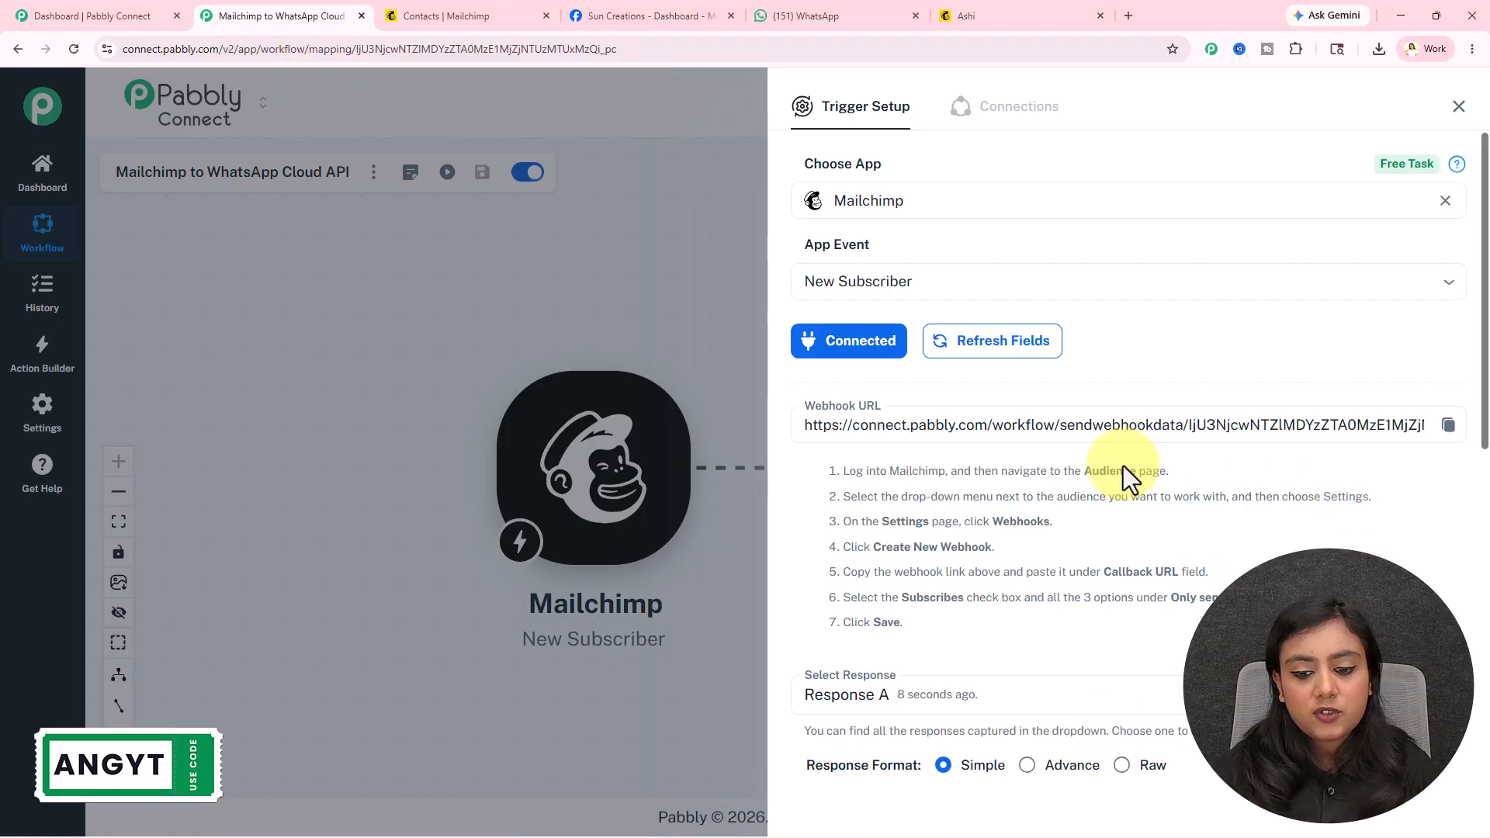
{"action": "scroll", "coordinate": [1091, 561], "scroll_direction": "down", "scroll_amount": 5}
{"action": "scroll", "coordinate": [1305, 325], "scroll_direction": "down", "scroll_amount": 3}
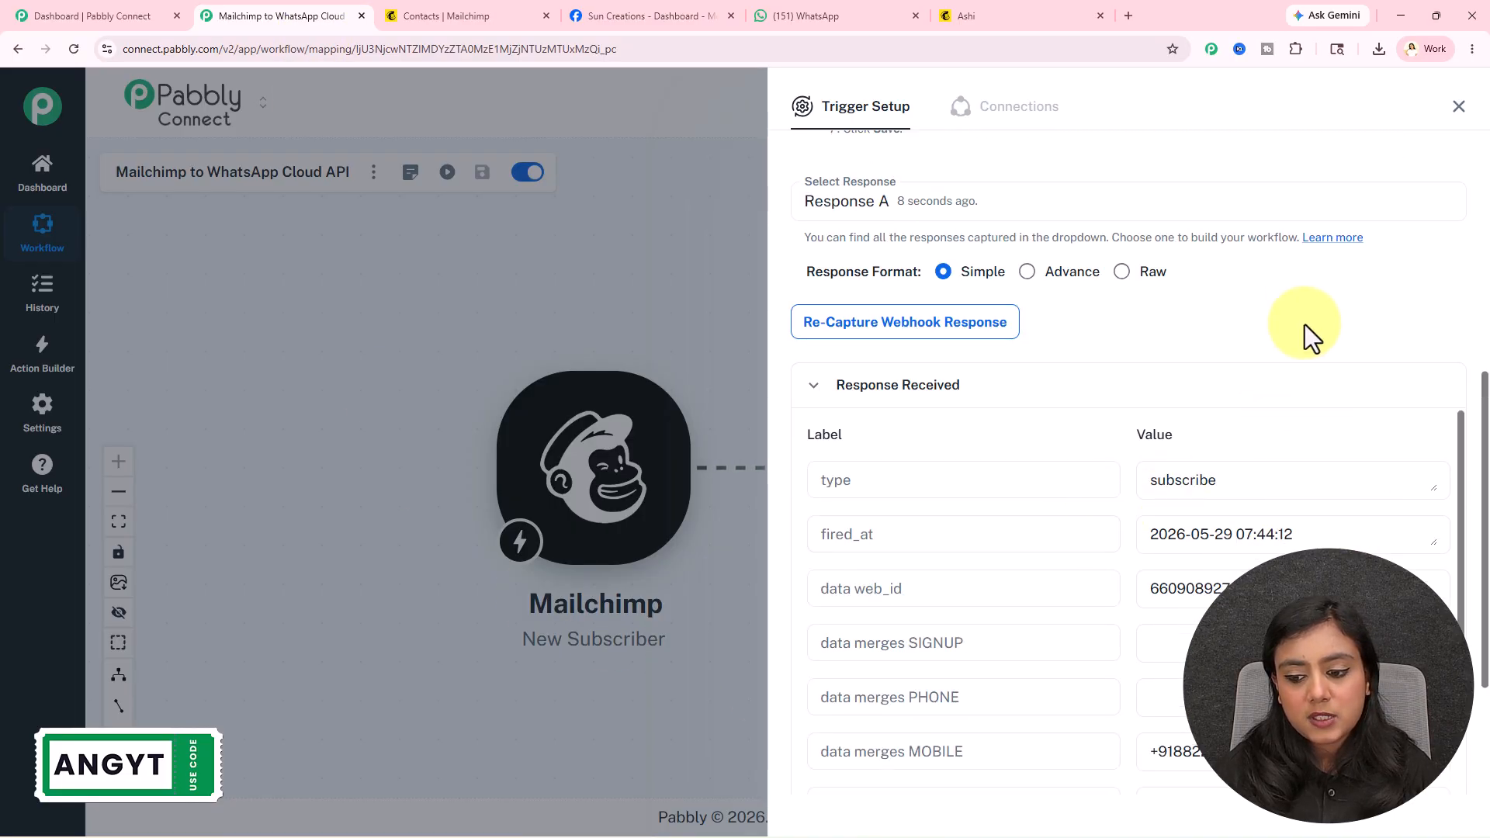
{"action": "double_click", "coordinate": [1148, 466]}
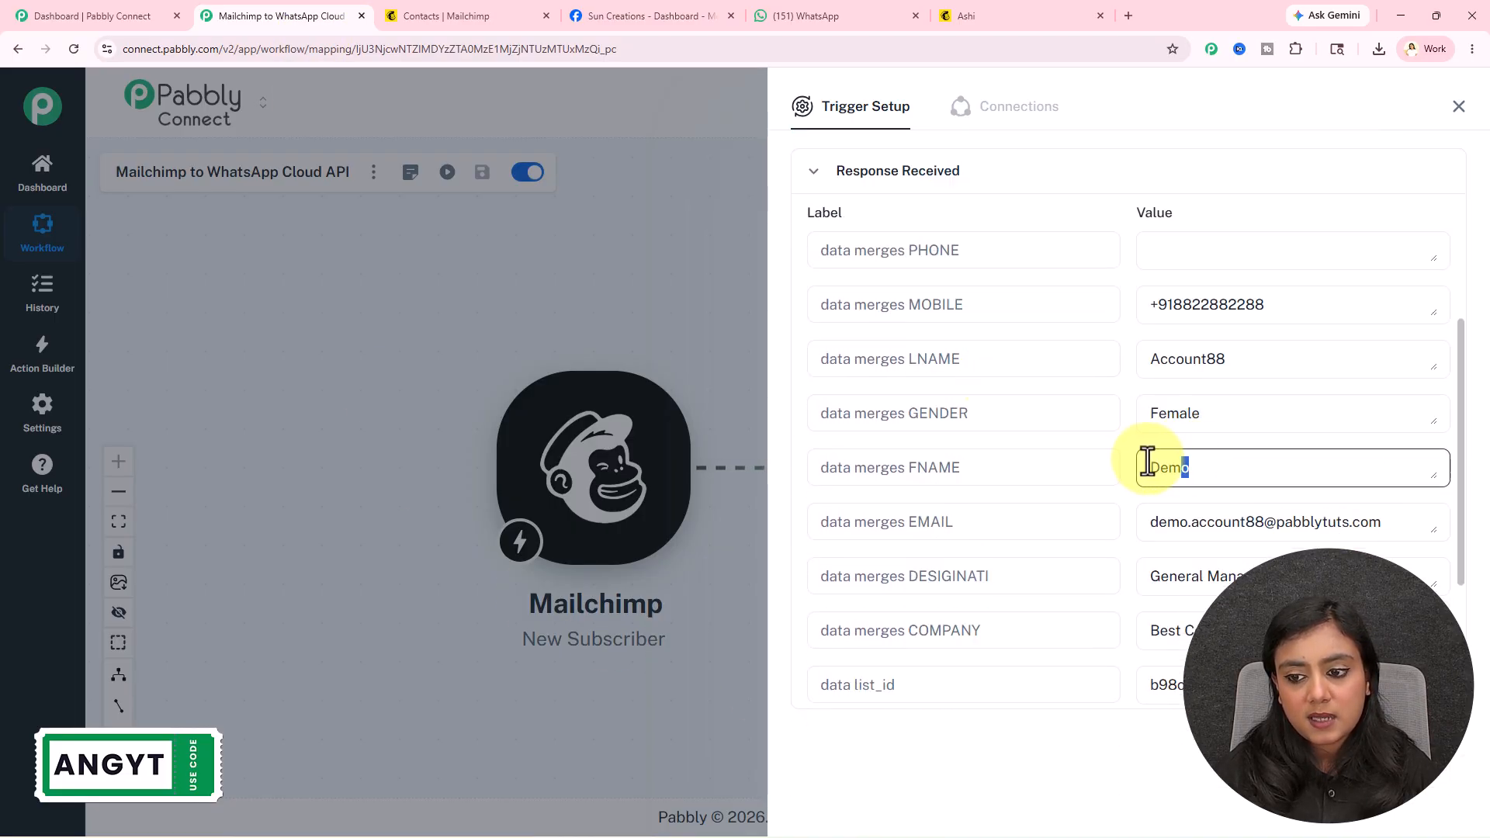
{"action": "left_click_drag", "start_coordinate": [1241, 361], "coordinate": [1110, 360]}
{"action": "left_click_drag", "start_coordinate": [1234, 413], "coordinate": [1144, 416]}
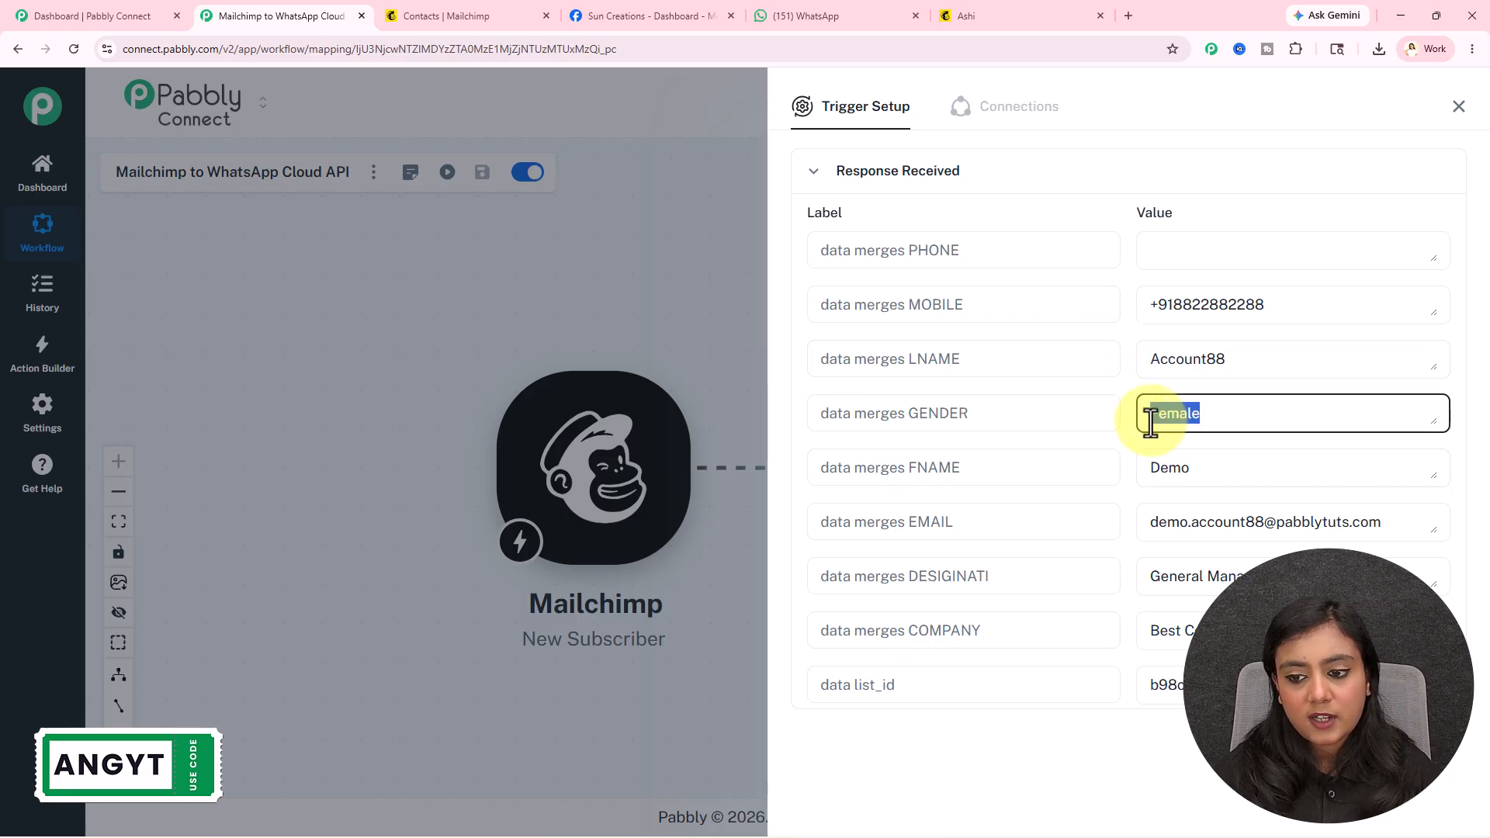
{"action": "left_click_drag", "start_coordinate": [1284, 303], "coordinate": [1128, 323]}
{"action": "scroll", "coordinate": [1146, 407], "scroll_direction": "down", "scroll_amount": 1}
{"action": "scroll", "coordinate": [1146, 407], "scroll_direction": "down", "scroll_amount": 2}
{"action": "left_click_drag", "start_coordinate": [1304, 422], "coordinate": [1144, 442]}
{"action": "left_click_drag", "start_coordinate": [1253, 475], "coordinate": [1113, 479]}
{"action": "scroll", "coordinate": [1113, 479], "scroll_direction": "down", "scroll_amount": 1}
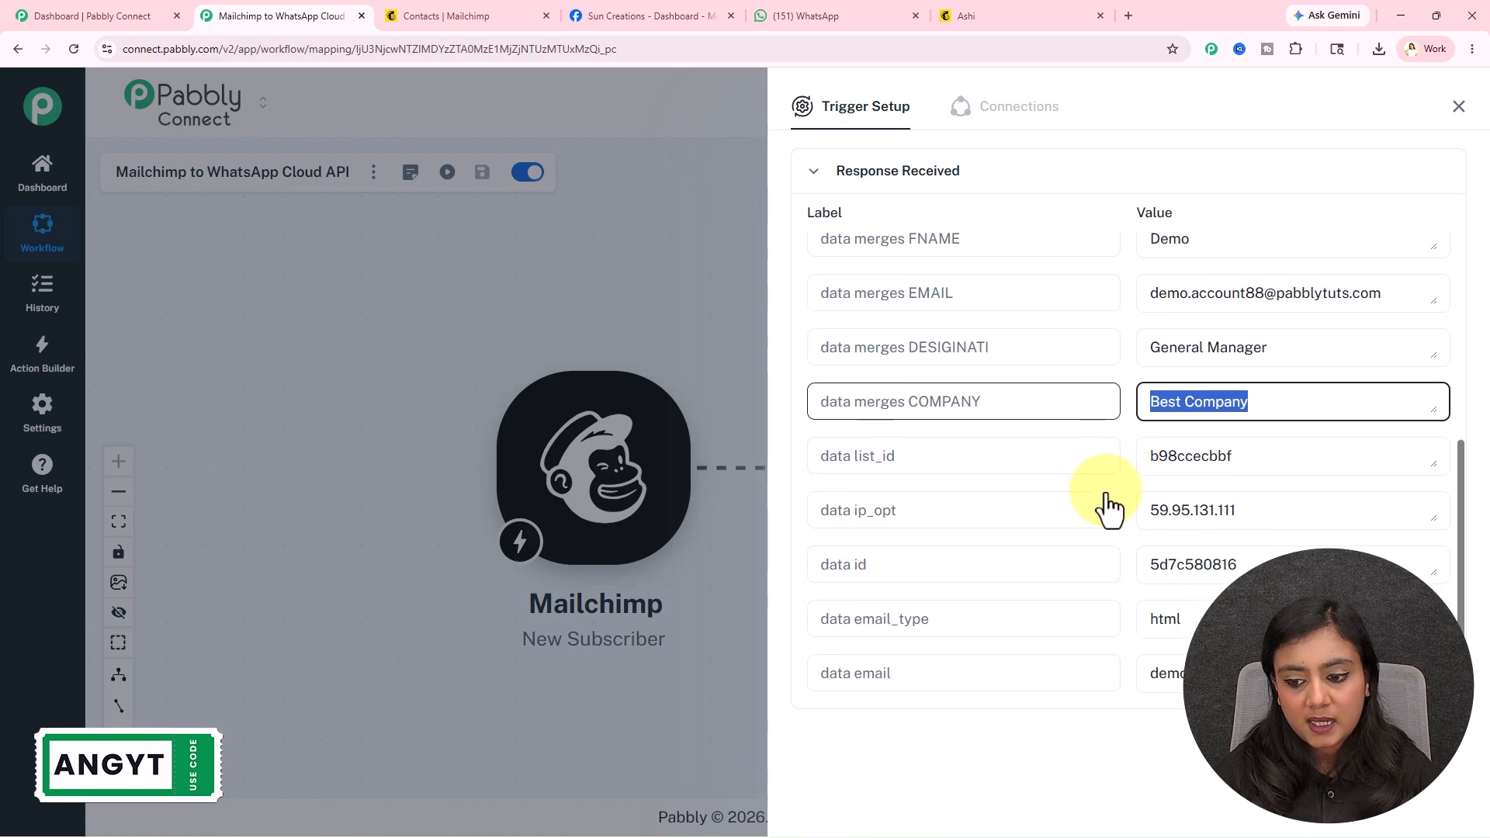
{"action": "left_click_drag", "start_coordinate": [1151, 674], "coordinate": [1191, 677]}
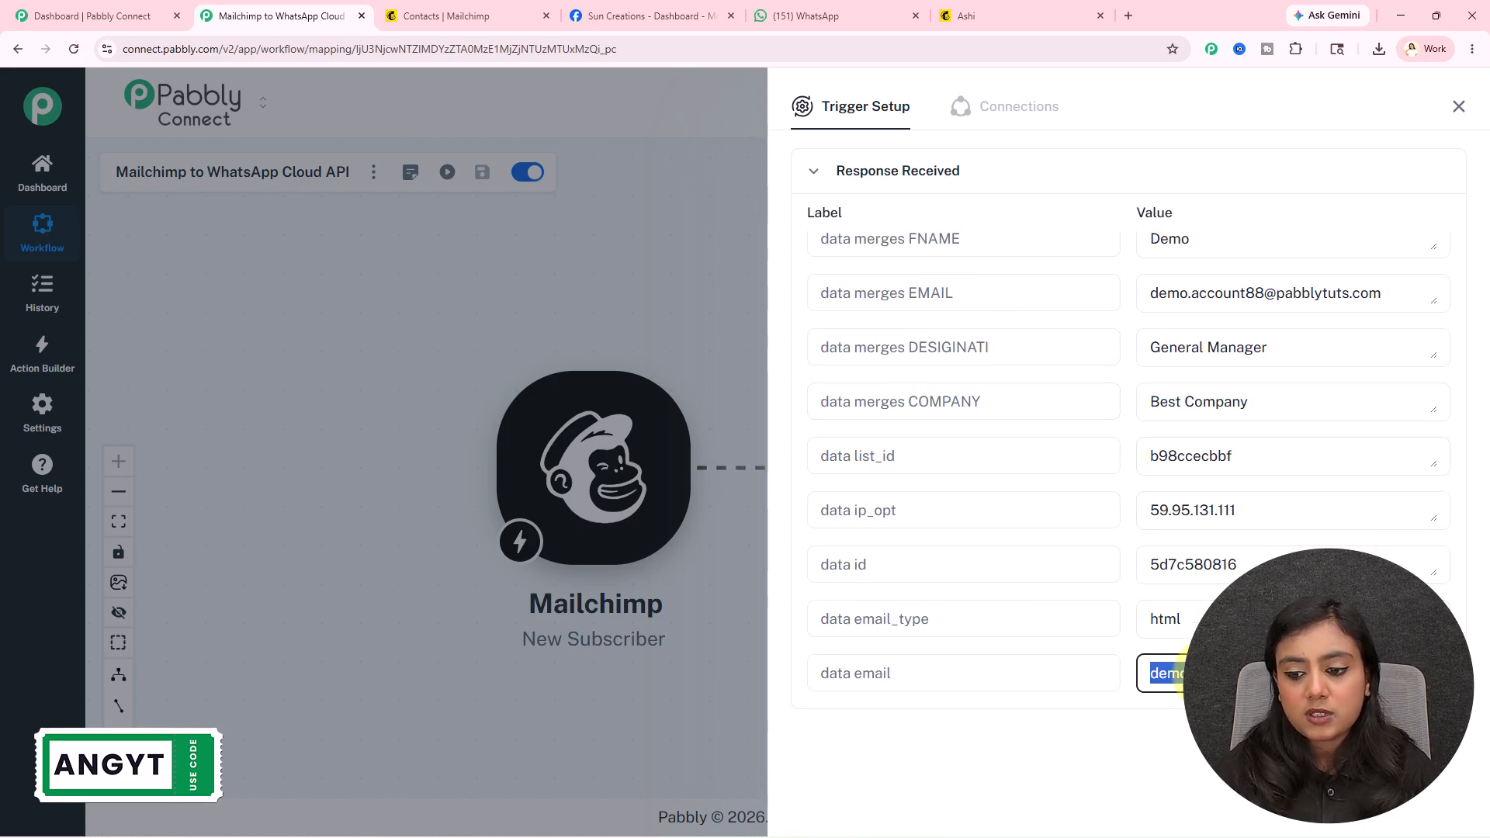
{"action": "scroll", "coordinate": [1397, 536], "scroll_direction": "up", "scroll_amount": 6}
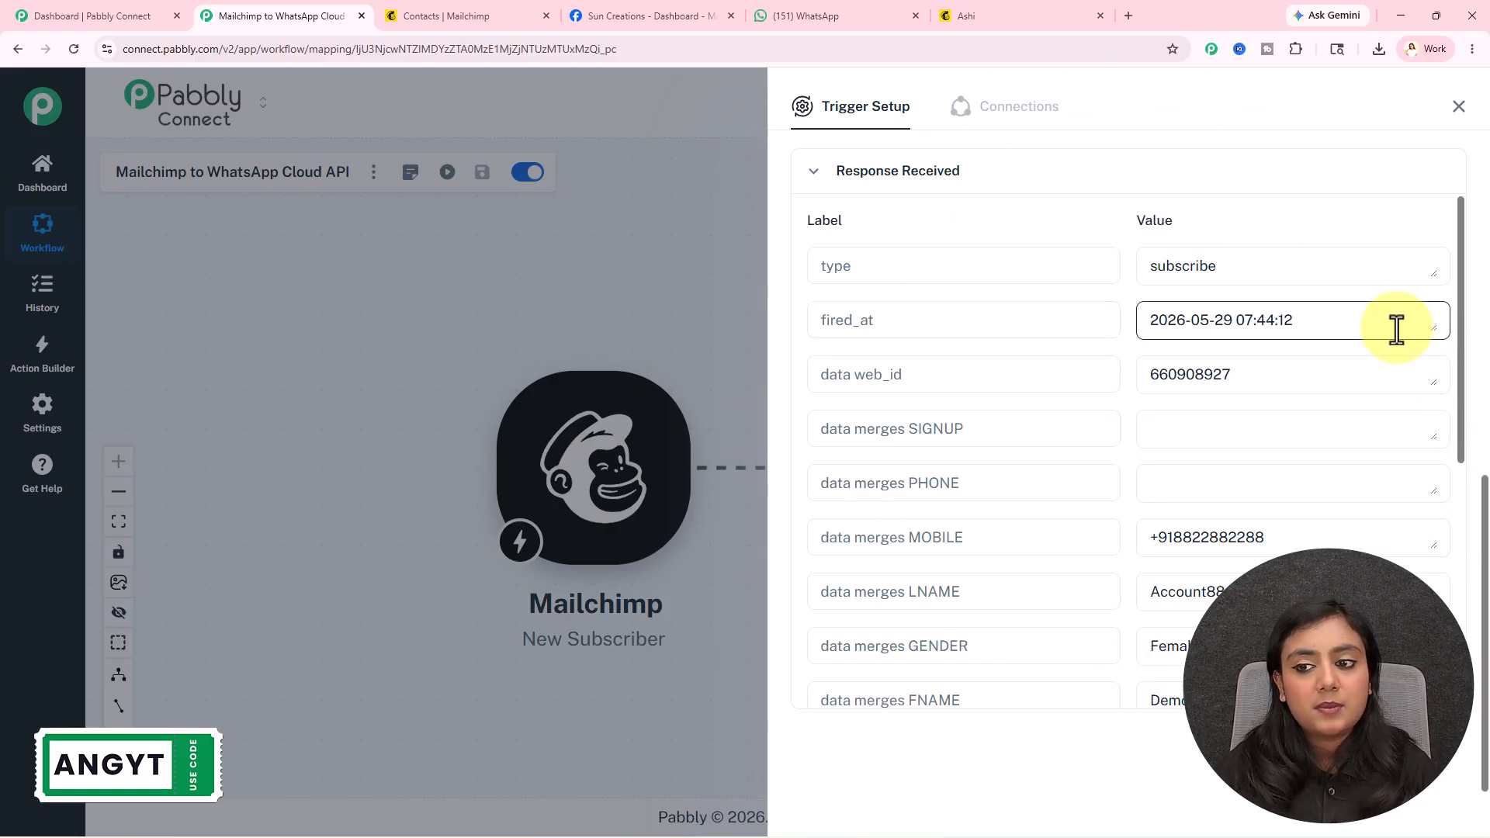
- Close the trigger setup, view the sample subscriber alerts in the Test Number API WhatsApp chat and return to the workflow
{"action": "left_click", "coordinate": [1459, 114]}
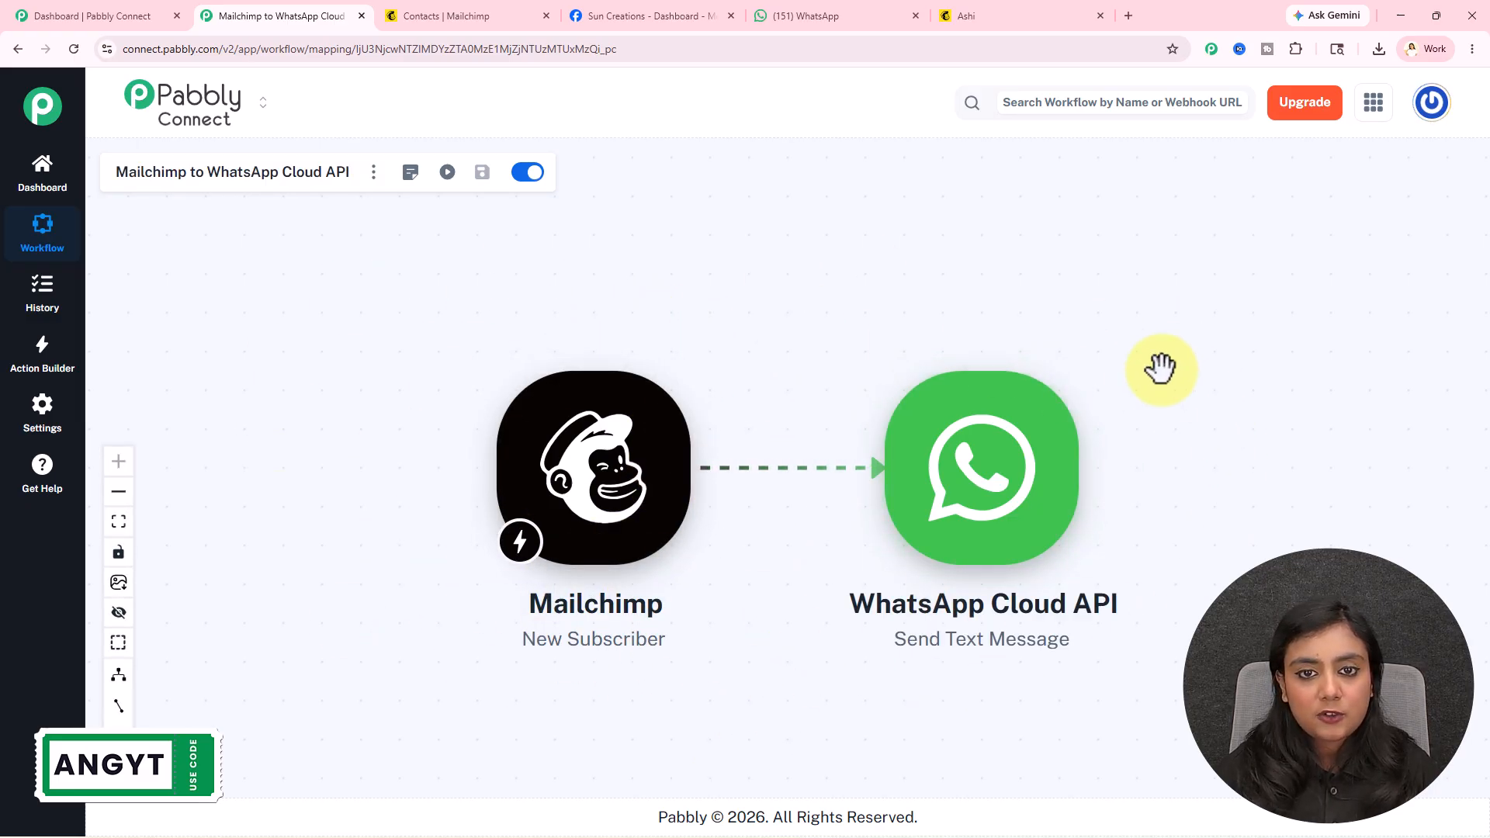
{"action": "left_click", "coordinate": [857, 15]}
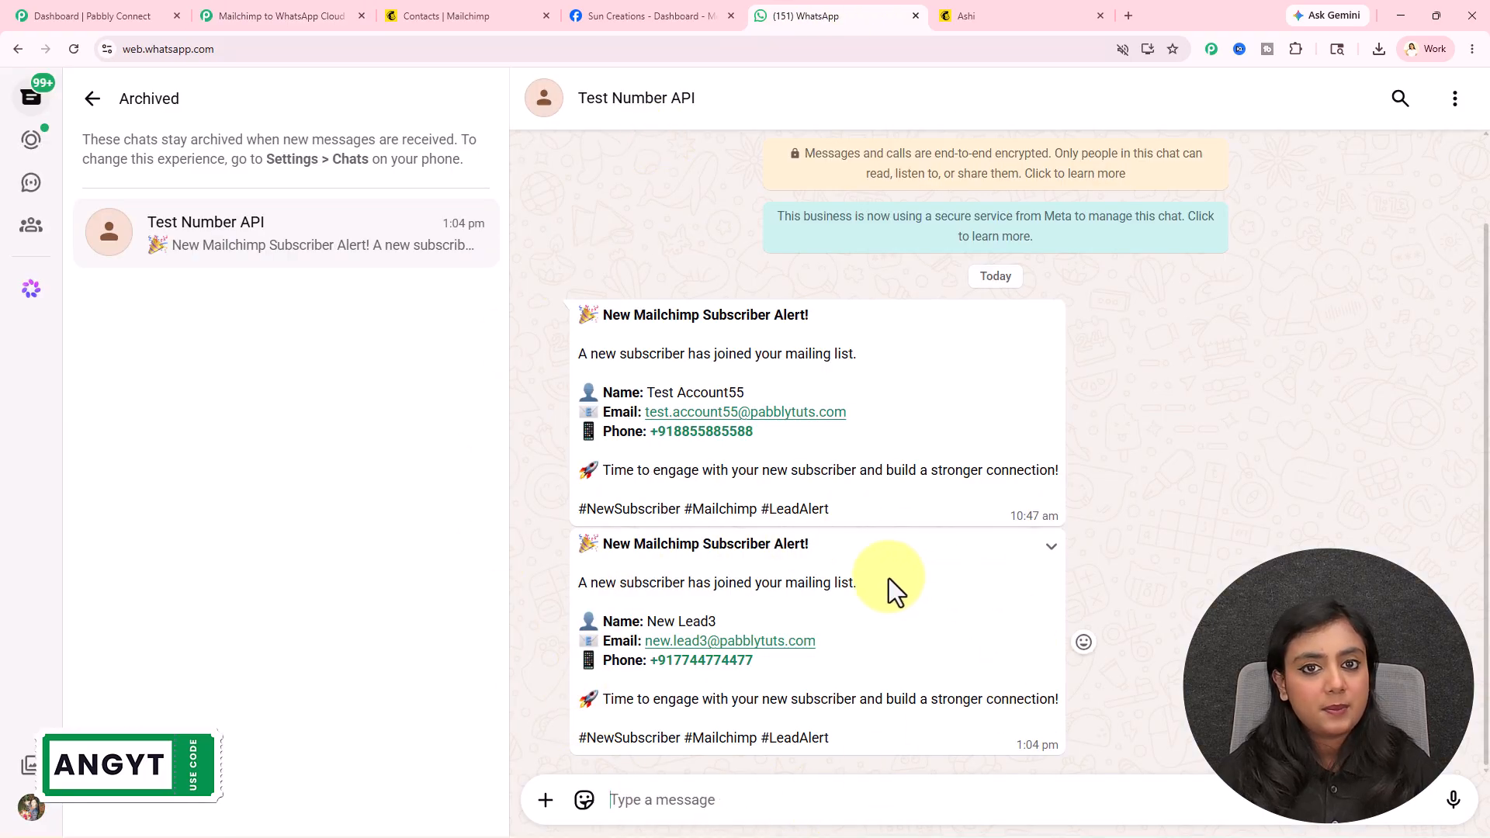
{"action": "left_click", "coordinate": [281, 16]}
- Open the connection settings of the WhatsApp Cloud API Send Text Message action and choose to add a new connection
{"action": "left_click", "coordinate": [1007, 506]}
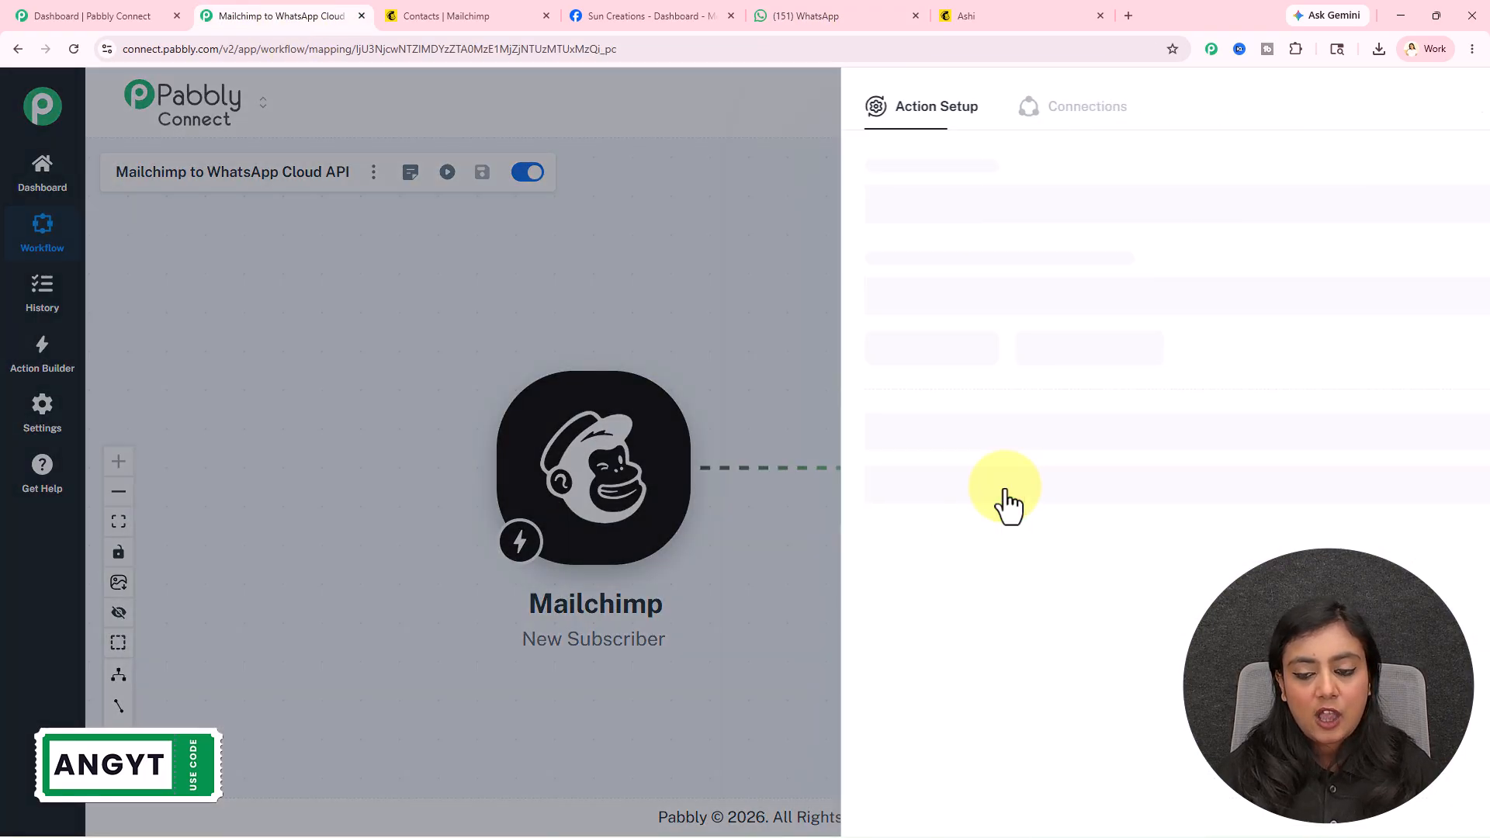
{"action": "left_click", "coordinate": [854, 350]}
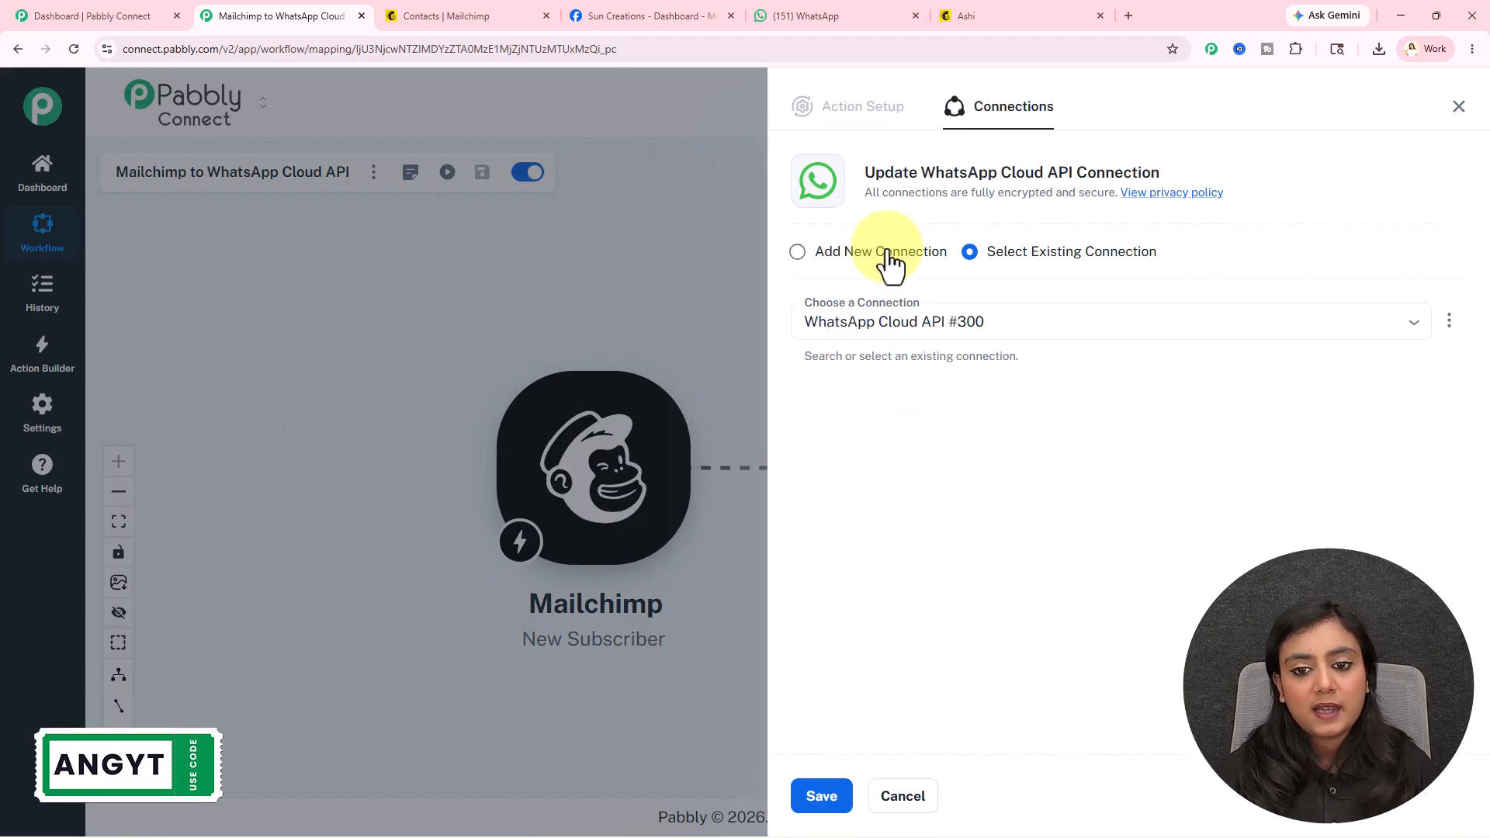
{"action": "left_click", "coordinate": [873, 263]}
{"action": "scroll", "coordinate": [928, 276], "scroll_direction": "down", "scroll_amount": 1}
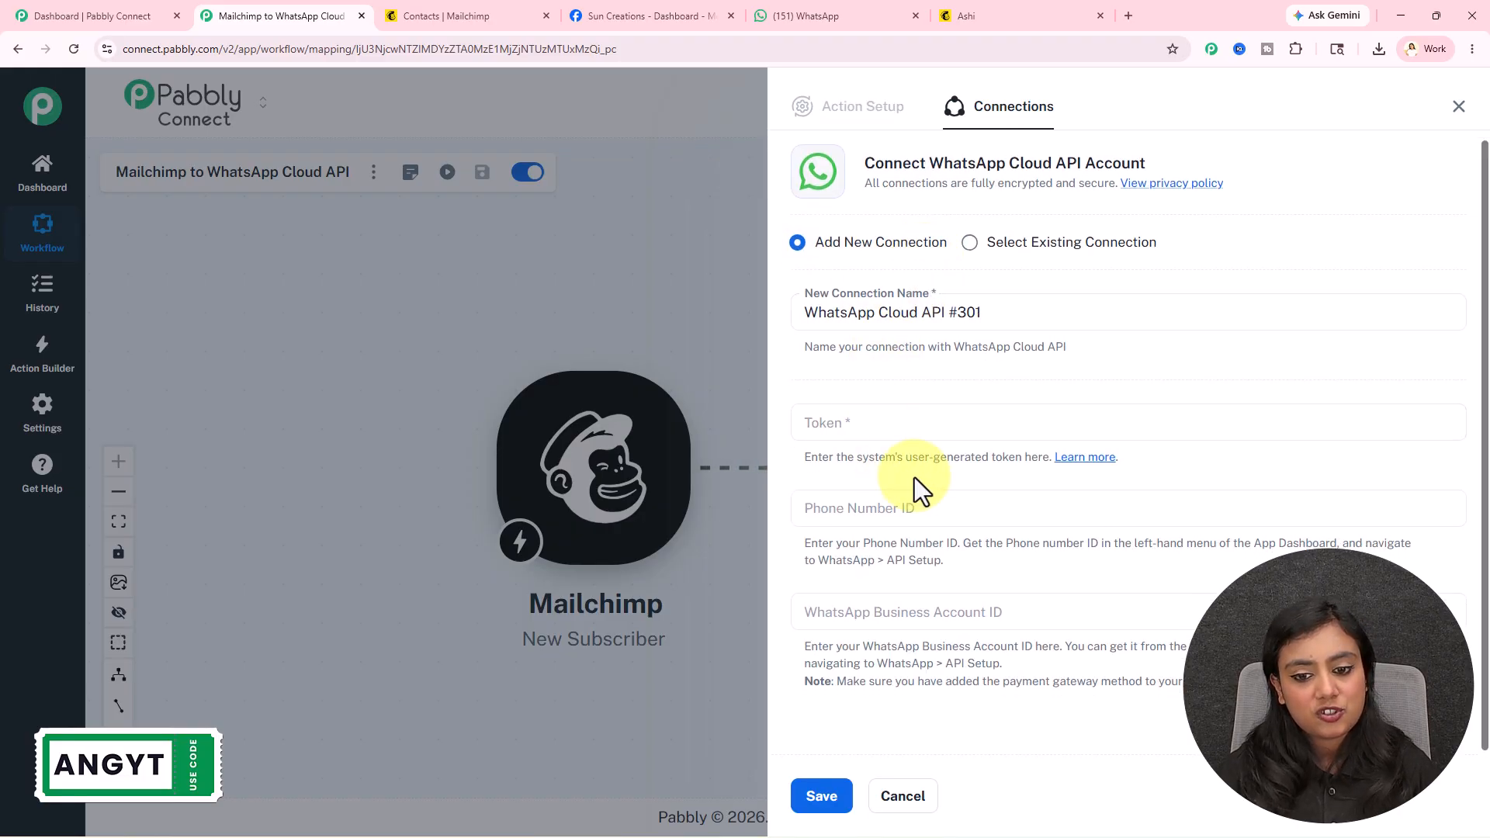
- Open the help thread for the Token field, look over its WhatsApp Cloud API setup guide, and return to the connection form
{"action": "left_click", "coordinate": [863, 405]}
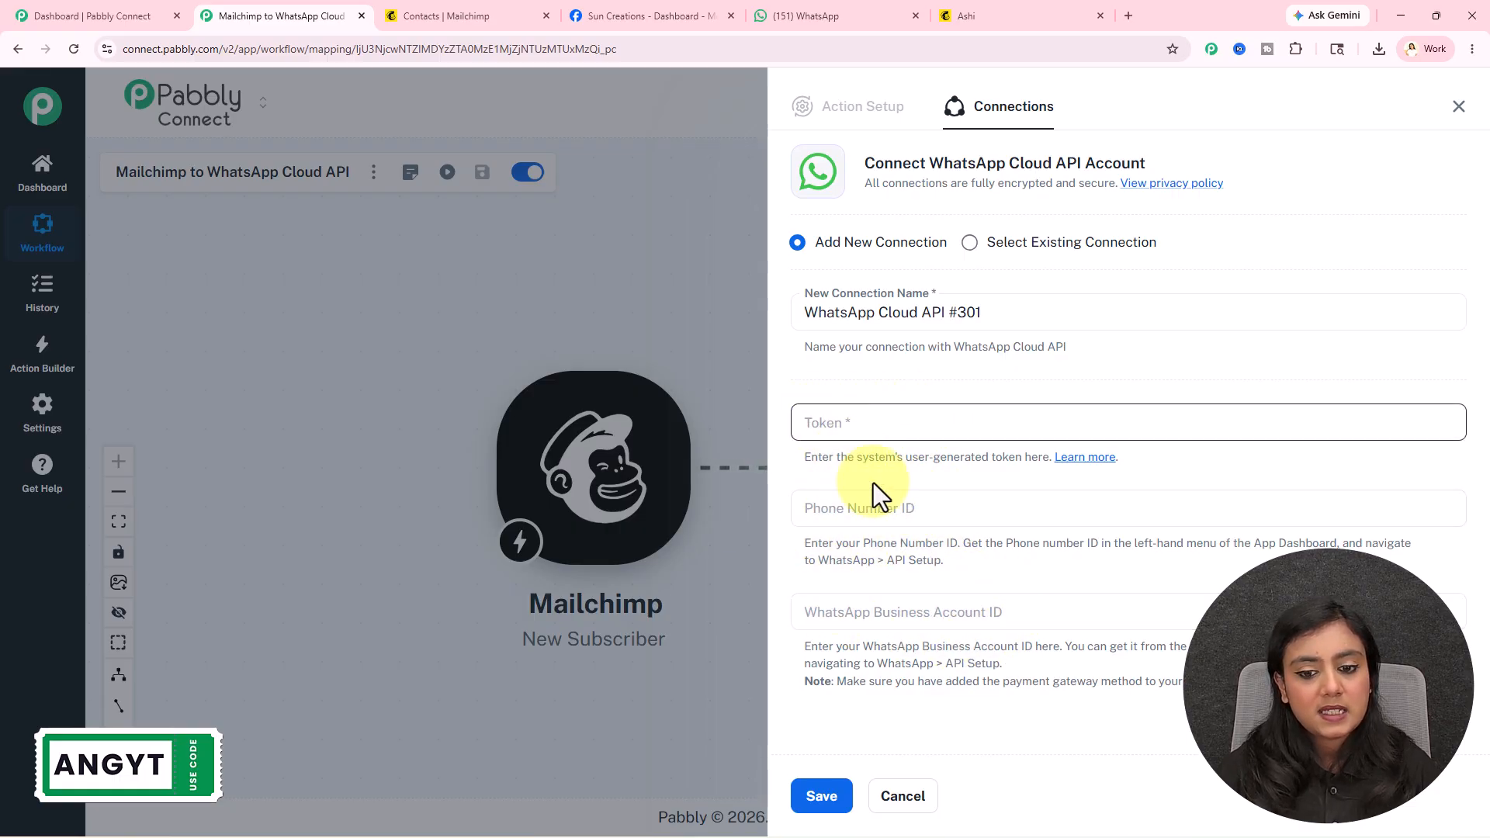
{"action": "left_click", "coordinate": [1085, 458]}
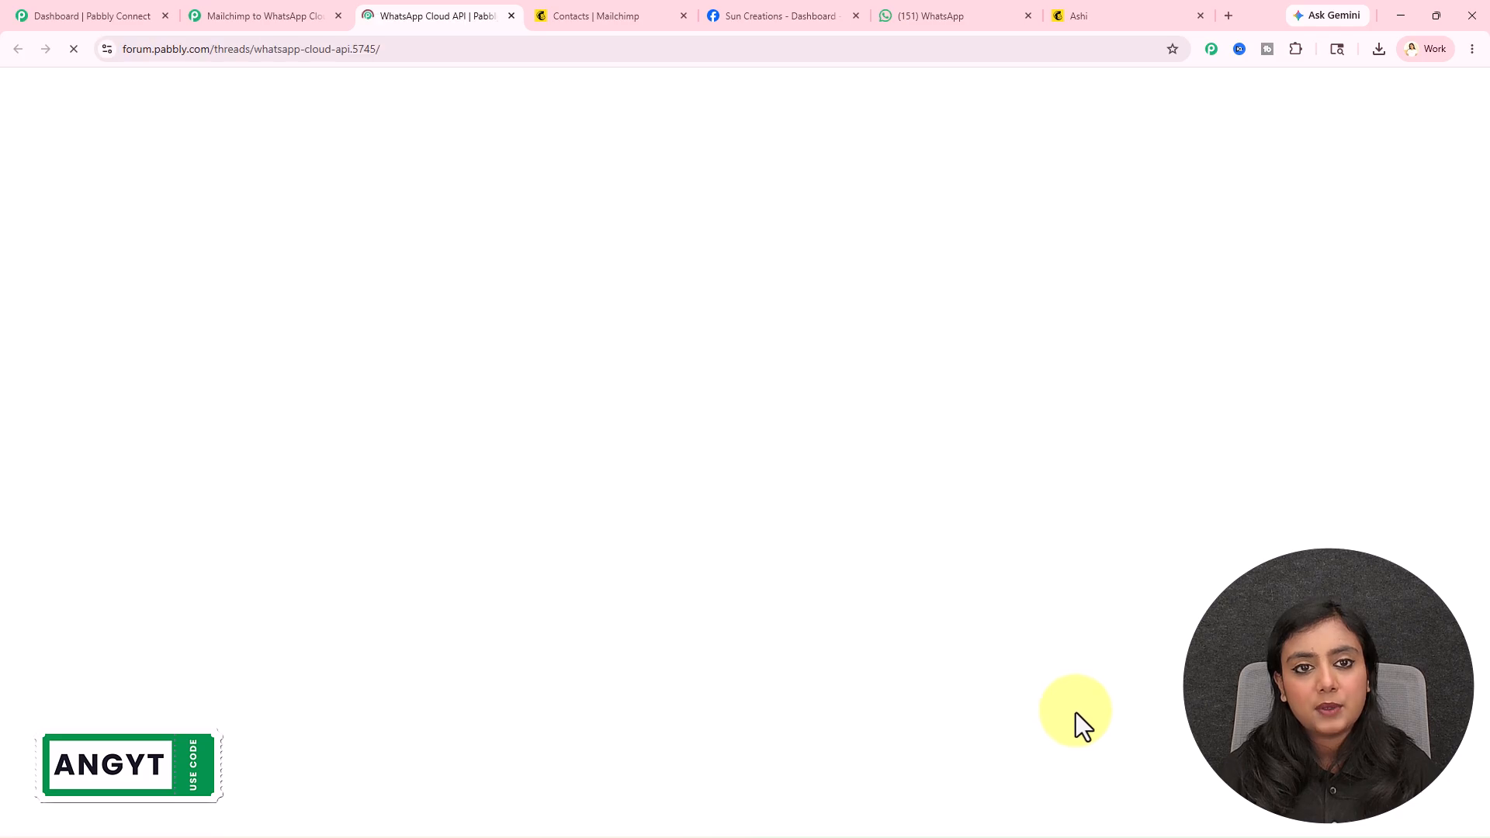
{"action": "scroll", "coordinate": [1256, 347], "scroll_direction": "down", "scroll_amount": 9}
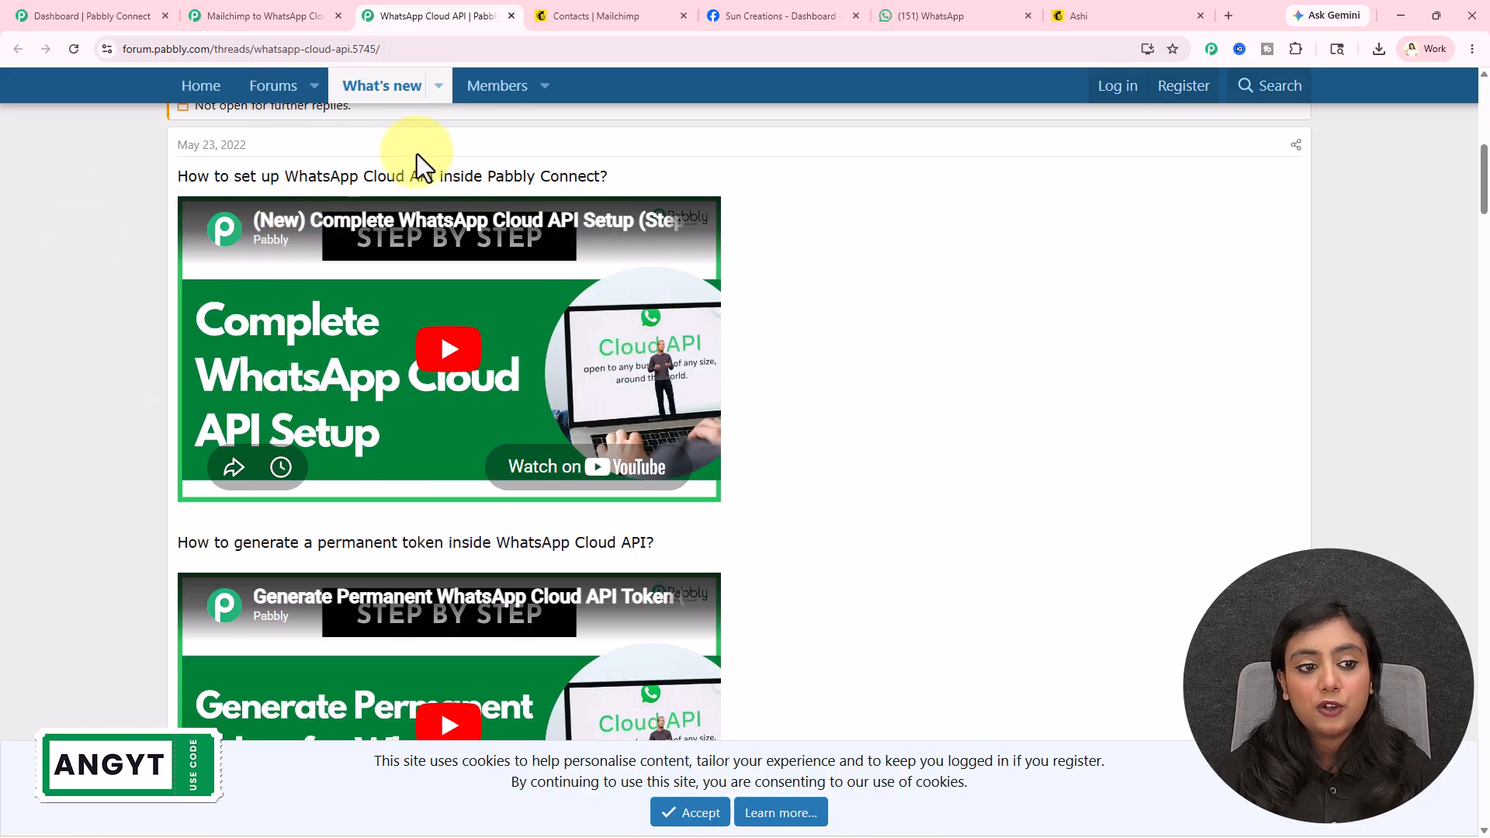
{"action": "left_click_drag", "start_coordinate": [230, 175], "coordinate": [608, 177]}
{"action": "left_click", "coordinate": [1022, 534]}
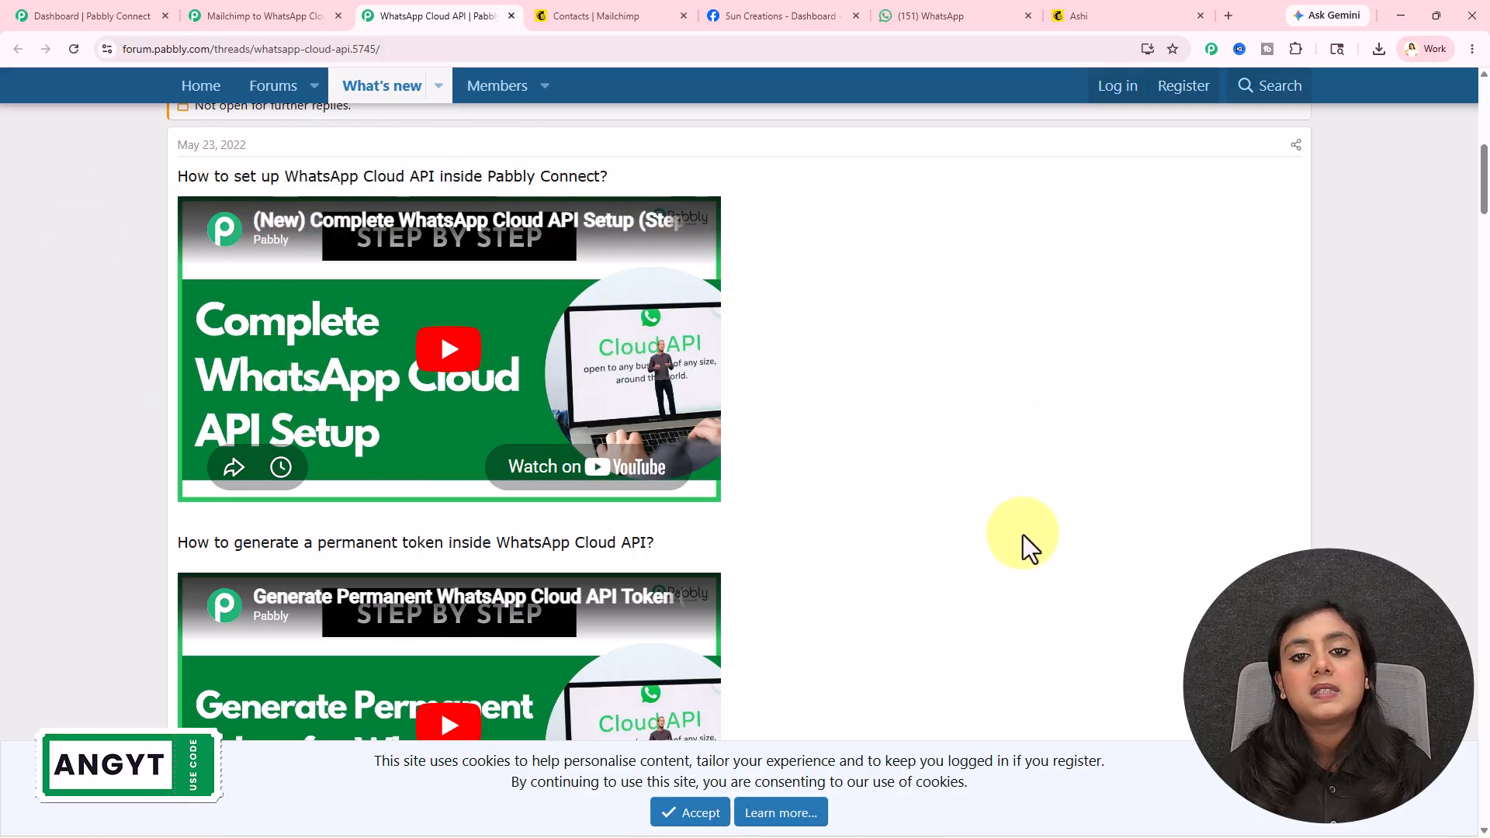
{"action": "left_click", "coordinate": [260, 15]}
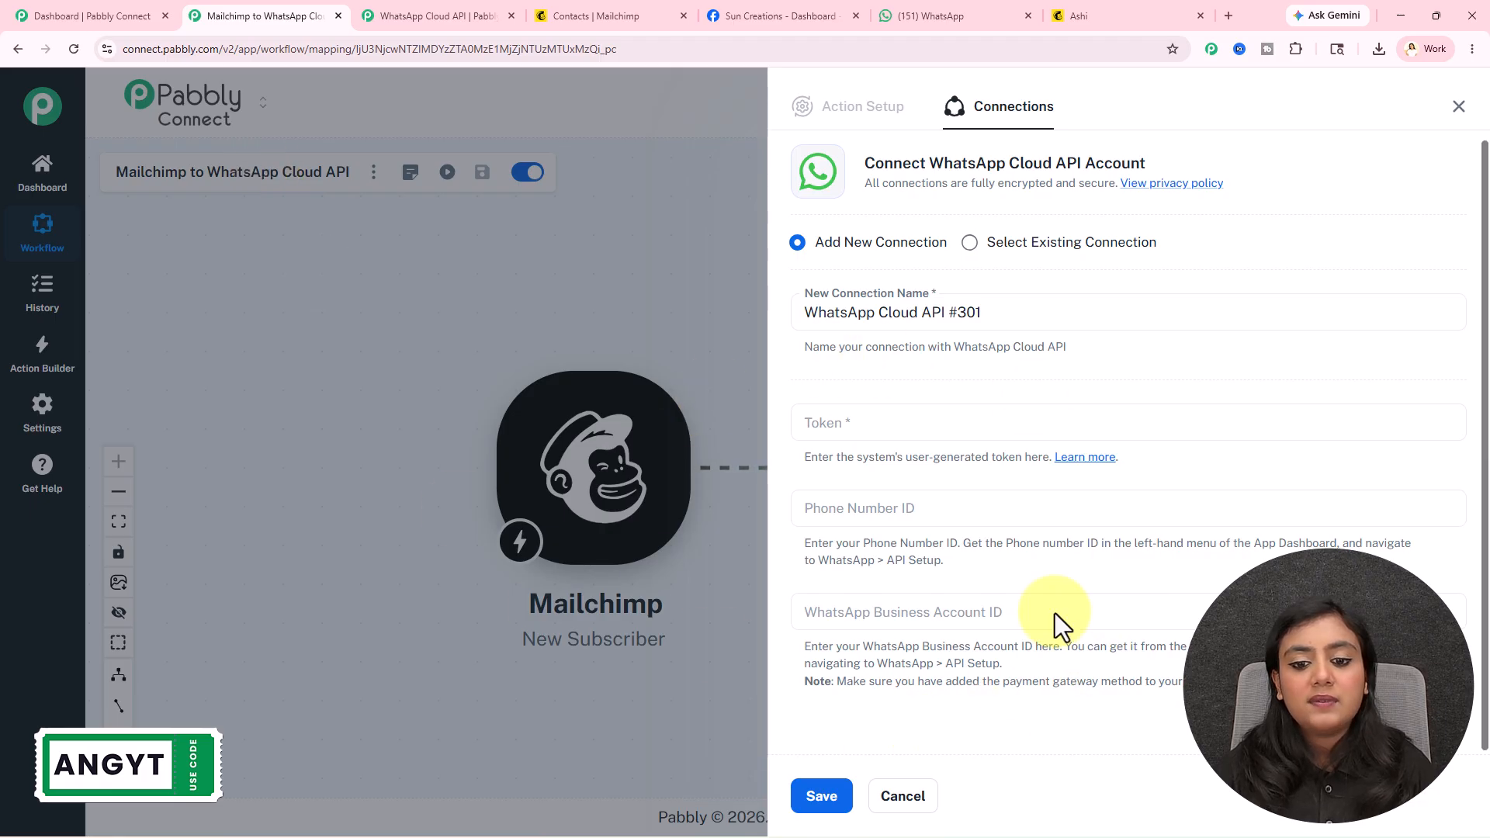
- Review the forum thread's videos on WhatsApp Cloud API setup and permanent token generation, and close the thread
{"action": "left_click", "coordinate": [468, 17]}
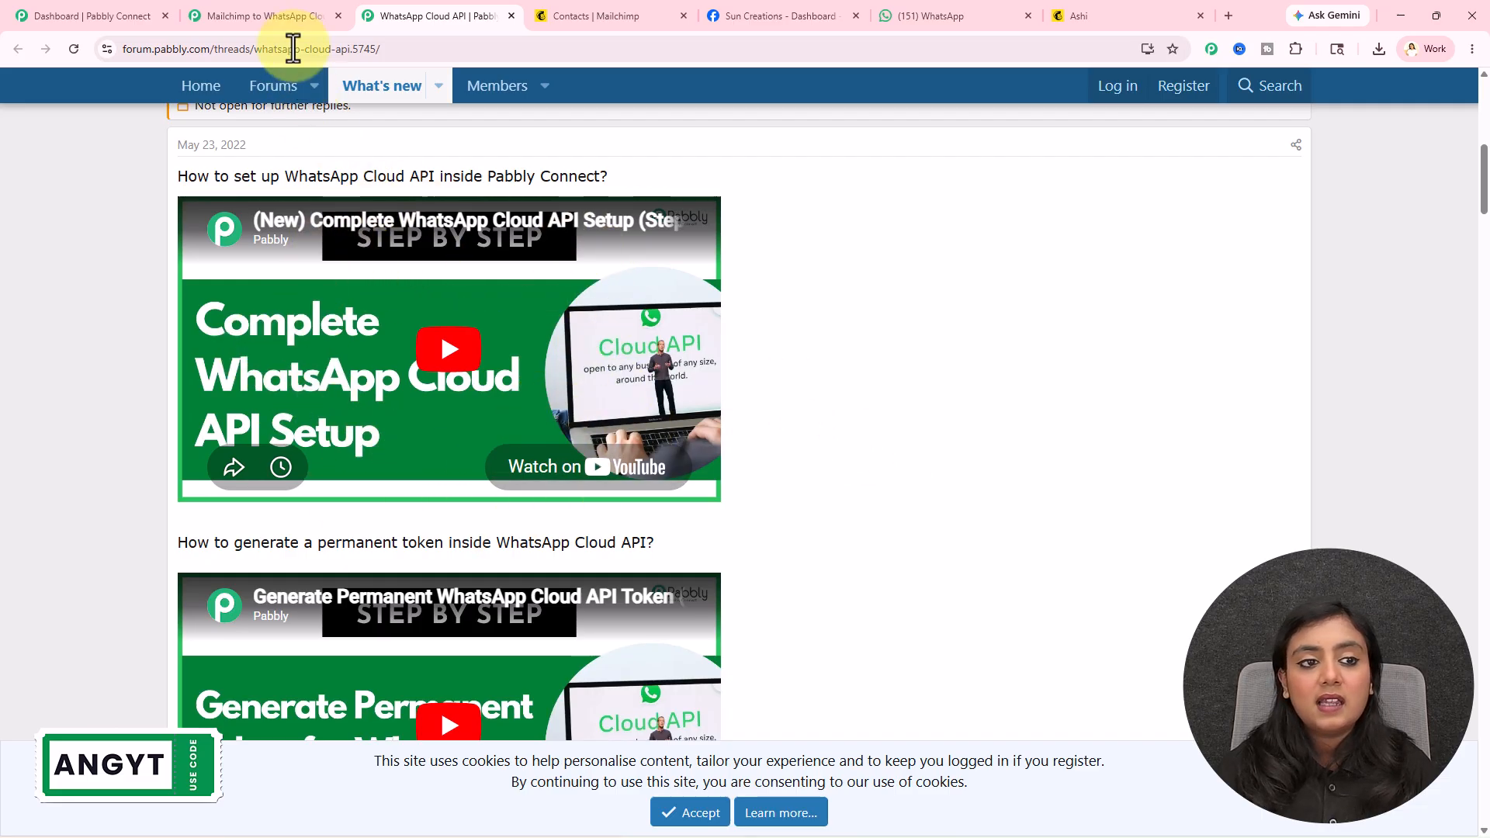
{"action": "left_click", "coordinate": [268, 15]}
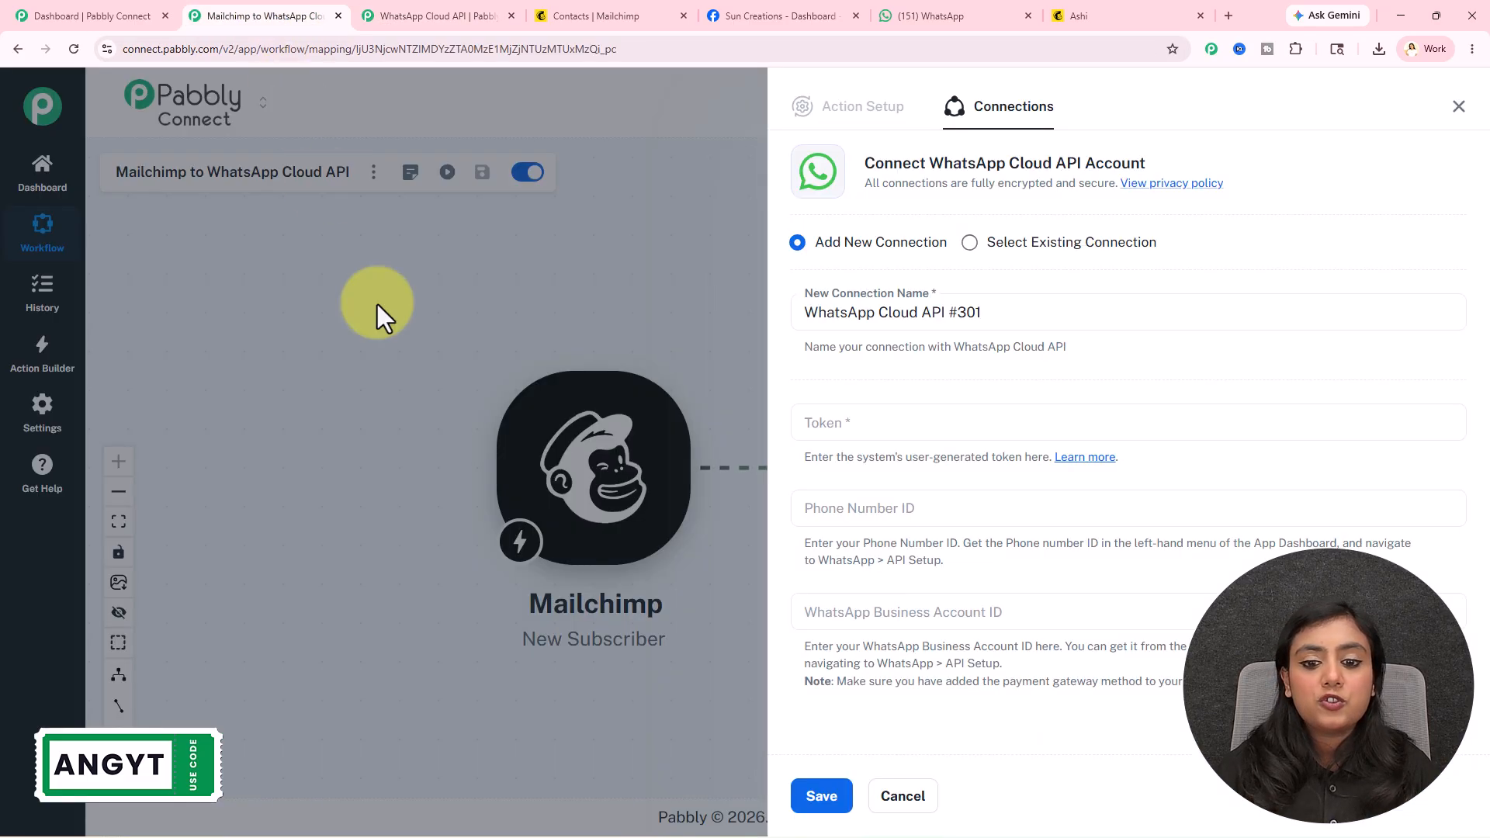
{"action": "left_click", "coordinate": [459, 14]}
{"action": "scroll", "coordinate": [356, 373], "scroll_direction": "down", "scroll_amount": 3}
{"action": "scroll", "coordinate": [915, 500], "scroll_direction": "up", "scroll_amount": 3}
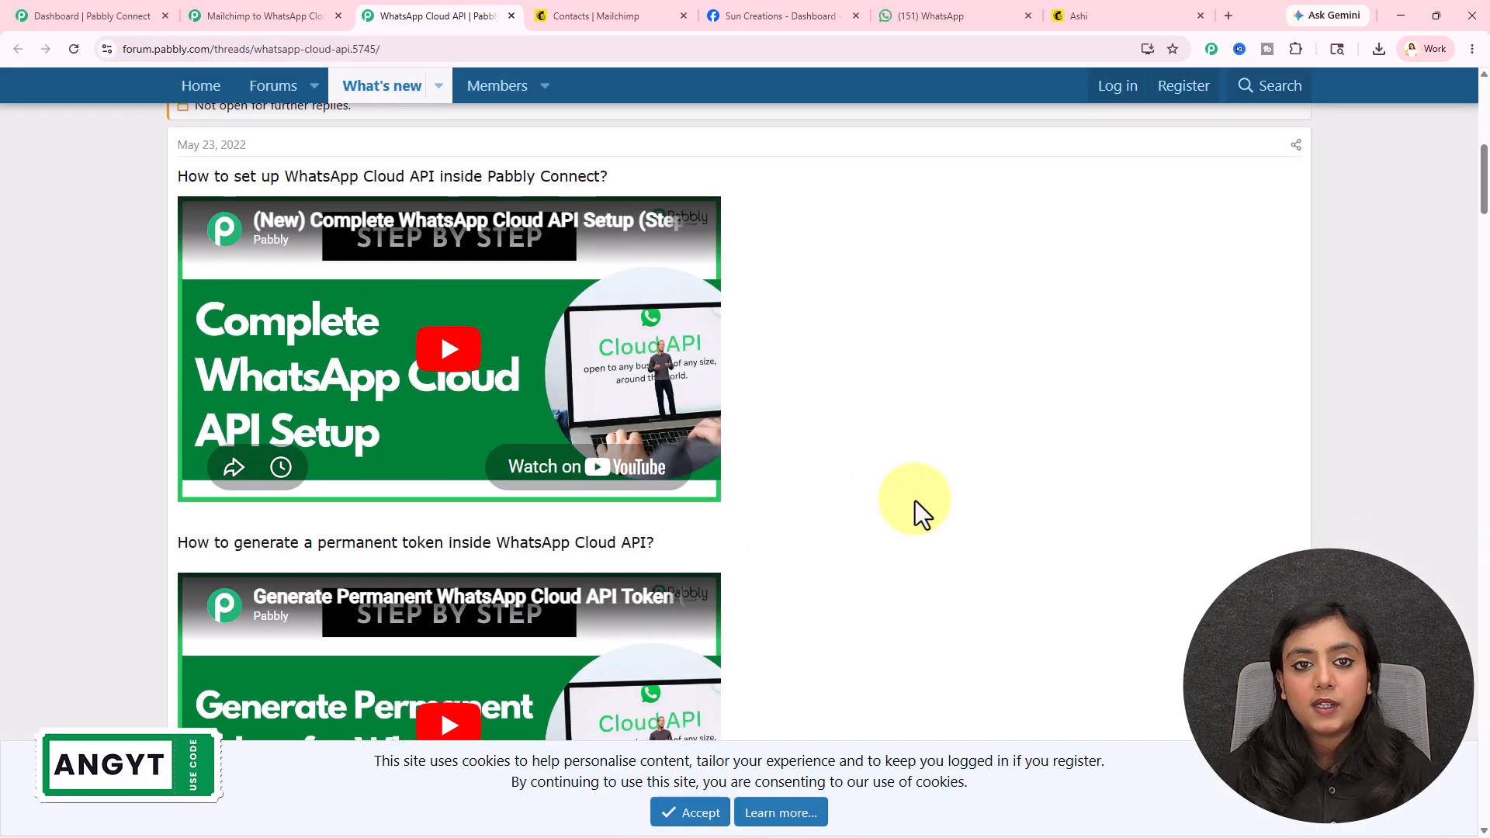
{"action": "scroll", "coordinate": [915, 500], "scroll_direction": "up", "scroll_amount": 5}
{"action": "left_click", "coordinate": [512, 15]}
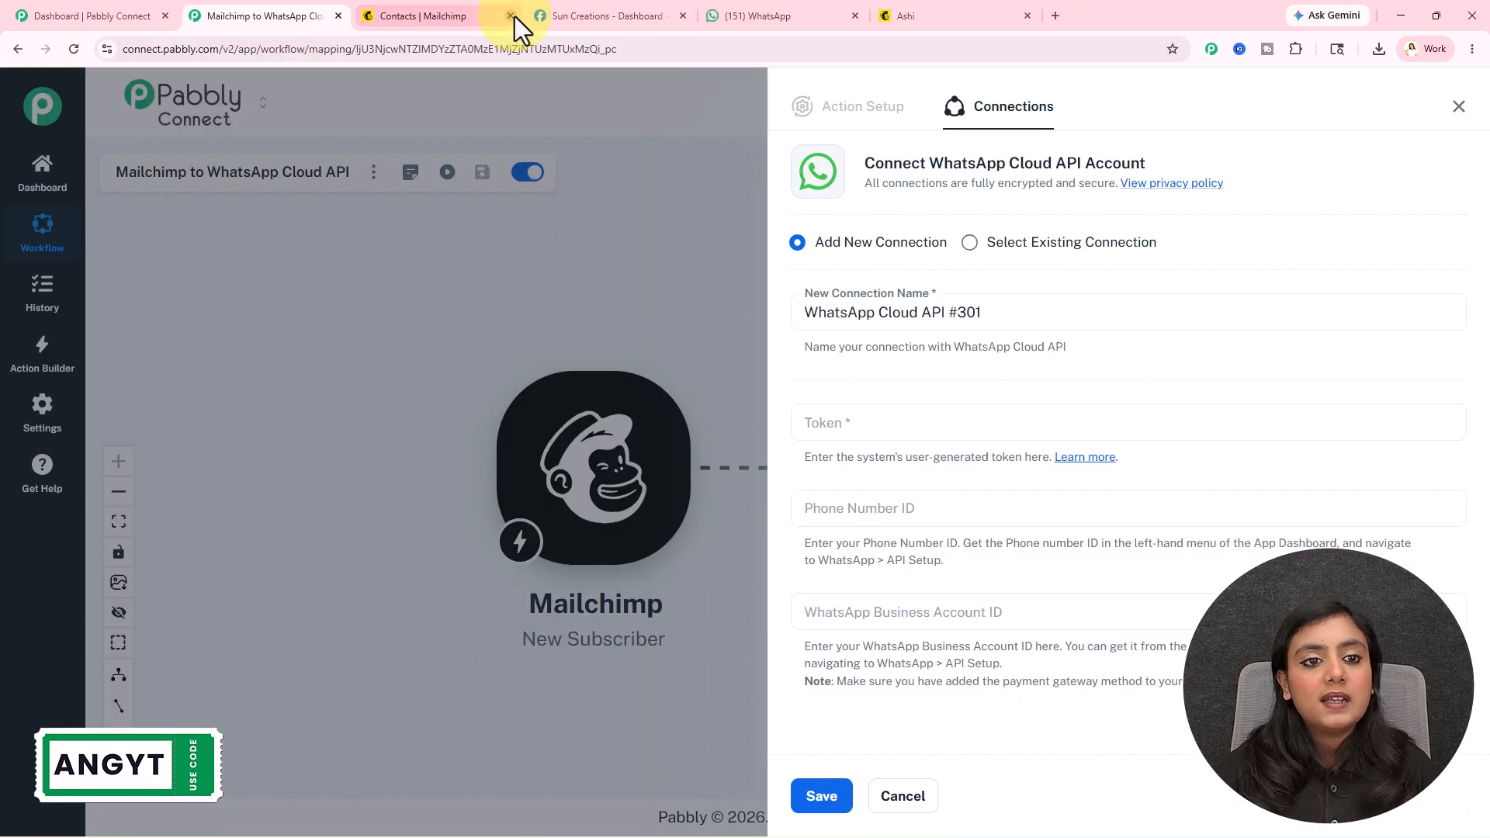
- Fill the connection's Token, Phone Number ID and WhatsApp Business Account ID from Meta's API Setup page and save the connection
{"action": "left_click", "coordinate": [574, 15]}
{"action": "left_click", "coordinate": [1162, 368]}
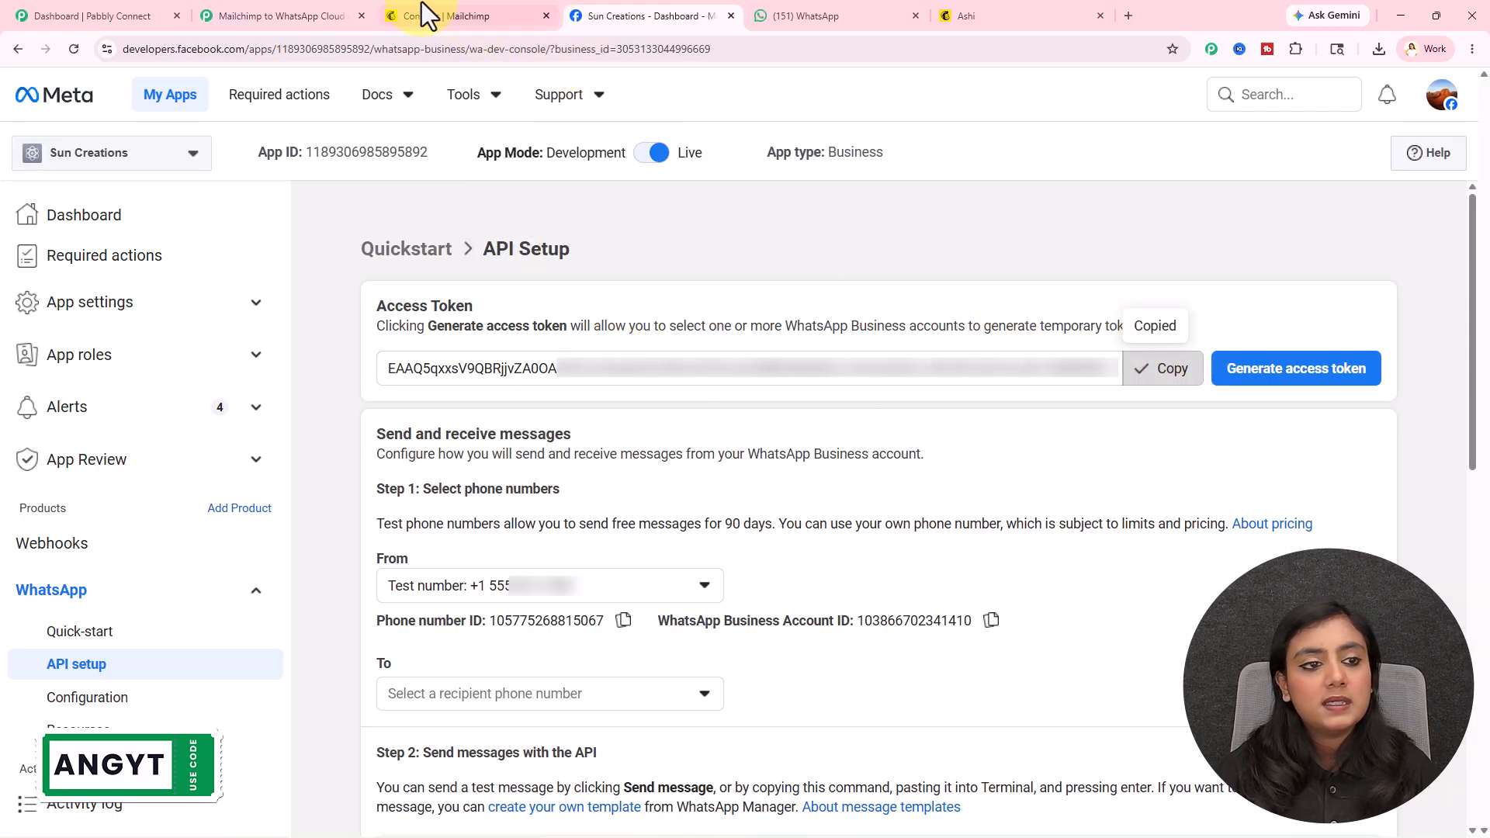
{"action": "left_click", "coordinate": [310, 11]}
{"action": "left_click", "coordinate": [831, 422]}
{"action": "key", "text": "ctrl+v"}
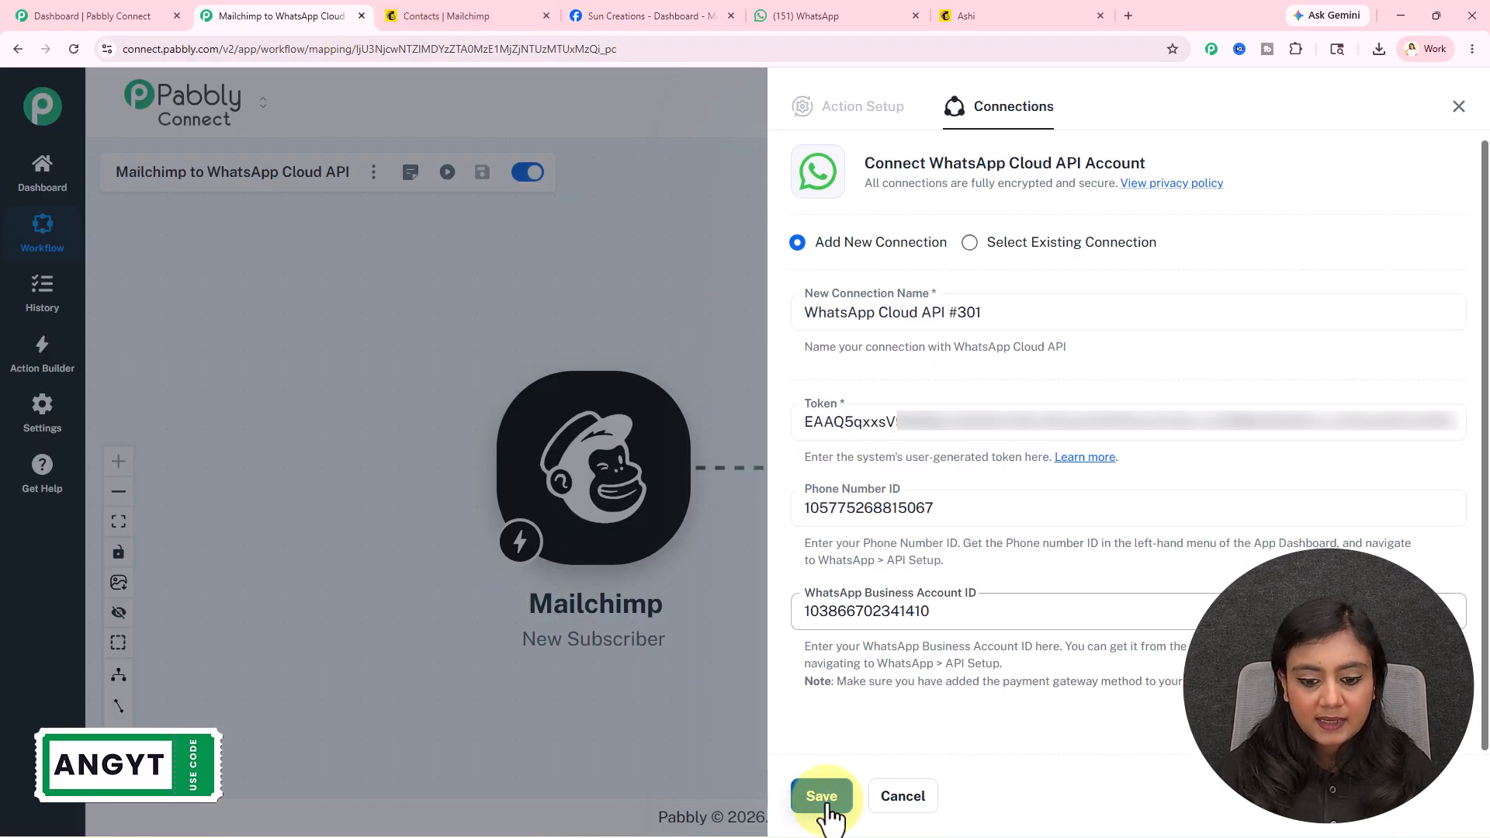
{"action": "left_click", "coordinate": [822, 796]}
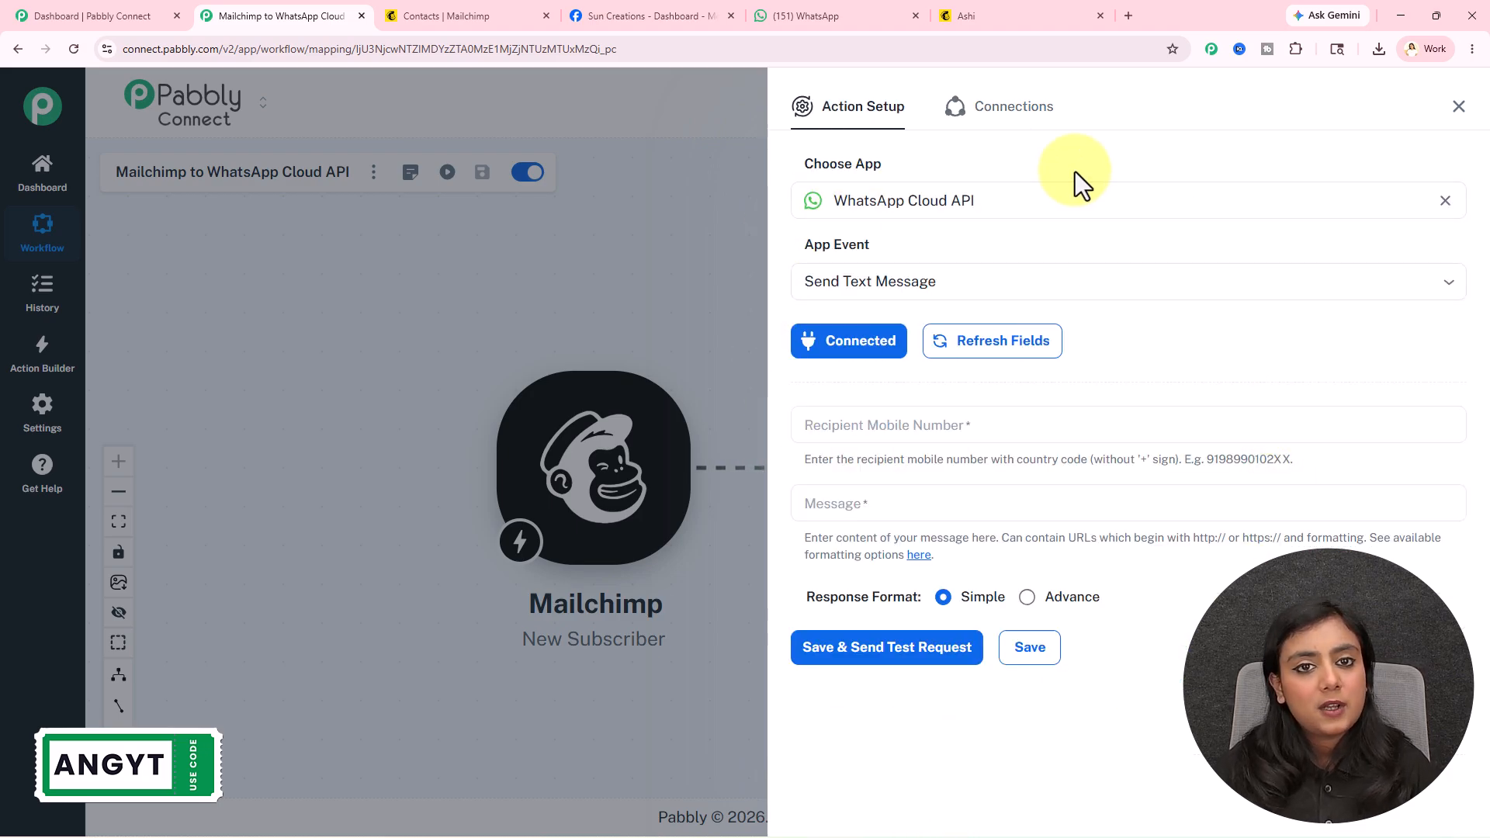
- Enter the recipient's mobile number with country code and paste the "New Mailchimp Subscriber Alert!" template as the message
{"action": "left_click", "coordinate": [1009, 431]}
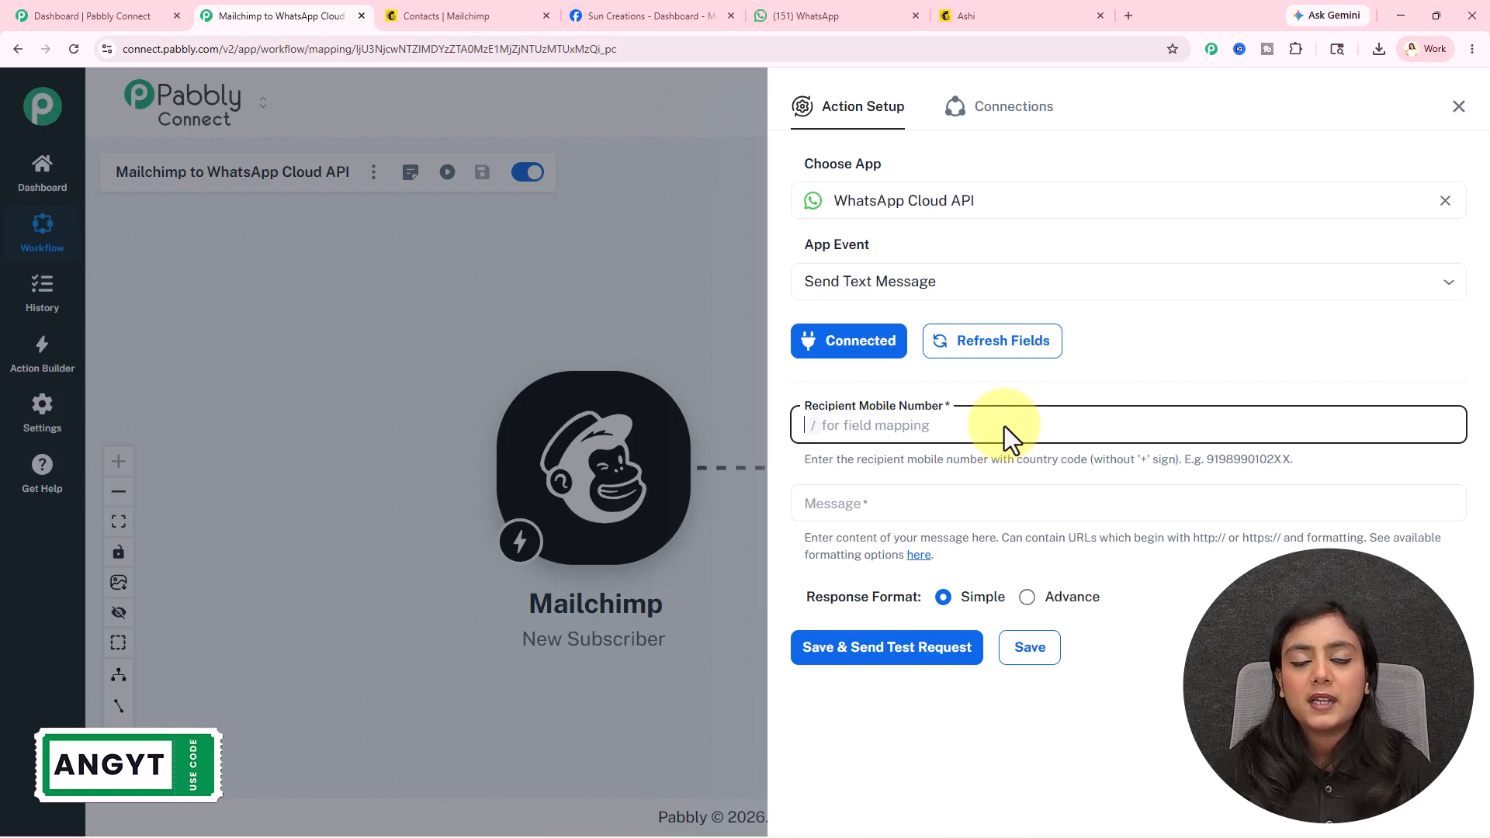
{"action": "type", "text": "918"}
{"action": "left_click", "coordinate": [973, 513]}
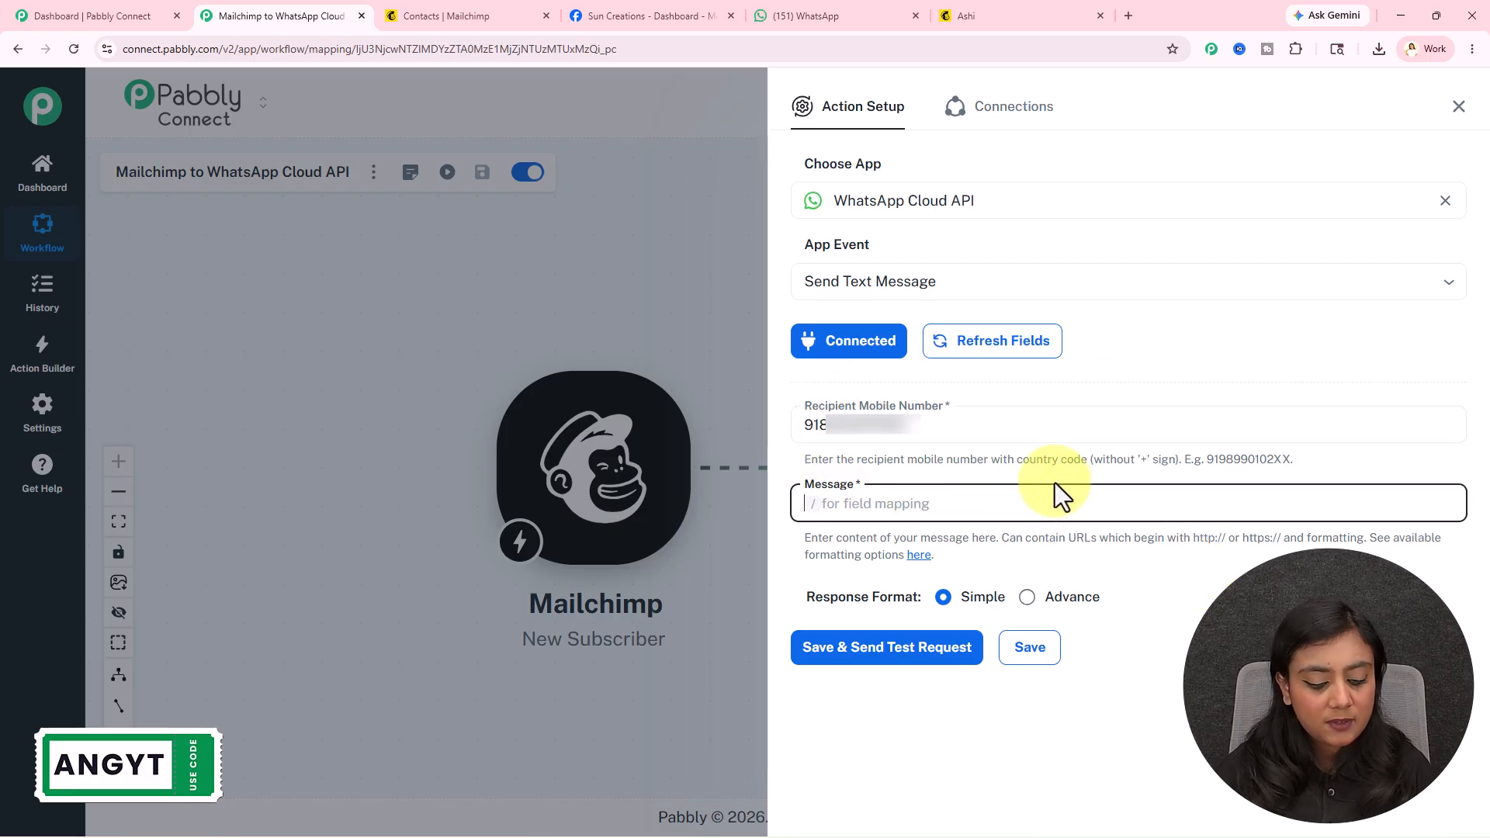
{"action": "key", "text": "ctrl+v"}
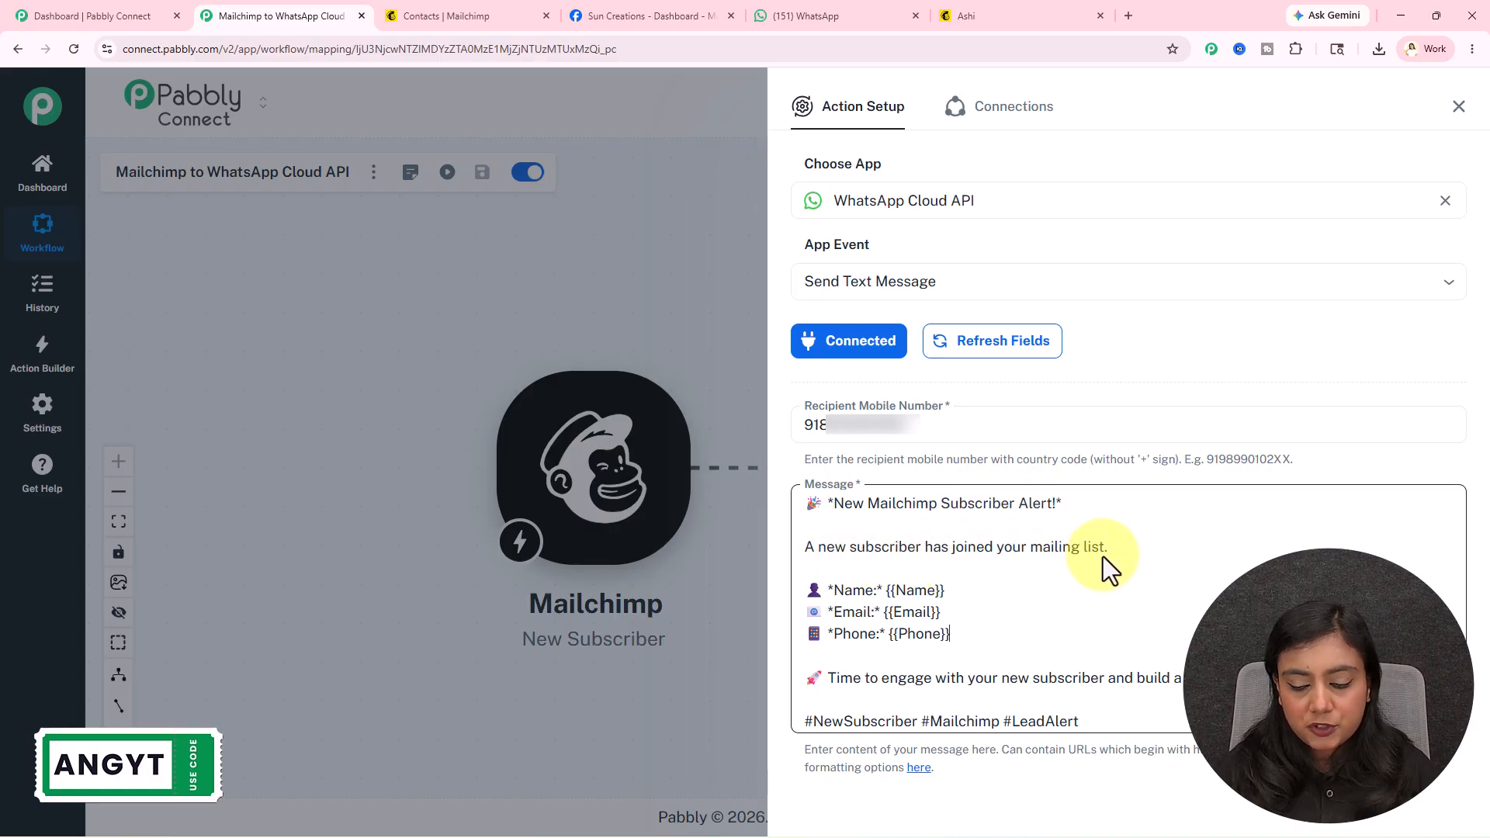
- Replace the {{Name}} placeholder in the message with the mapped Mailchimp FNAME and LNAME fields
{"action": "left_click_drag", "start_coordinate": [887, 593], "coordinate": [1012, 598]}
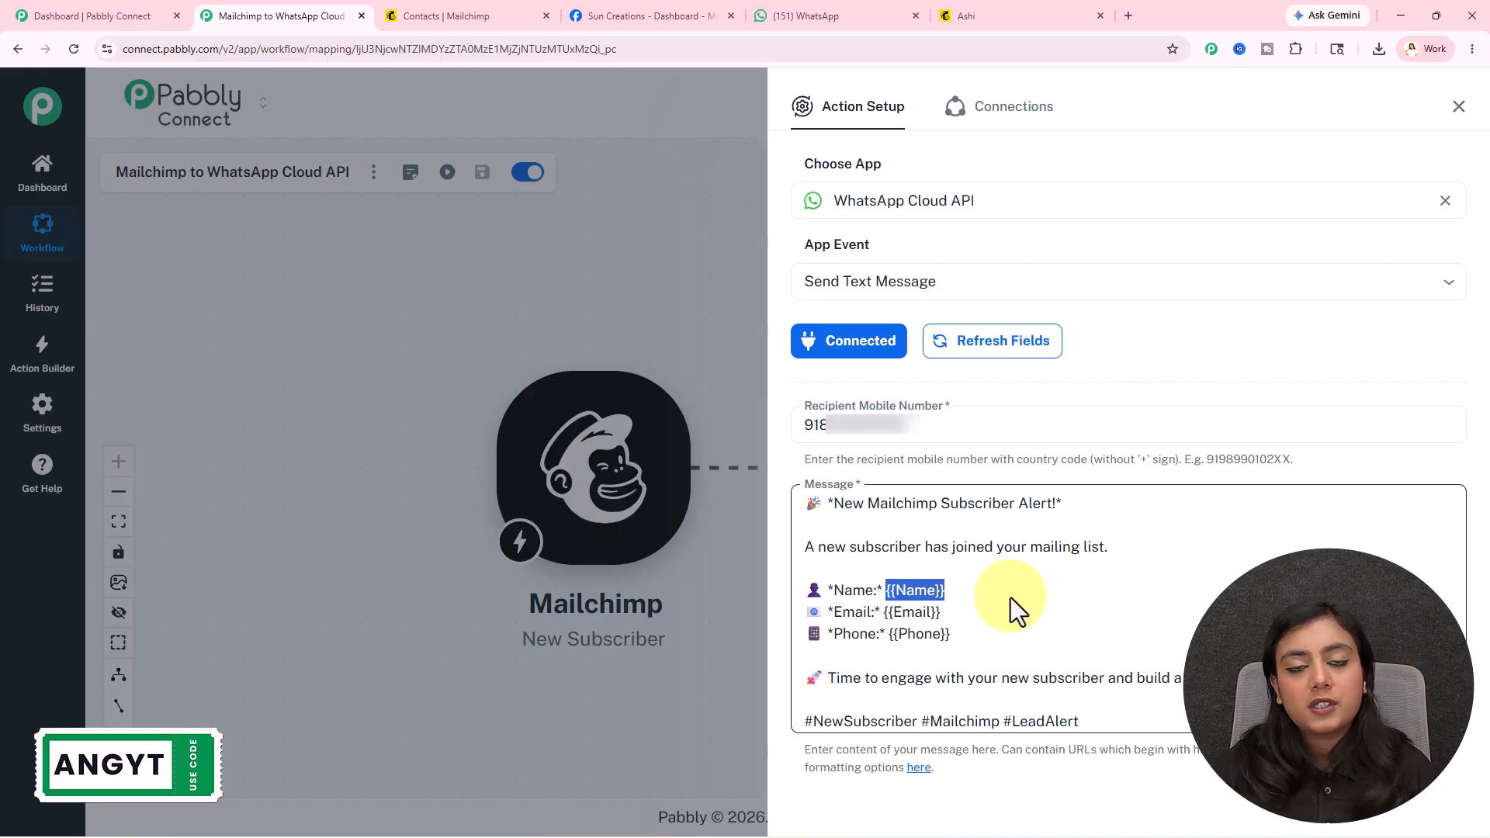
{"action": "key", "text": "BackSpace"}
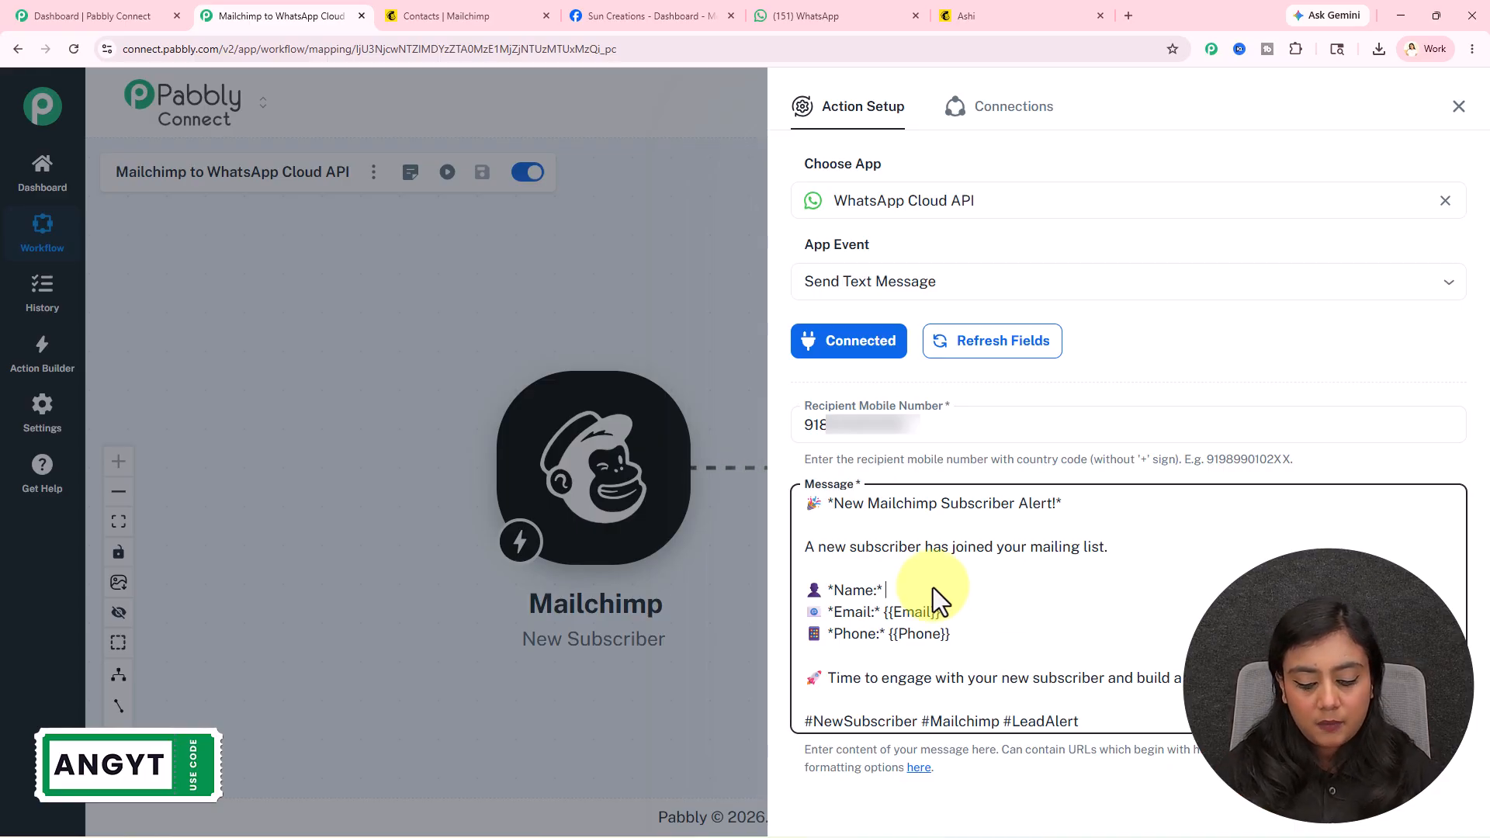
{"action": "type", "text": "/name"}
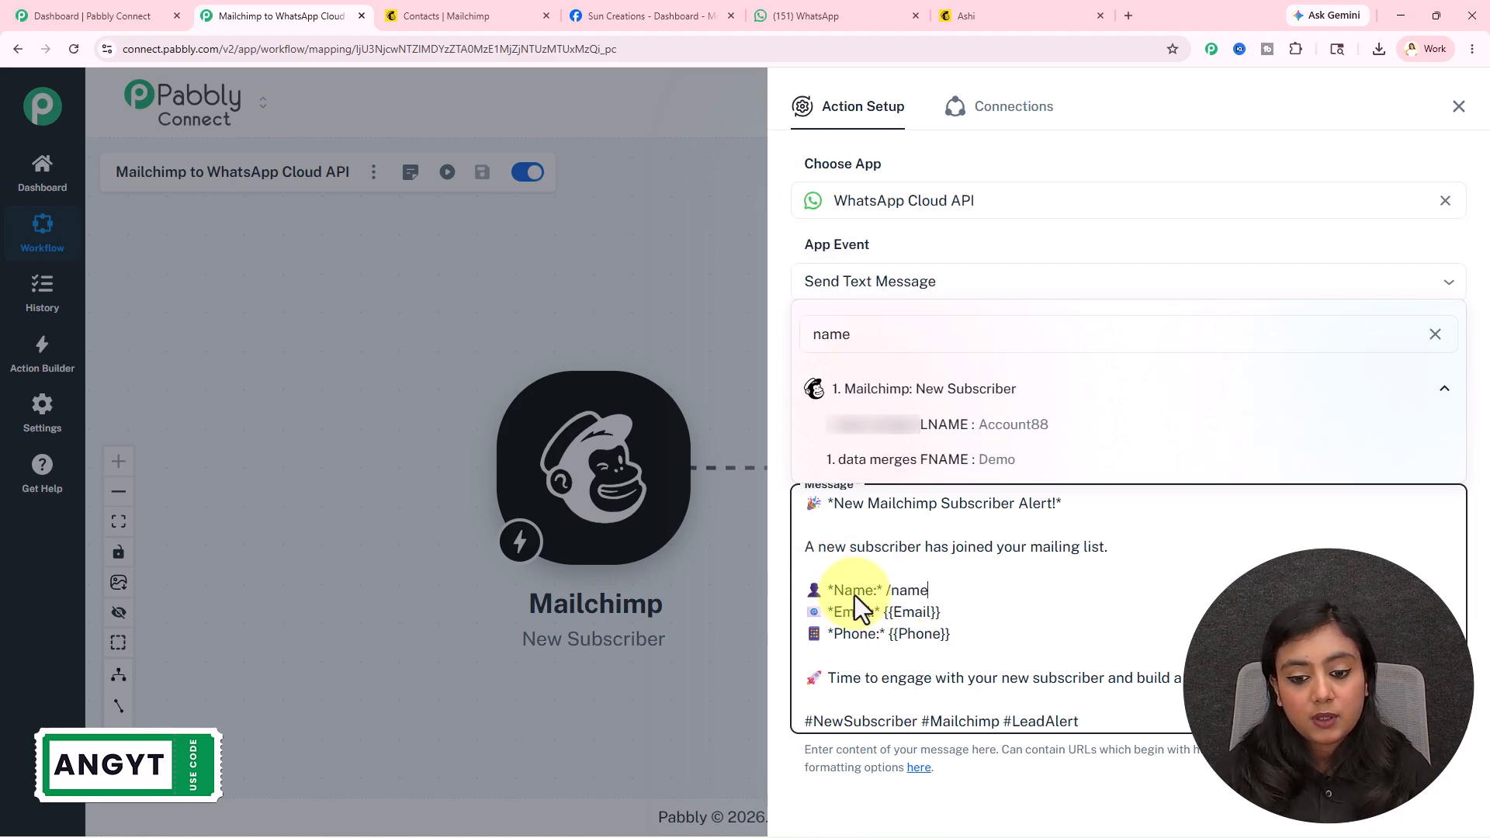
{"action": "left_click", "coordinate": [989, 461]}
{"action": "type", "text": "/name"}
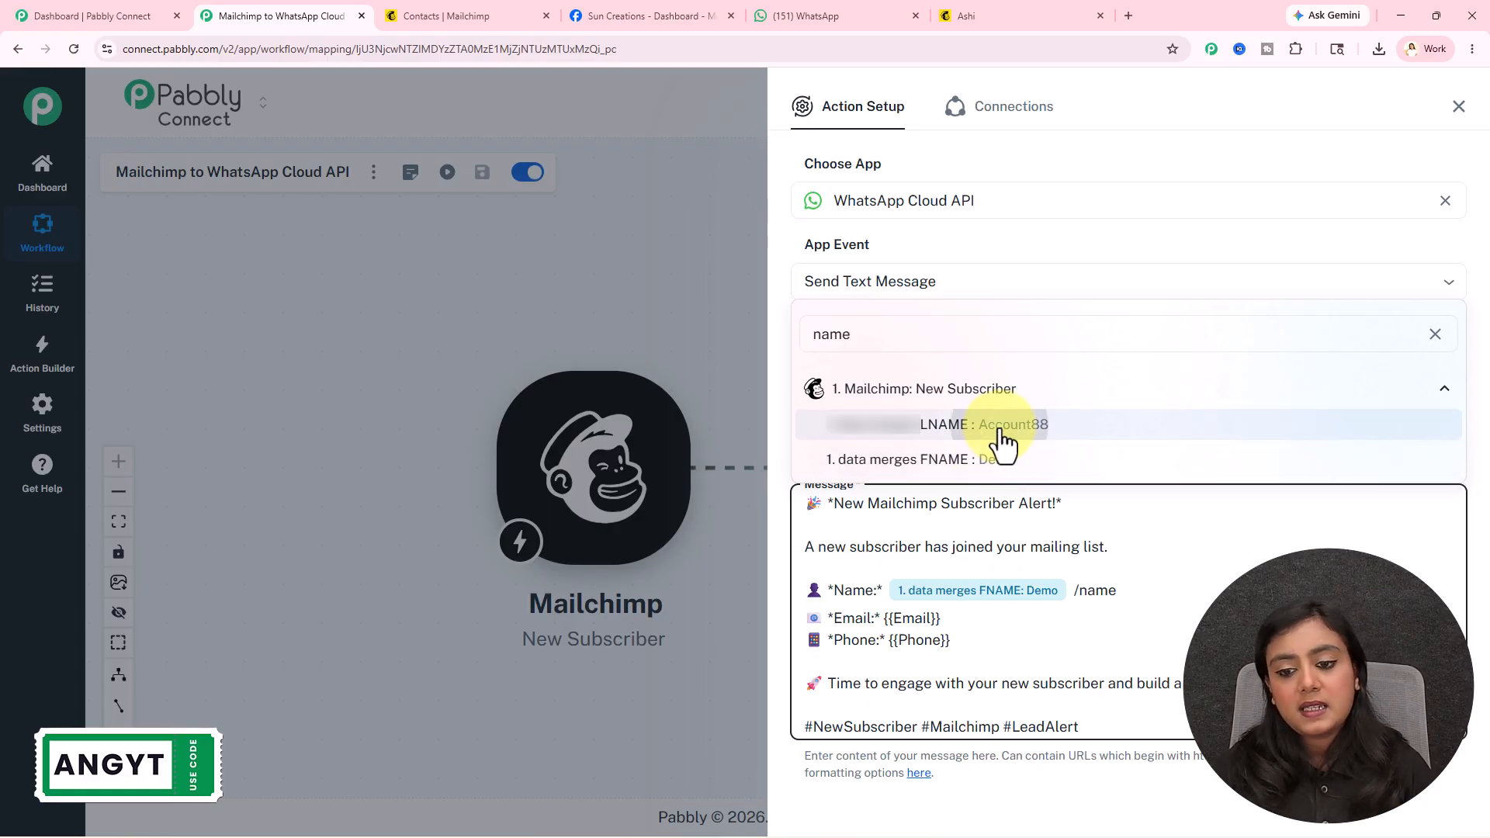
{"action": "left_click", "coordinate": [1001, 431]}
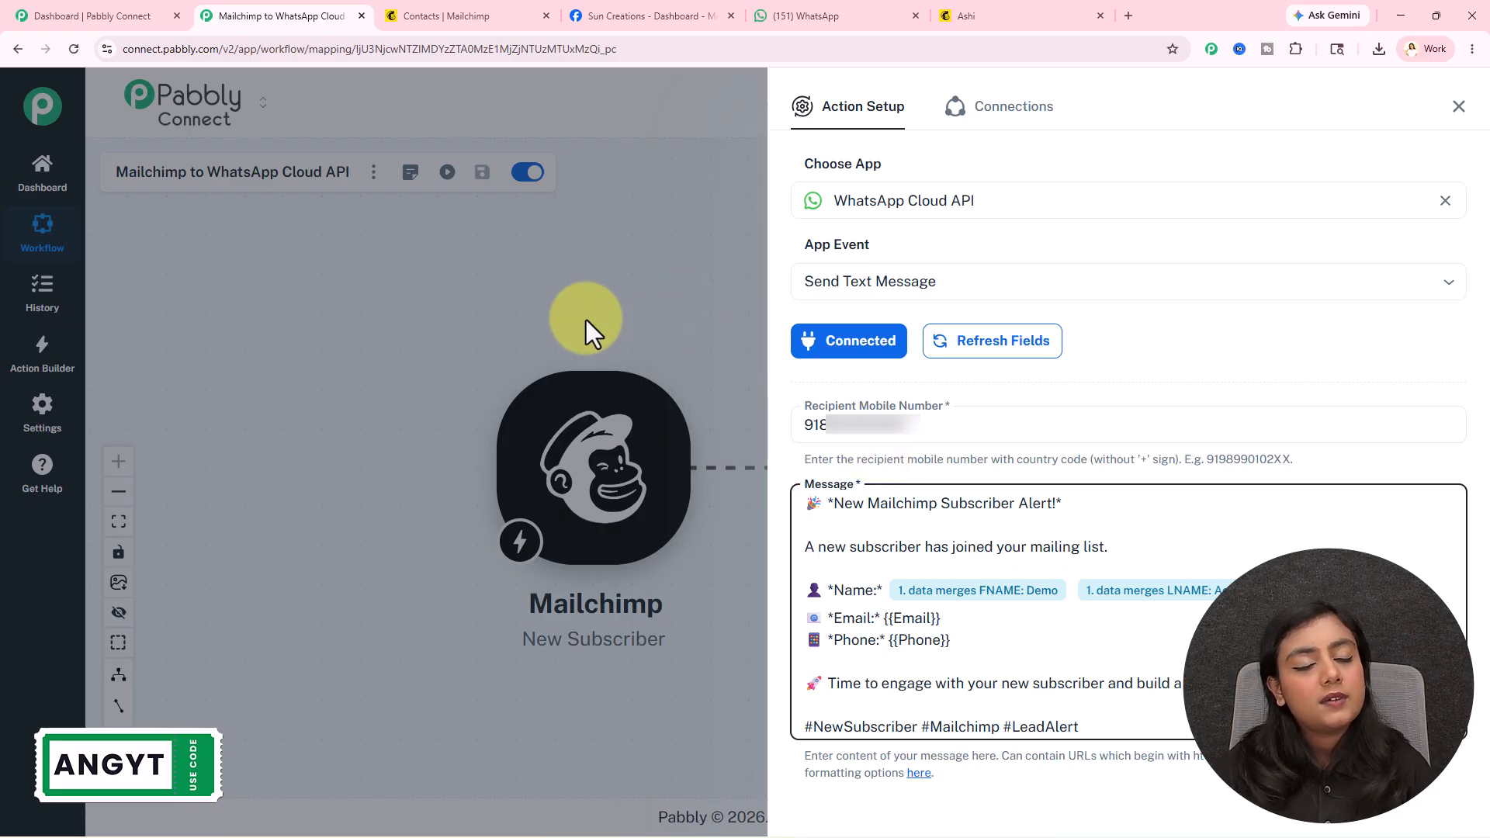
- Replace the {{Email}} placeholder with the mapped data email field and {{Phone}} with the data merges MOBILE field
{"action": "left_click_drag", "start_coordinate": [885, 617], "coordinate": [979, 621]}
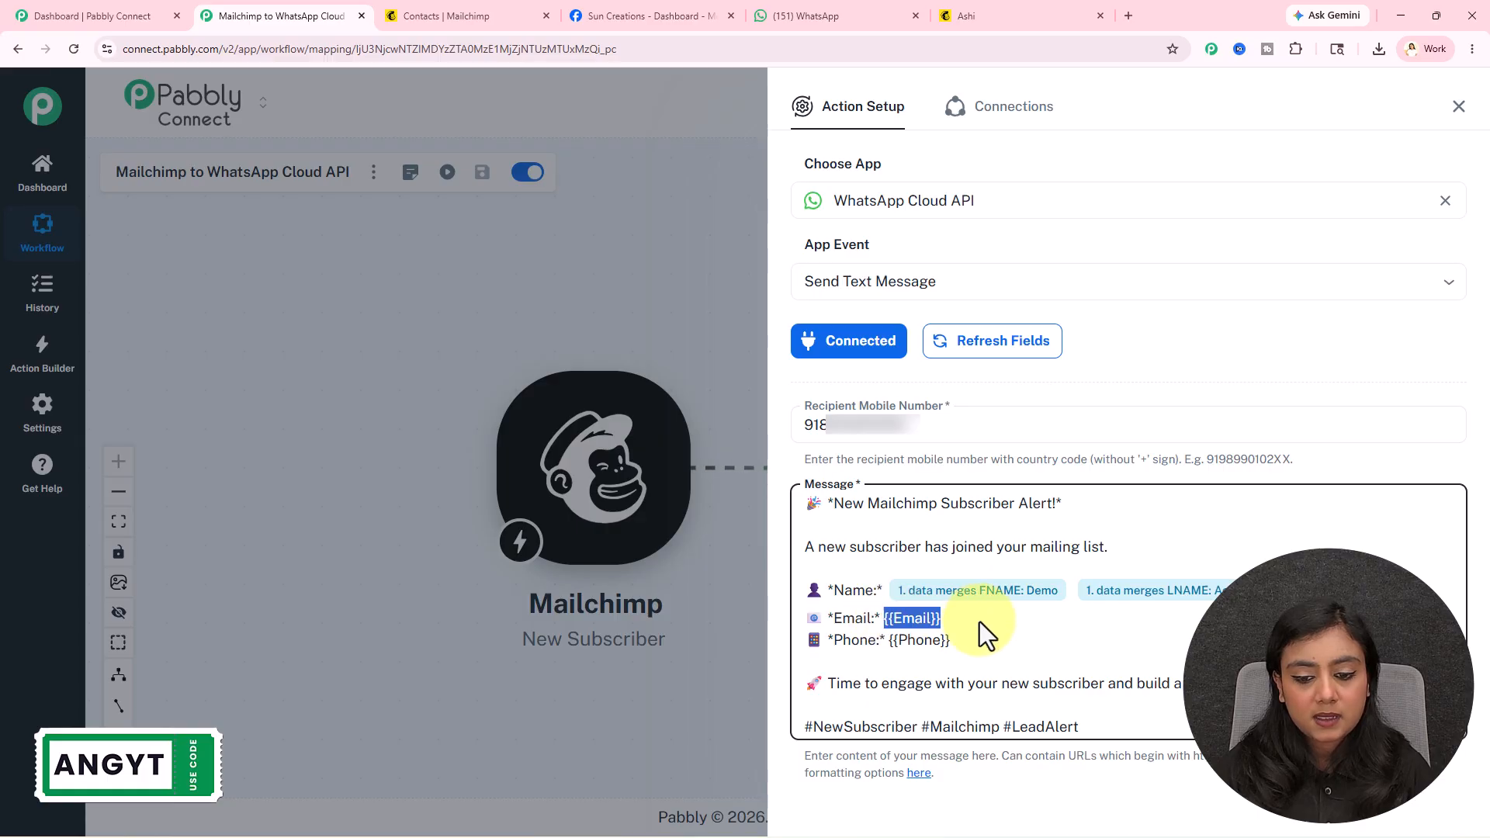
{"action": "type", "text": "/@"}
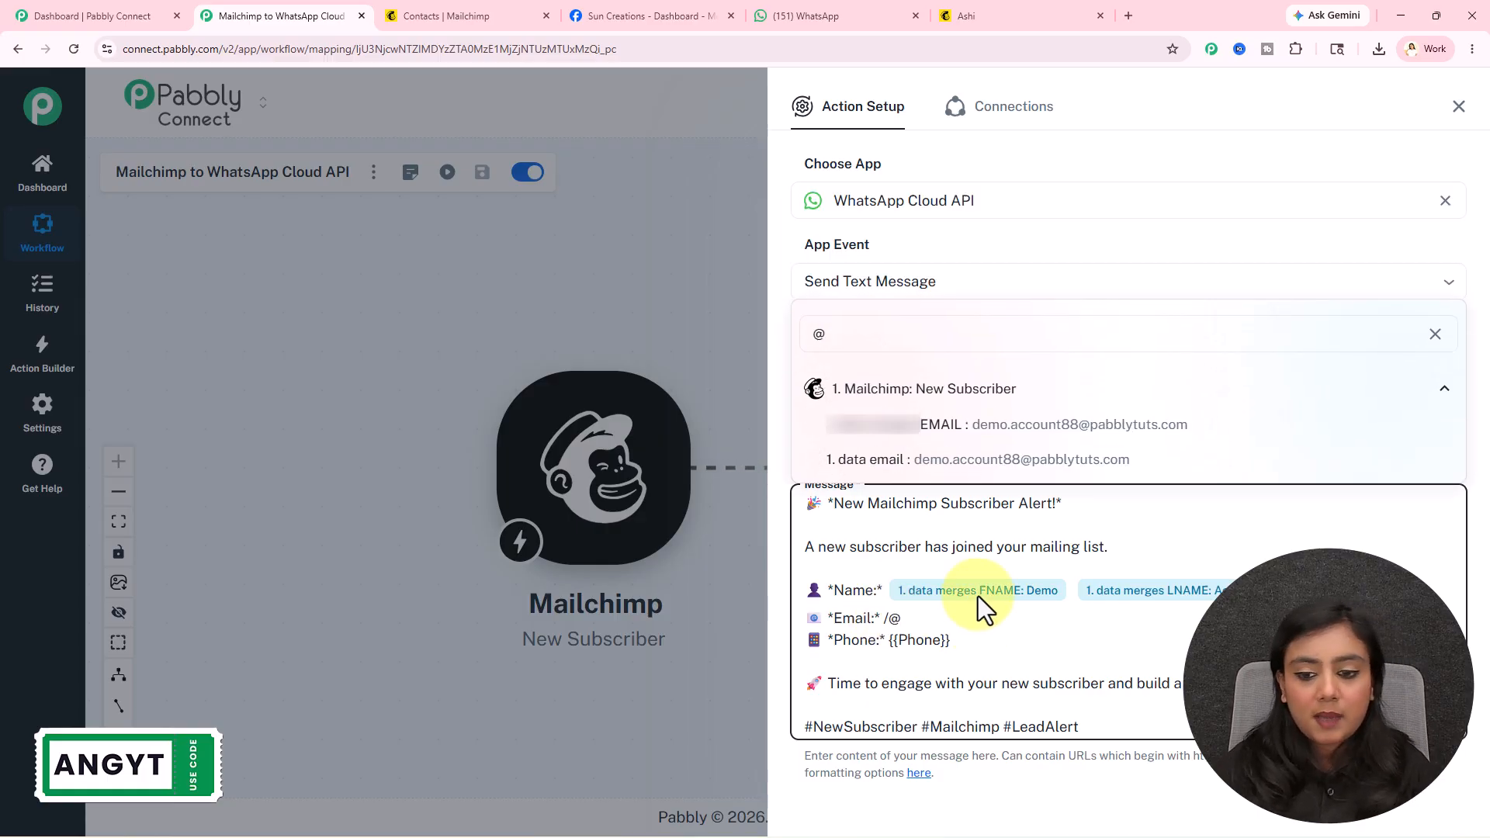
{"action": "left_click", "coordinate": [1022, 461]}
{"action": "left_click_drag", "start_coordinate": [888, 645], "coordinate": [1017, 646]}
{"action": "type", "text": "/mo"}
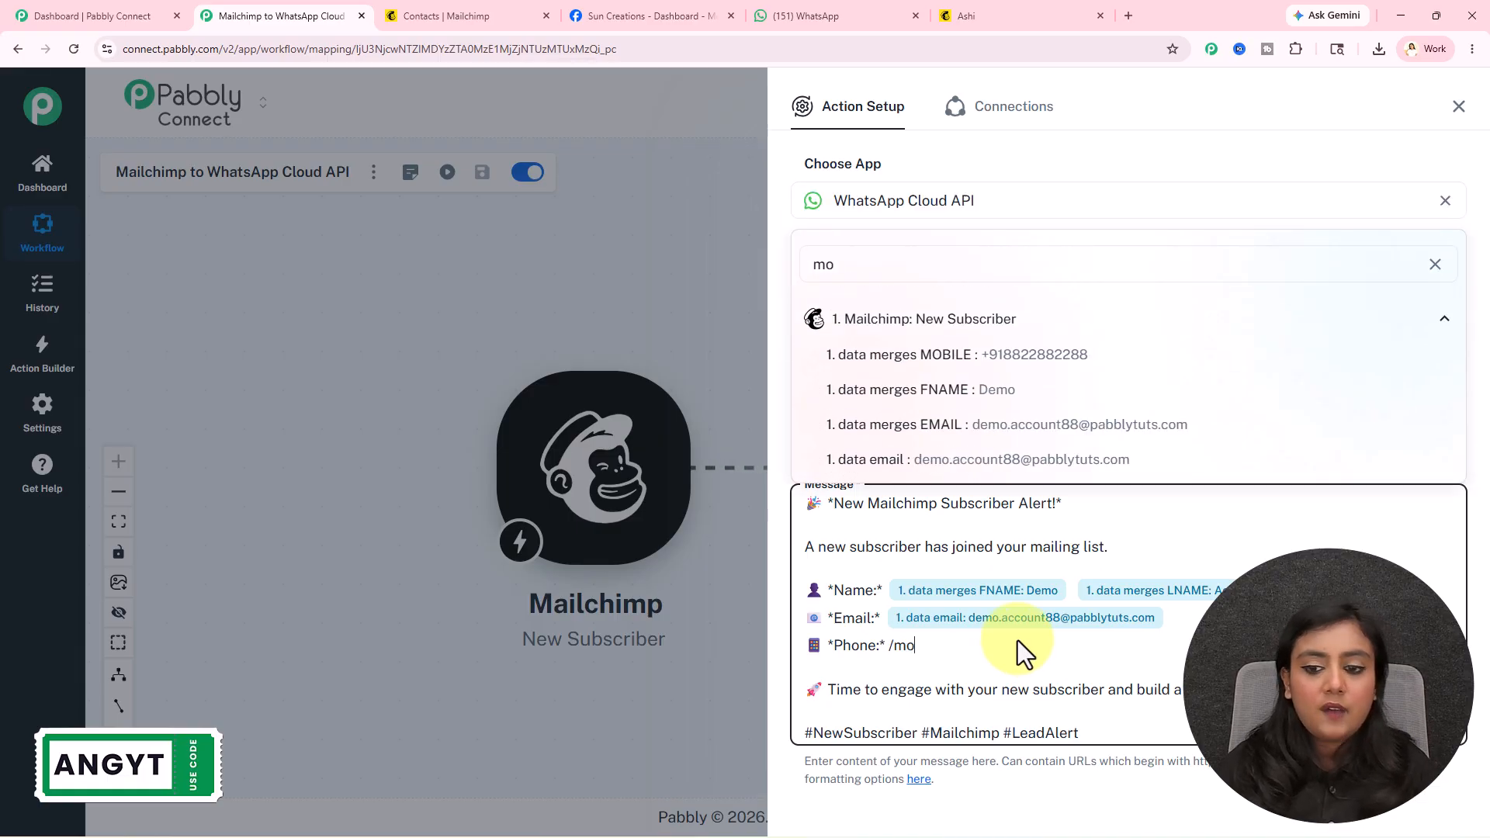
{"action": "left_click", "coordinate": [1059, 361]}
- Save the action and send a test request, and check the new subscriber alert in the Test Number API WhatsApp chat
{"action": "scroll", "coordinate": [1070, 478], "scroll_direction": "down", "scroll_amount": 2}
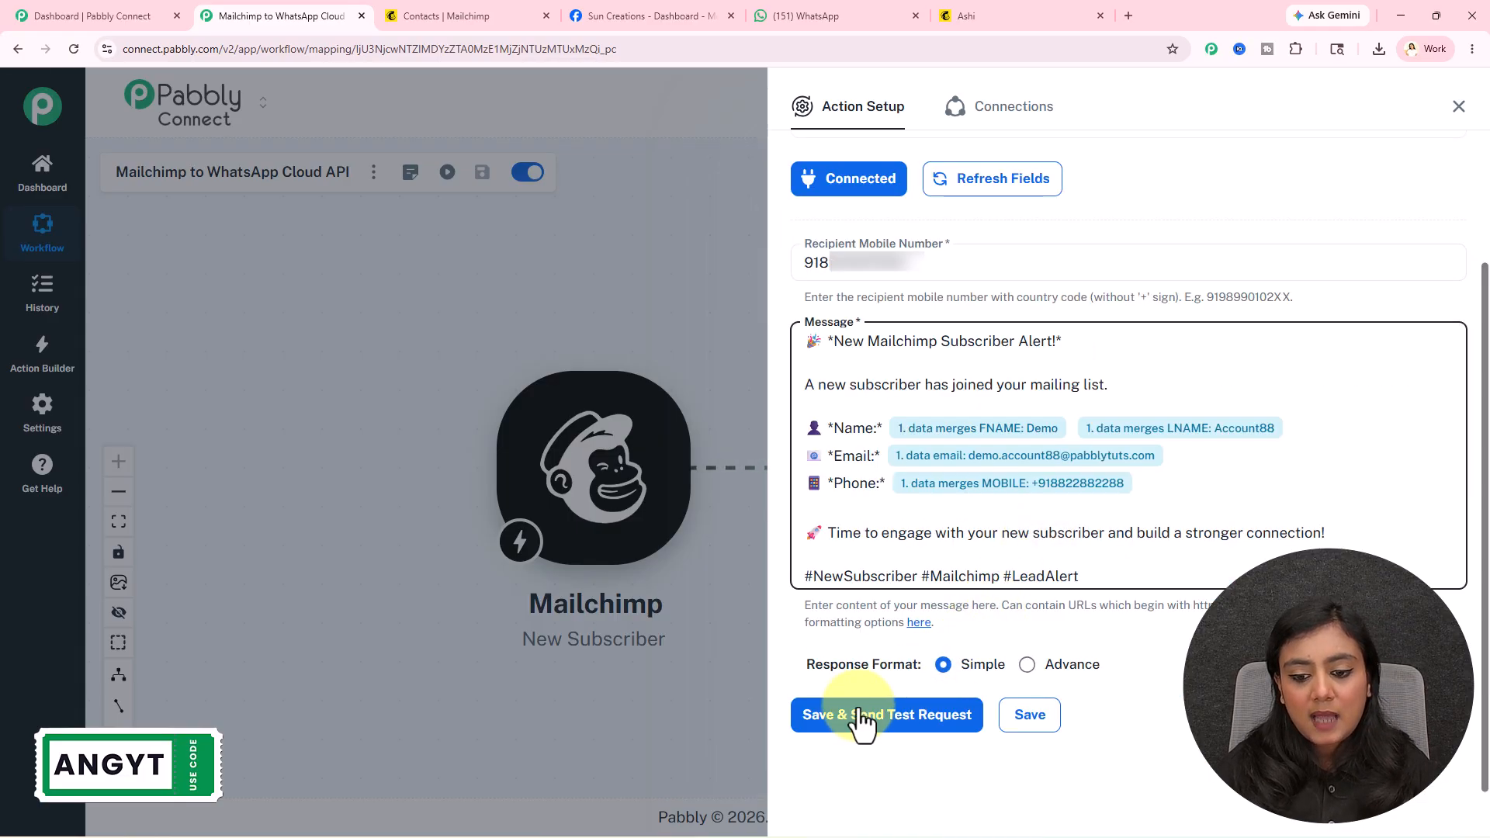
{"action": "left_click", "coordinate": [939, 718]}
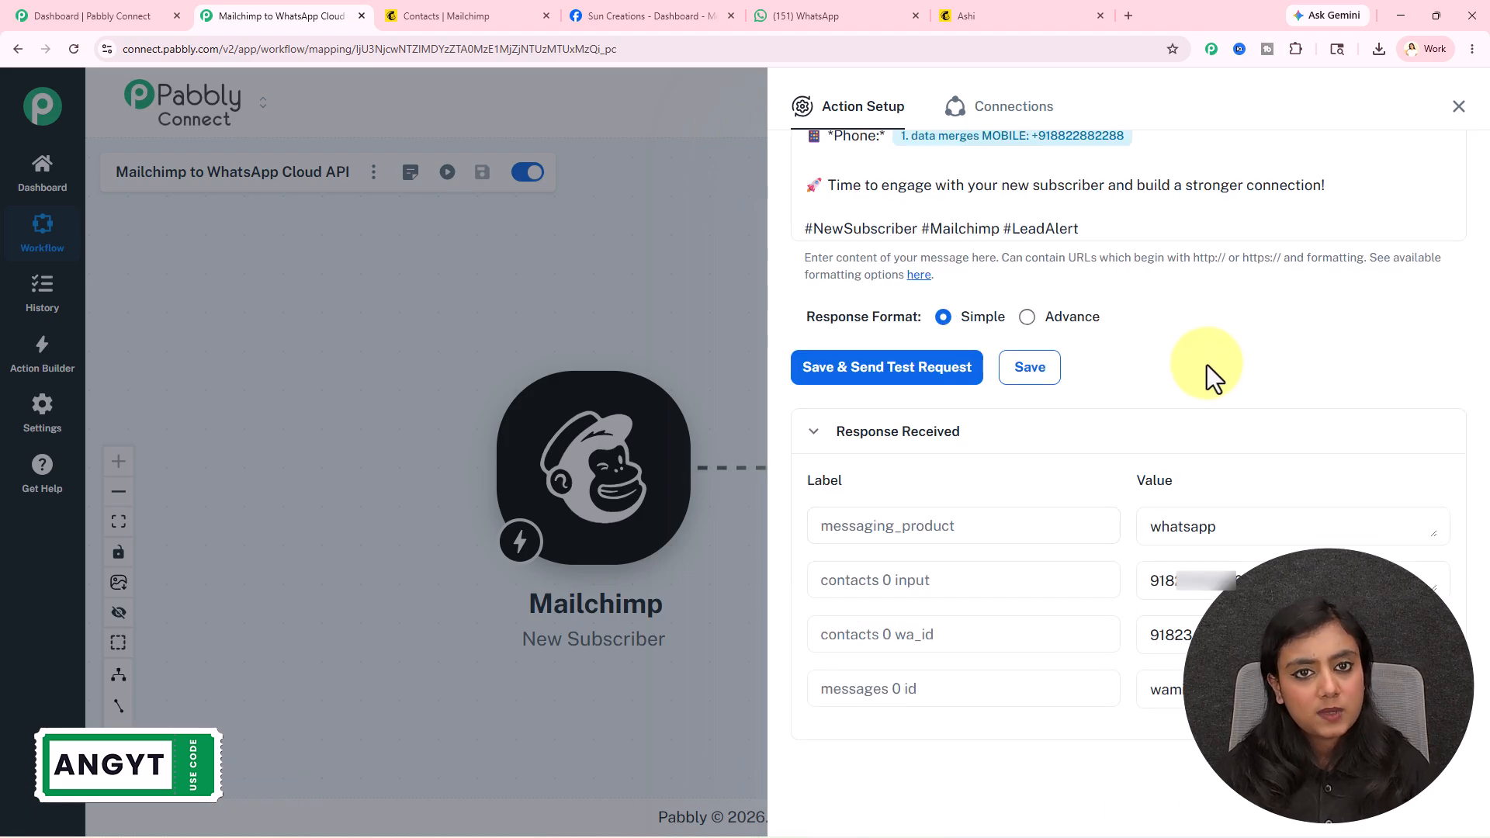
{"action": "left_click", "coordinate": [861, 9]}
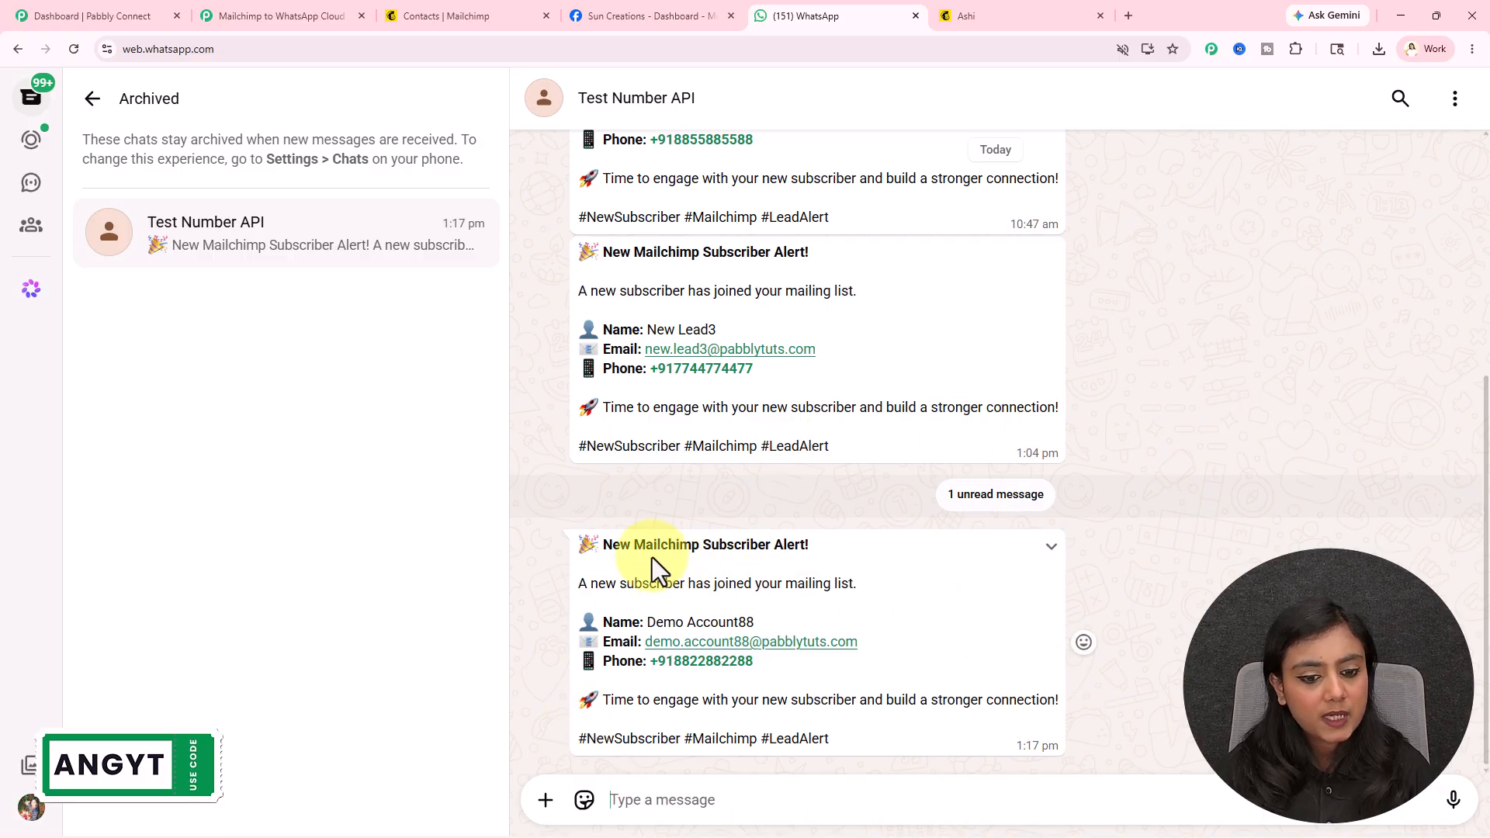
{"action": "left_click_drag", "start_coordinate": [607, 544], "coordinate": [868, 543]}
{"action": "left_click_drag", "start_coordinate": [649, 622], "coordinate": [807, 624]}
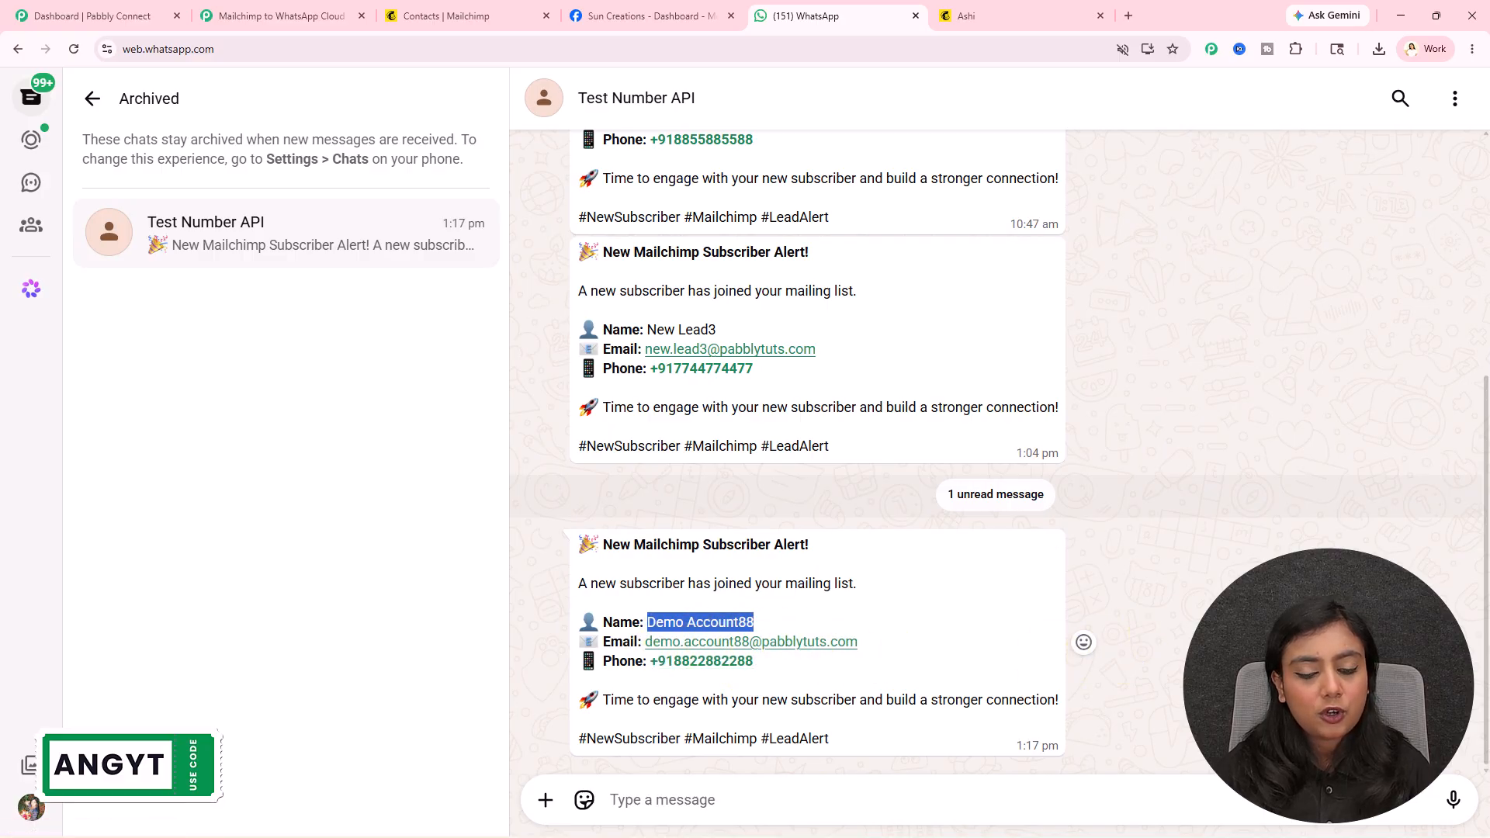
{"action": "left_click", "coordinate": [1281, 582]}
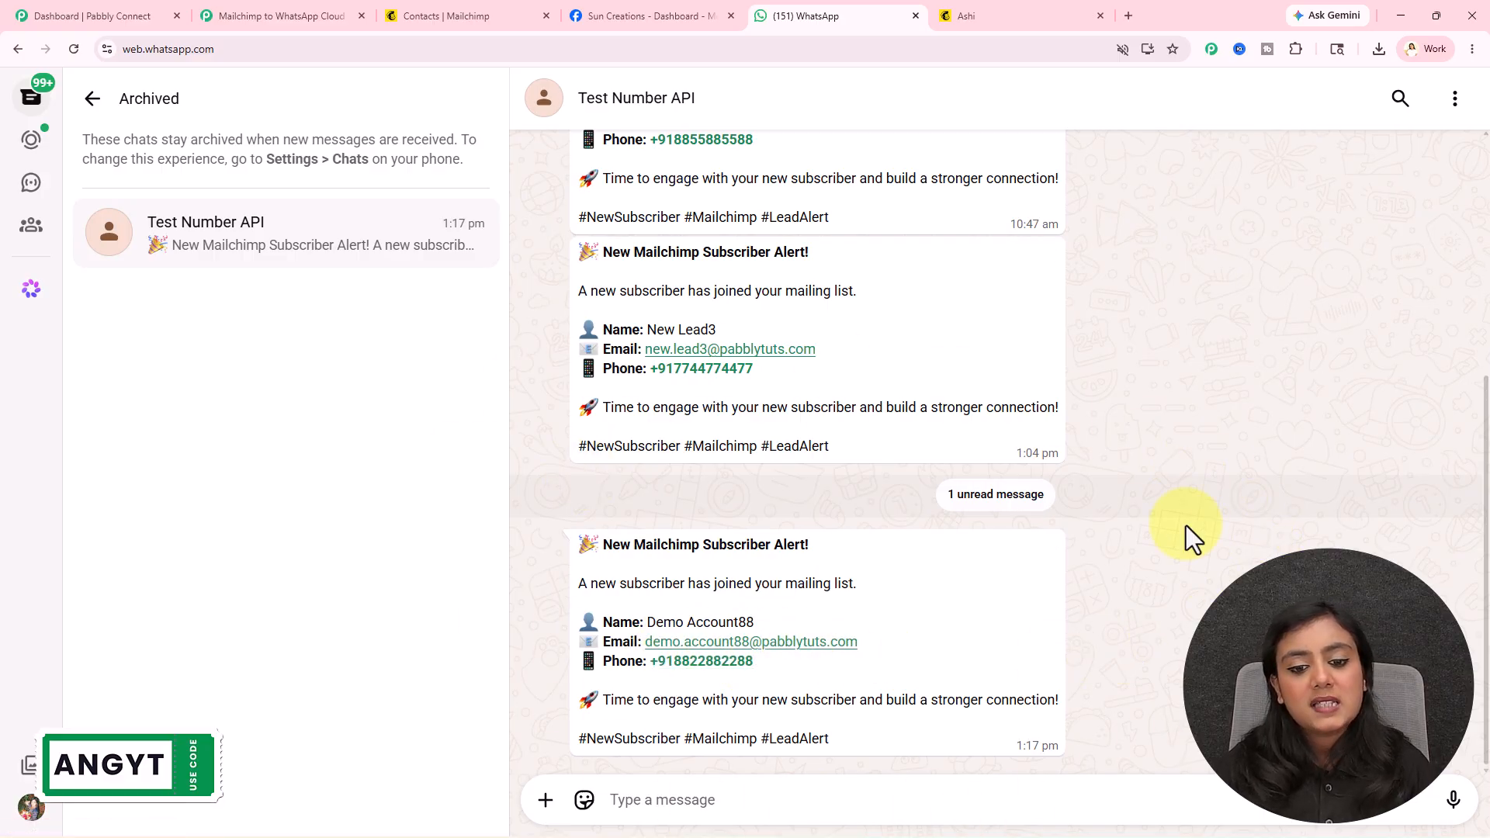
- Close the action setup in Pabbly Connect, review the Mailchimp contacts and WhatsApp alerts, and return to the workflow
{"action": "left_click", "coordinate": [283, 16]}
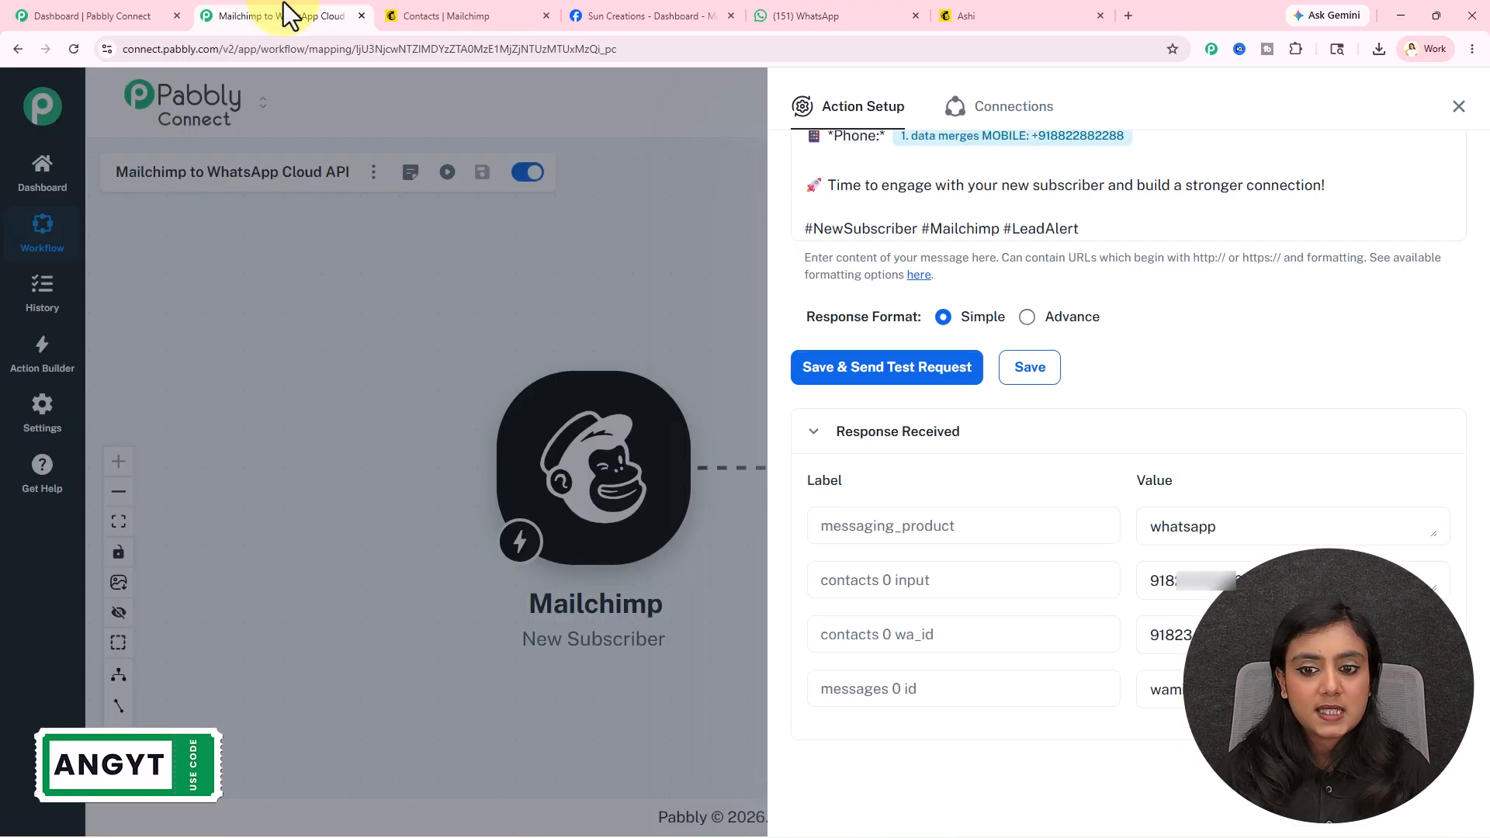
{"action": "left_click", "coordinate": [1460, 108]}
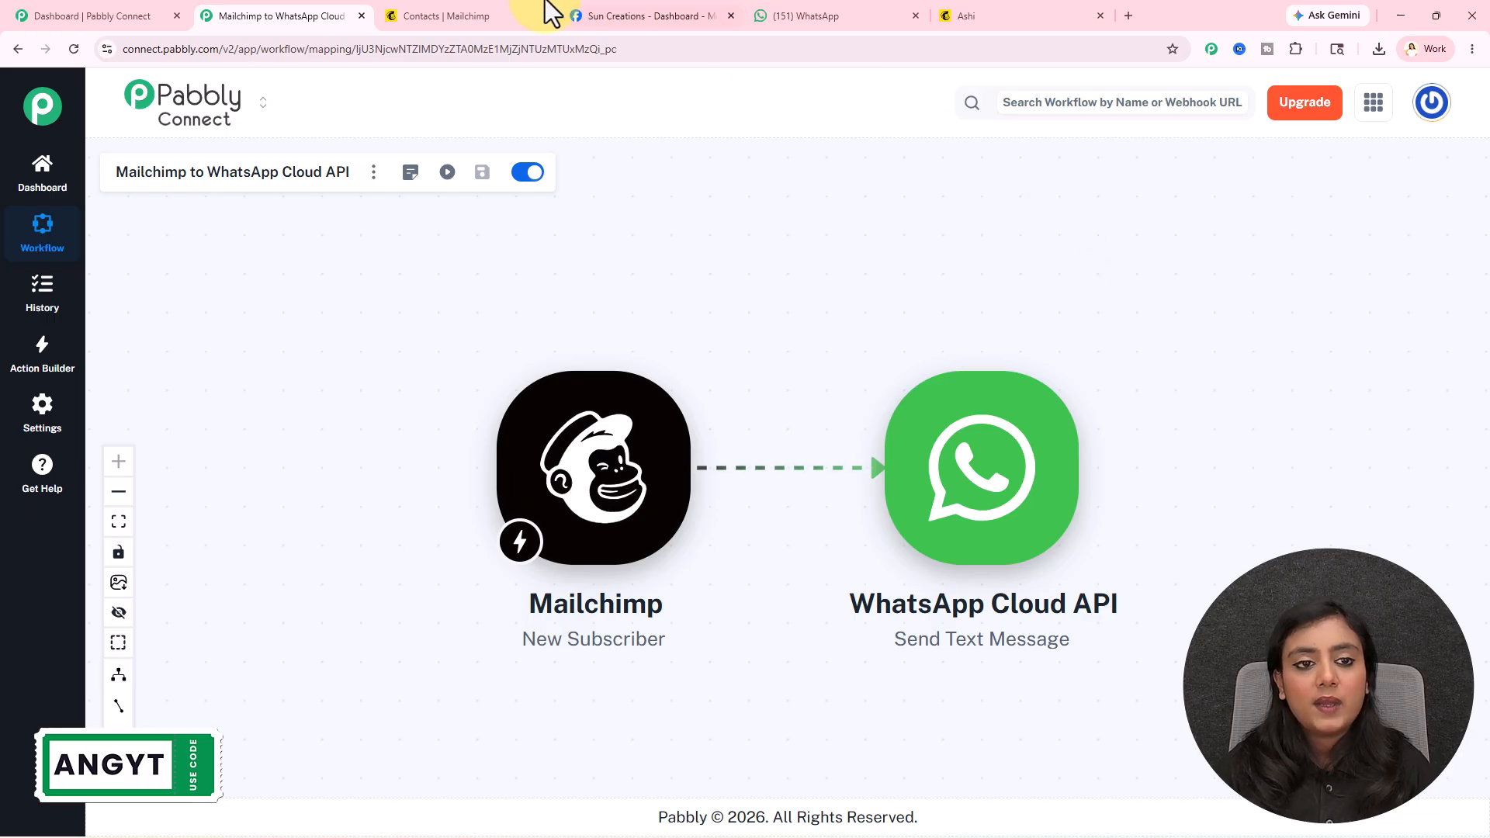
{"action": "left_click", "coordinate": [464, 13]}
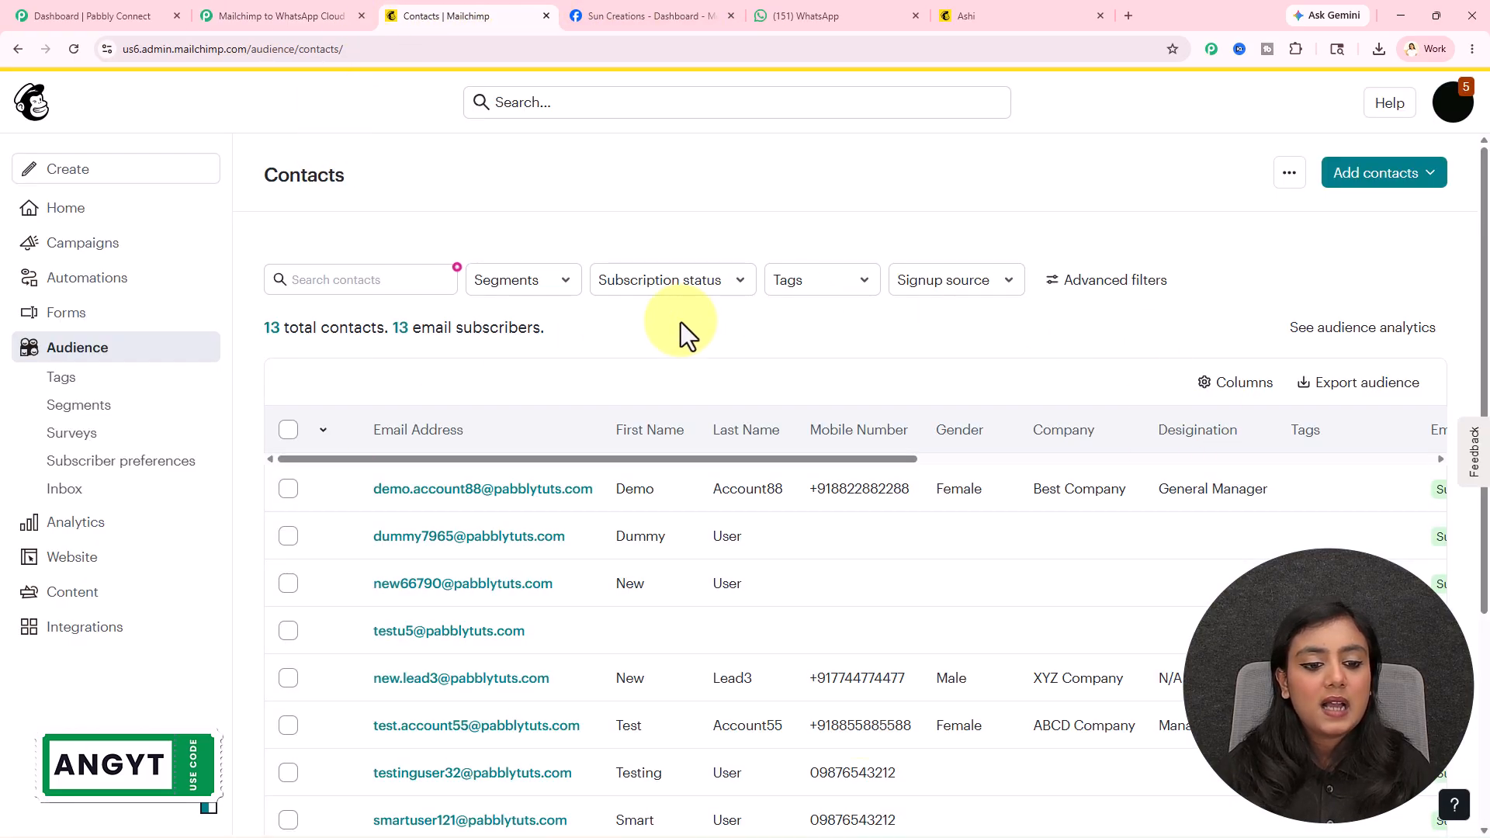
{"action": "left_click", "coordinate": [811, 10]}
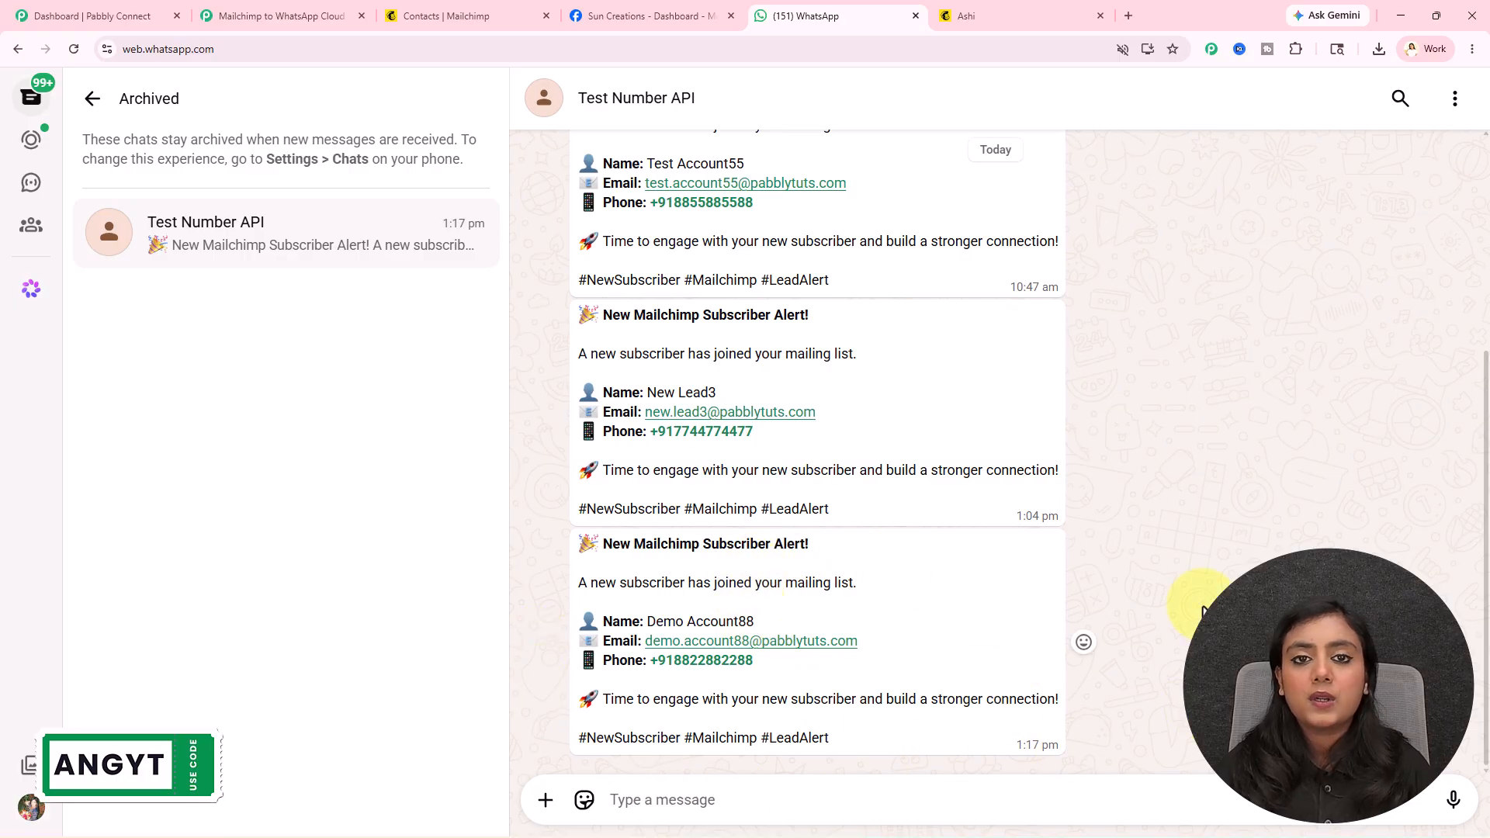
{"action": "left_click", "coordinate": [333, 16]}
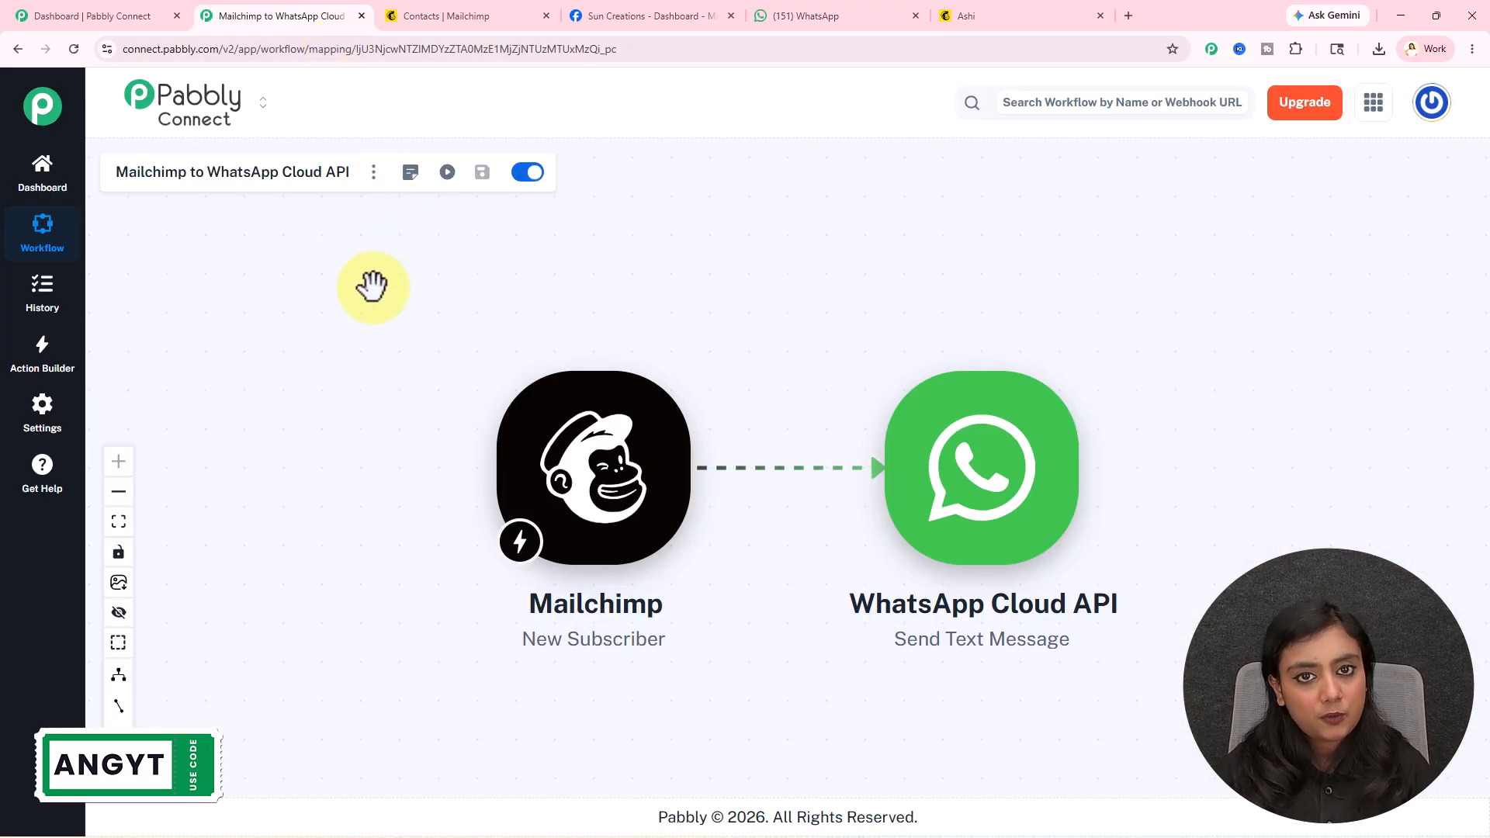